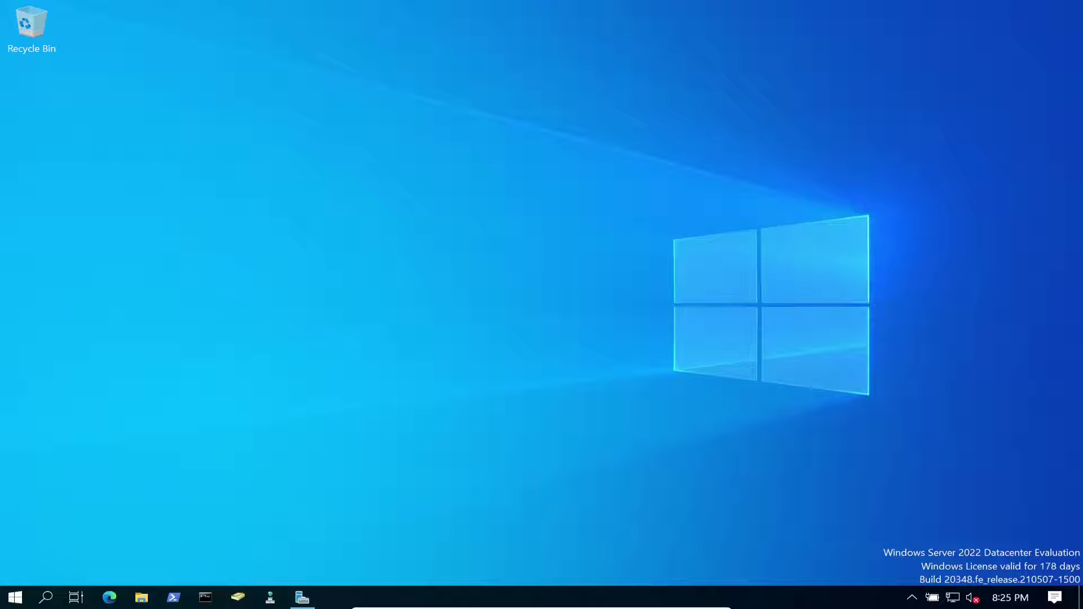
Start a new share from File and Storage Services in Server Manager, using the SMB Share - Quick profile.
left_click(302, 598)
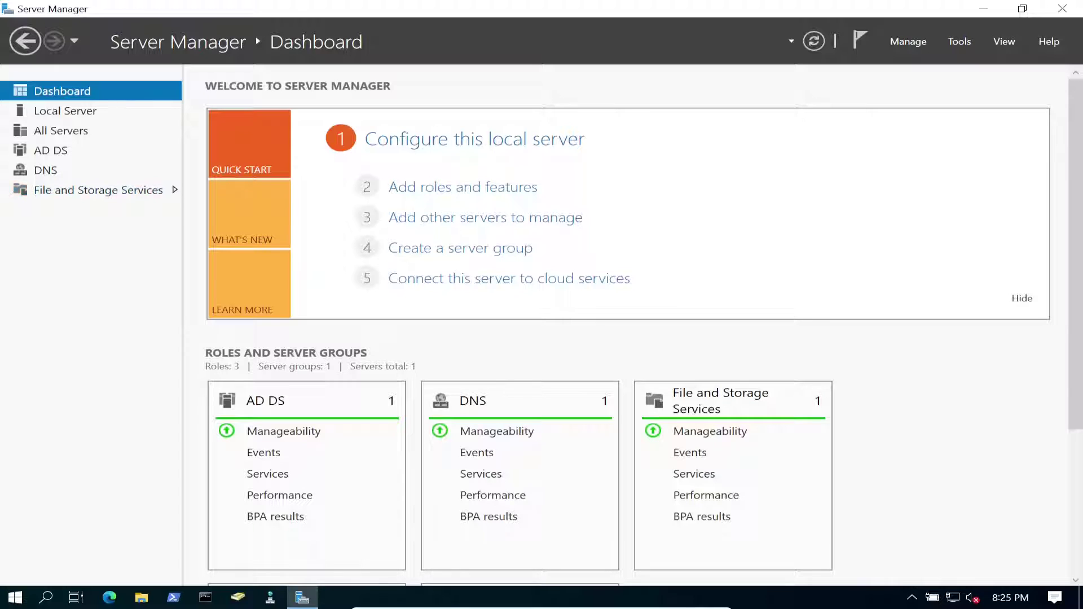
left_click(99, 190)
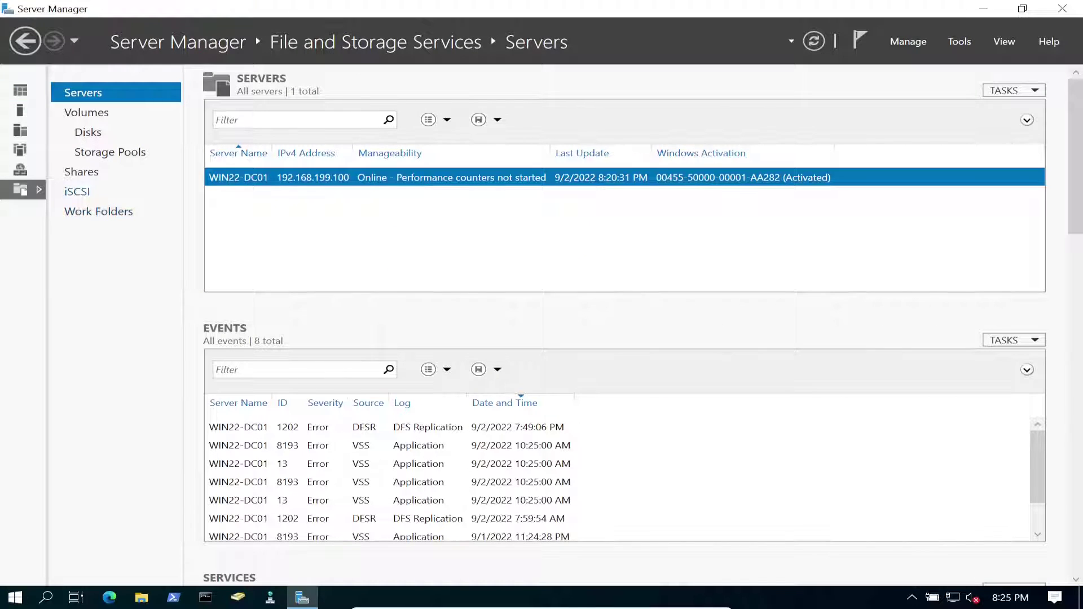
left_click(81, 172)
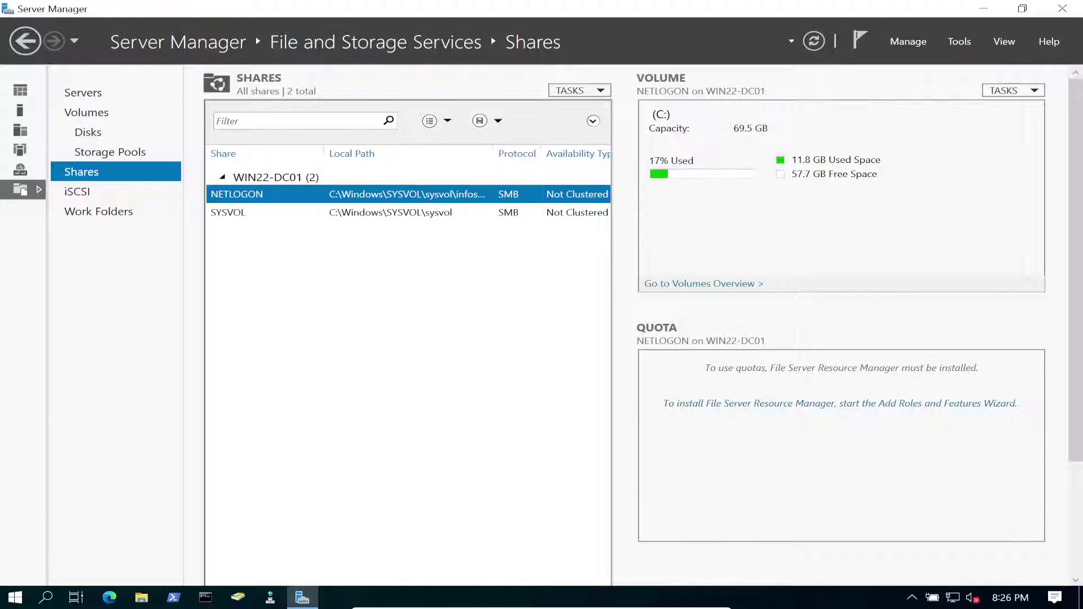
left_click(580, 90)
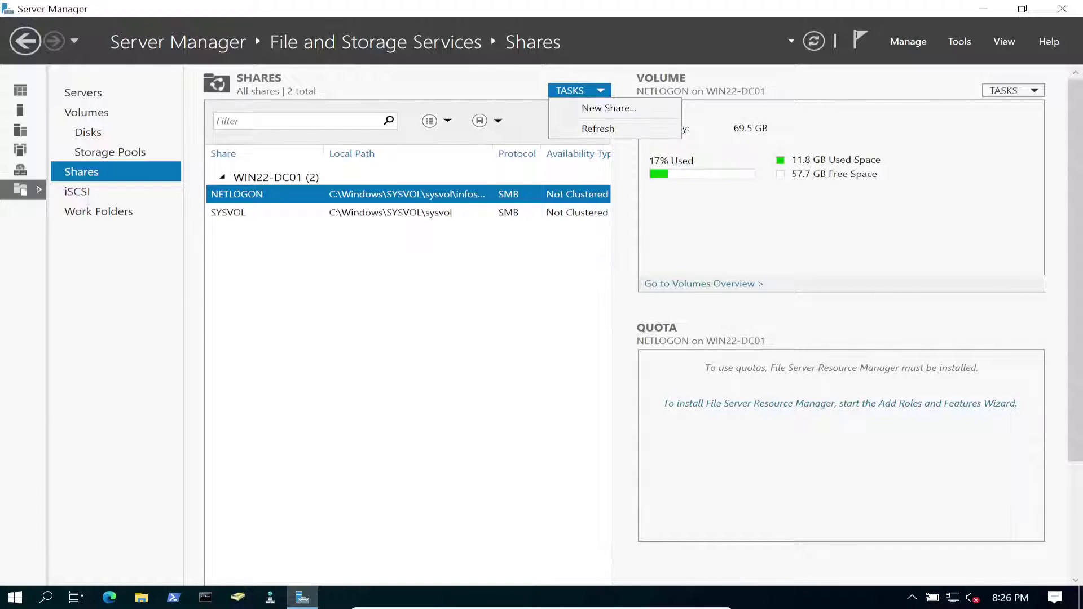
left_click(592, 107)
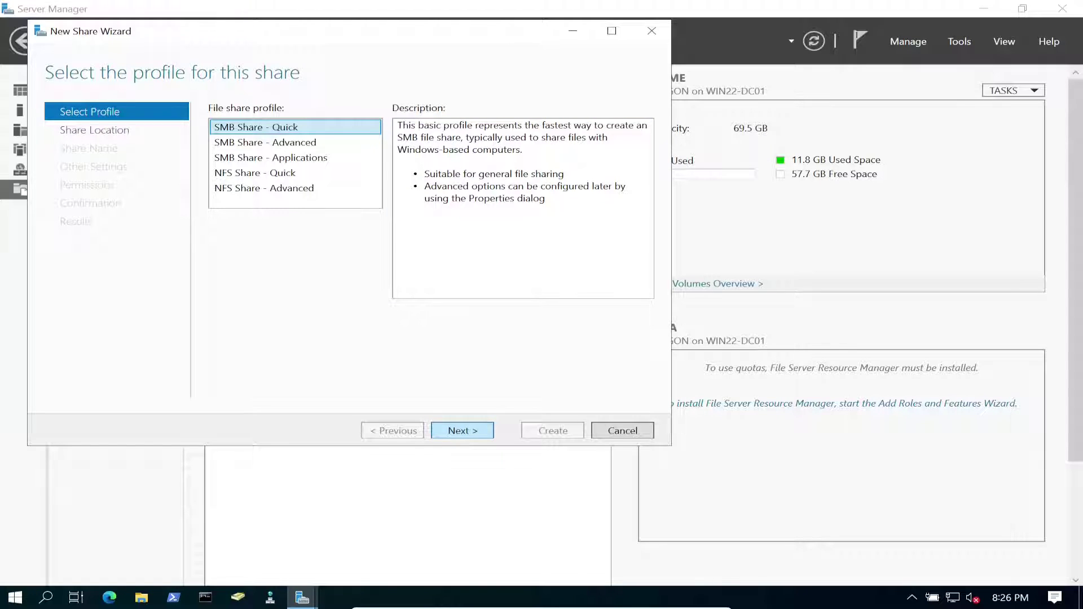
left_click(462, 431)
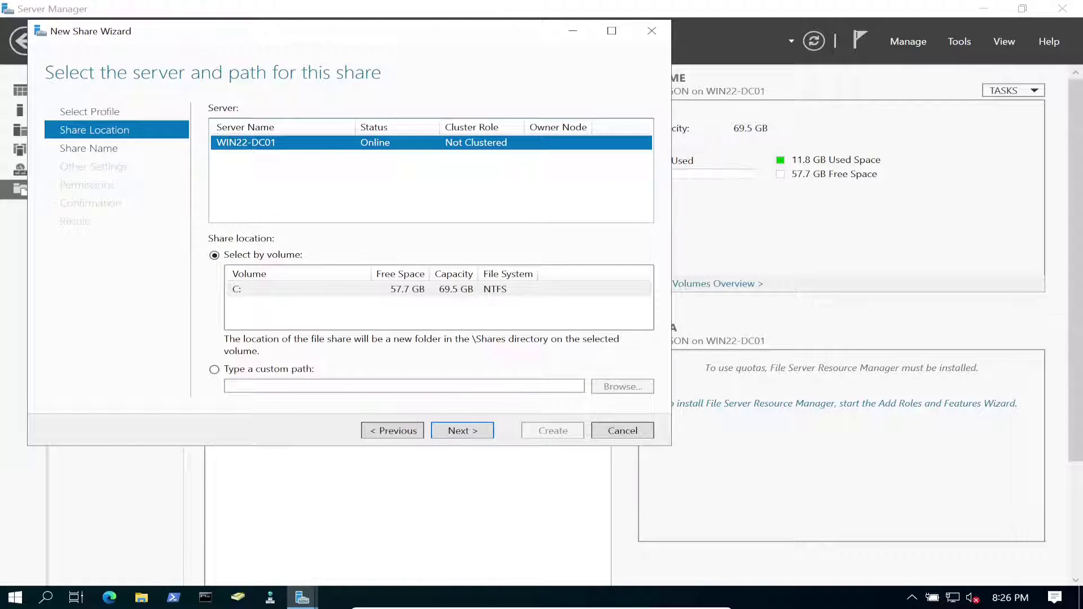
Create a folder named HR-Folder on the C: drive and set it as the share's custom path.
left_click(214, 370)
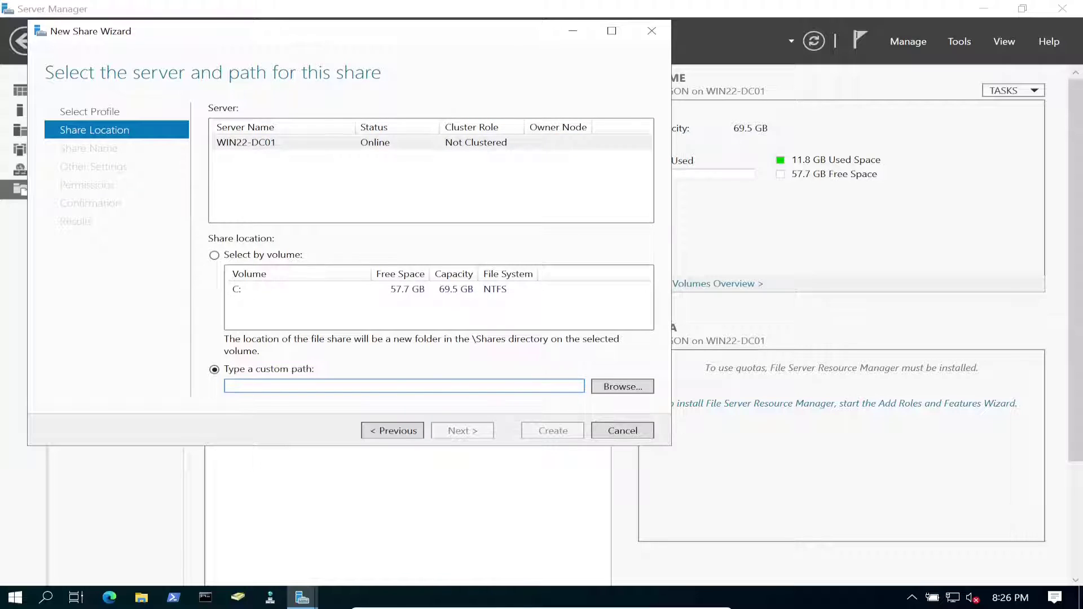
left_click(596, 384)
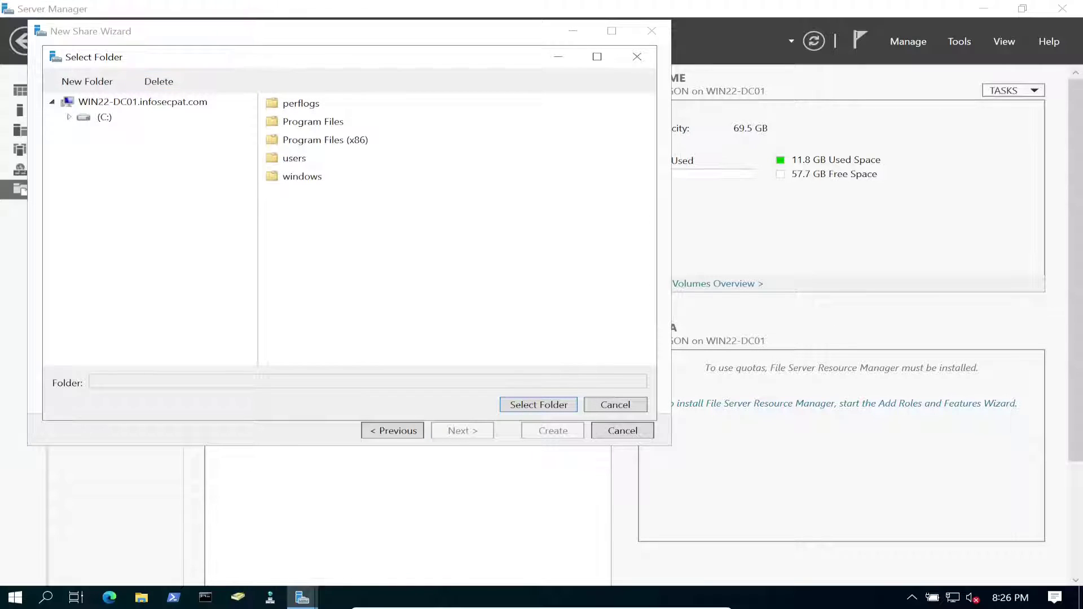
left_click(104, 117)
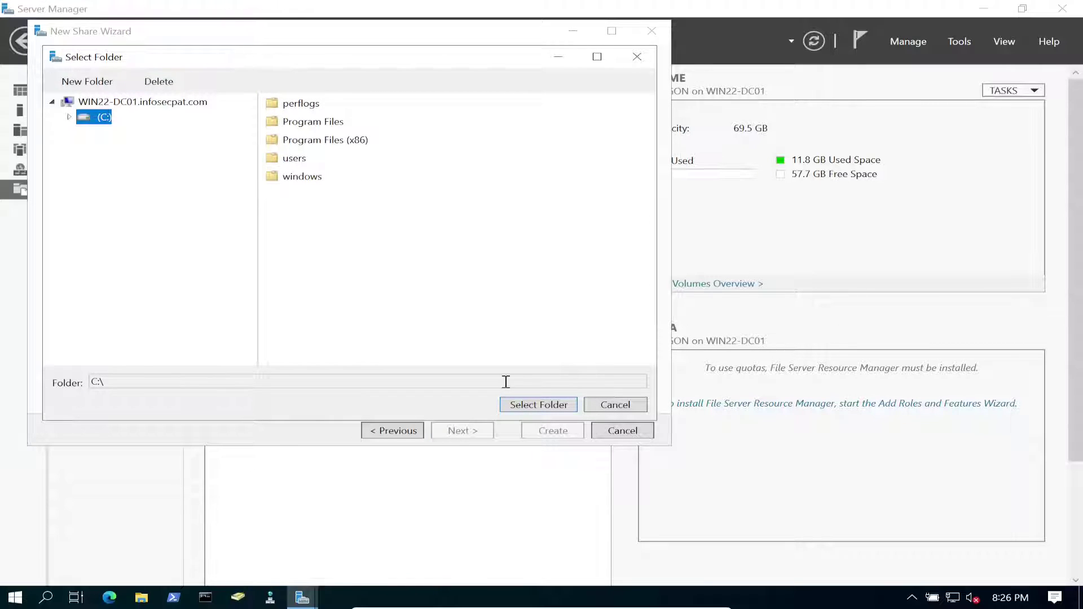
left_click(87, 81)
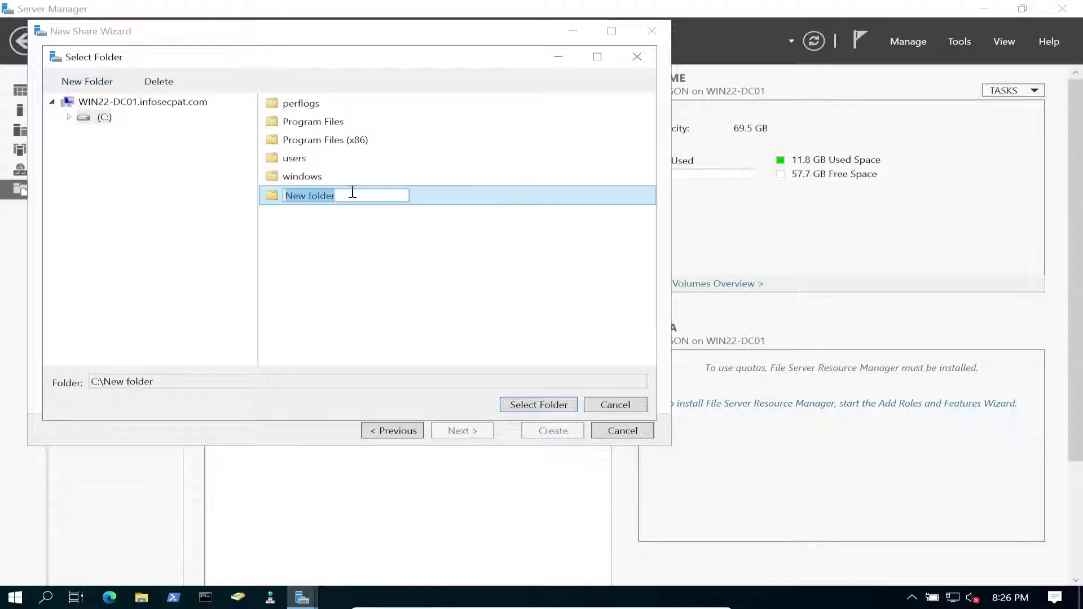
type("HR")
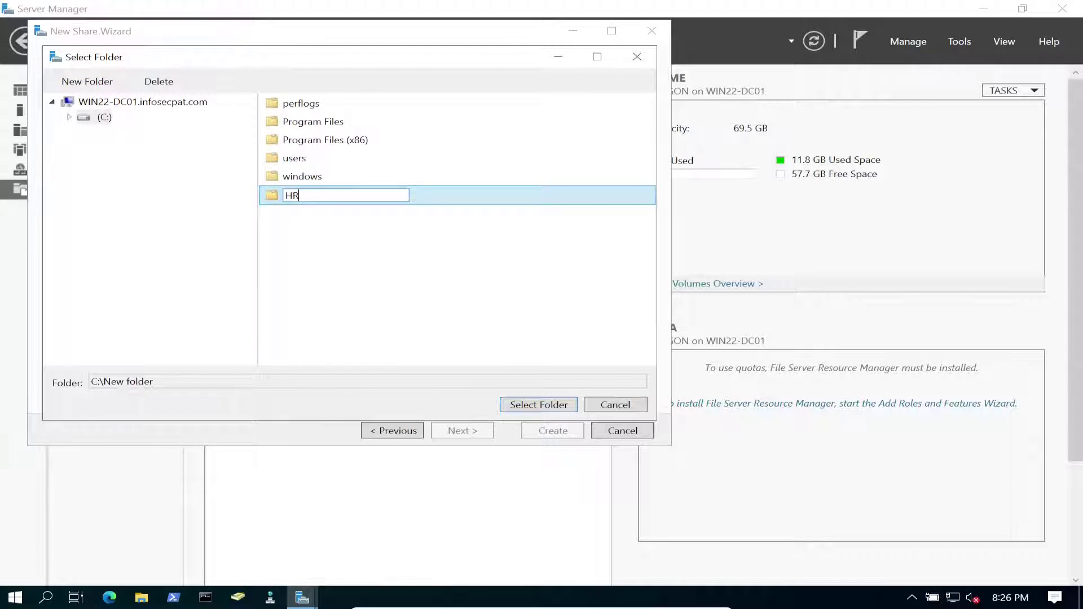
type("-Folder")
key("Return")
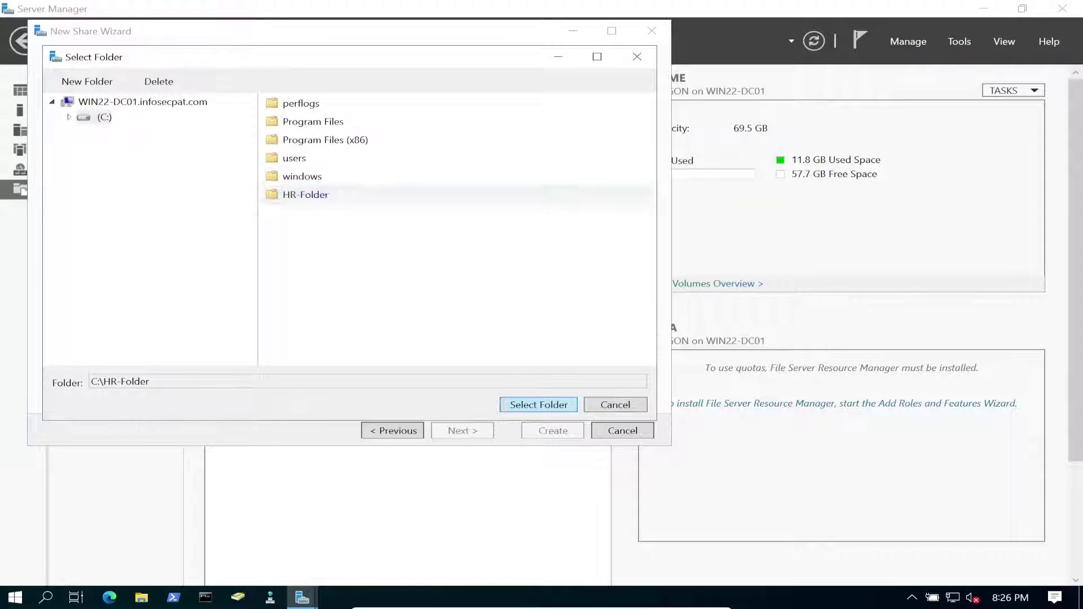
key("Return")
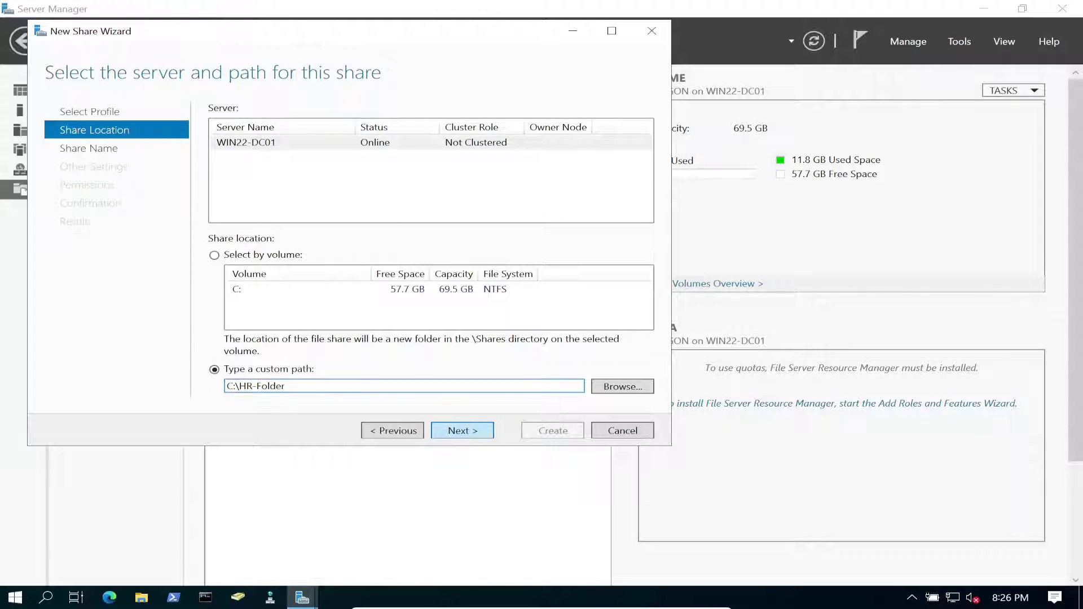
key("Return")
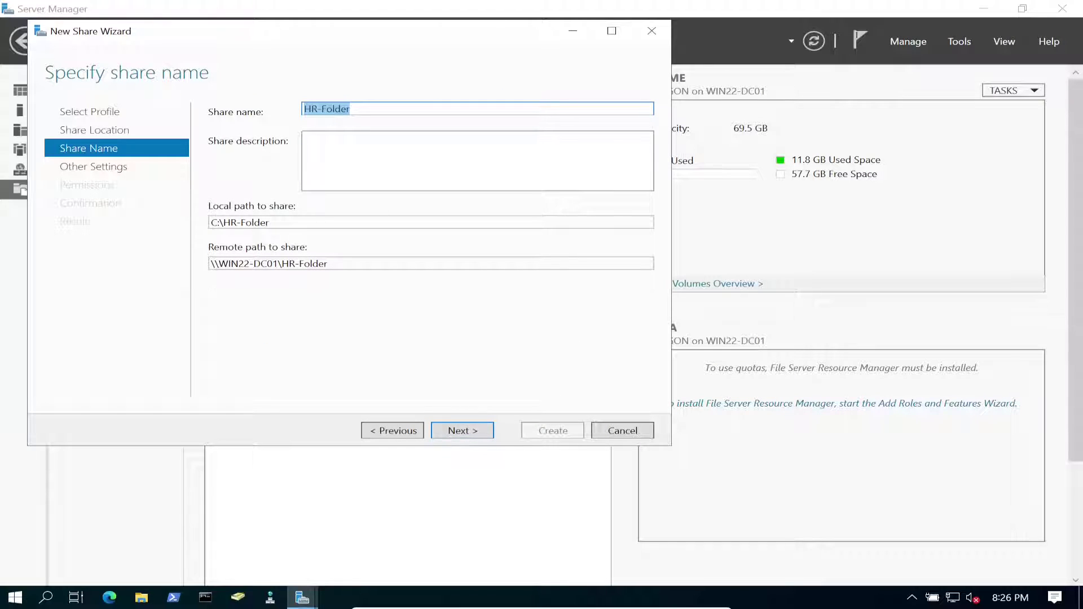
Accept HR-Folder as the share name and enable access-based enumeration for the share.
triple_click(330, 264)
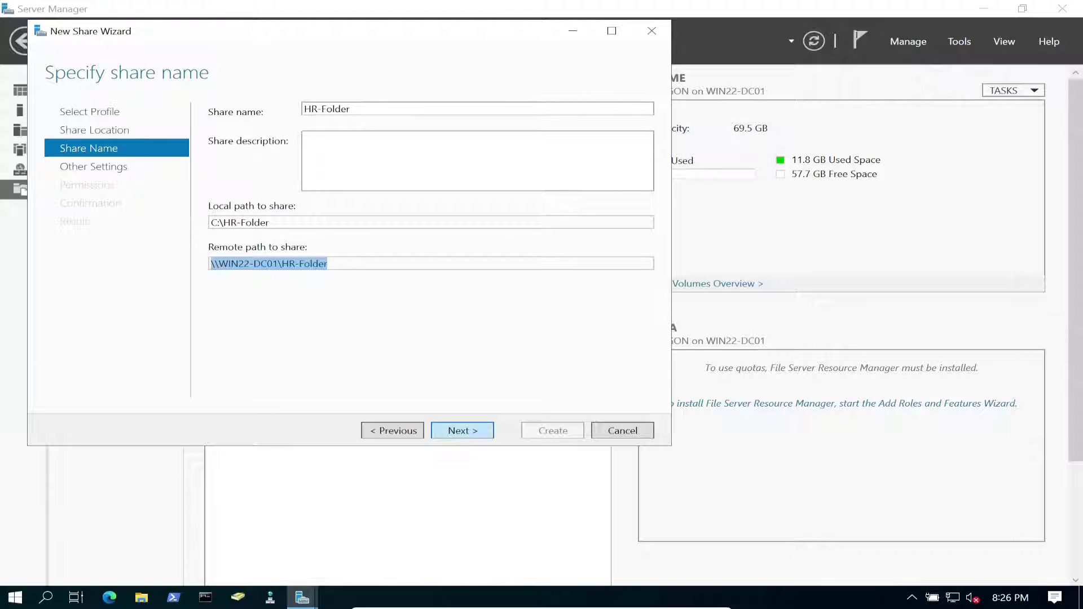
left_click(462, 430)
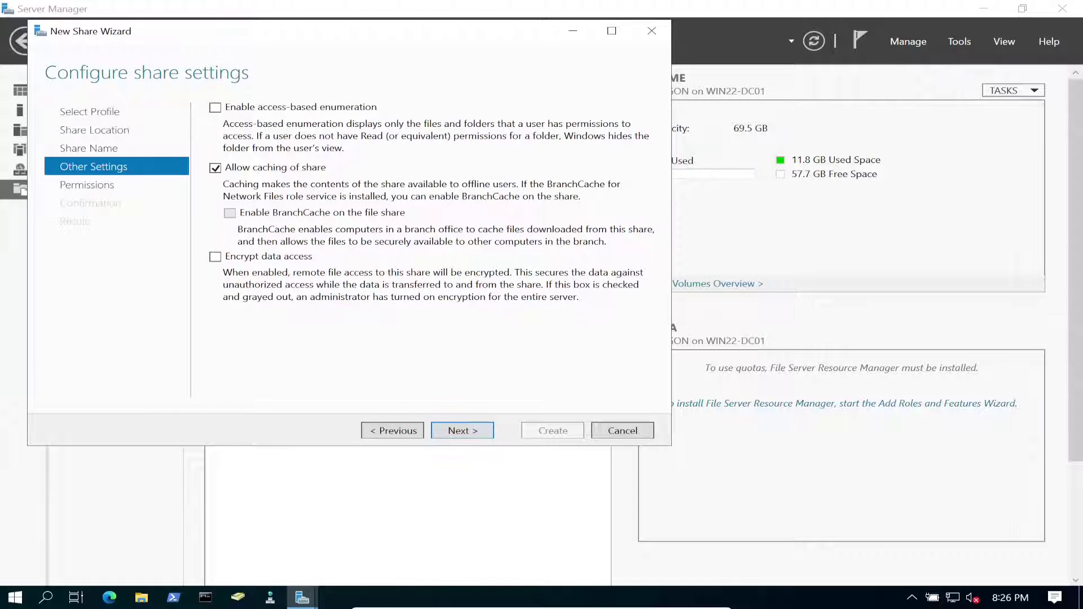
left_click(215, 108)
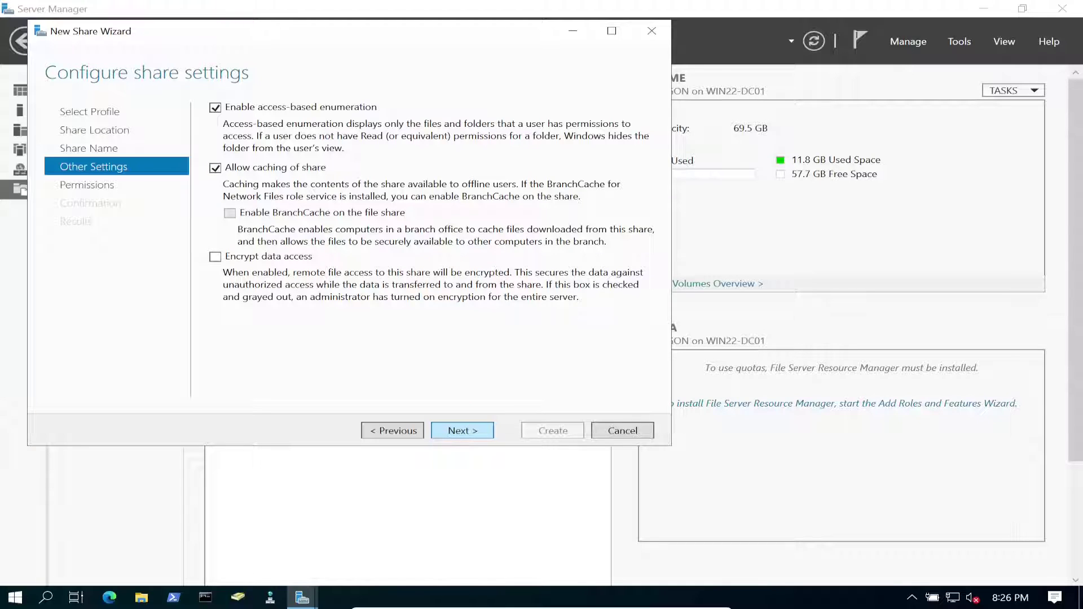
left_click(463, 430)
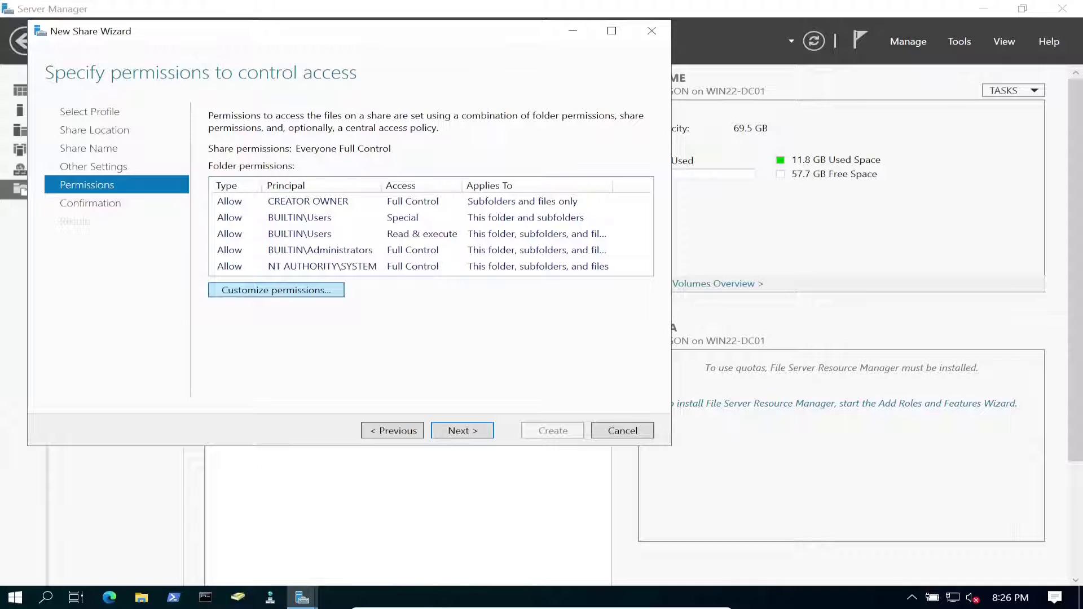
Customize the folder permissions by disabling inheritance and converting the inherited permissions into explicit ones.
left_click(276, 290)
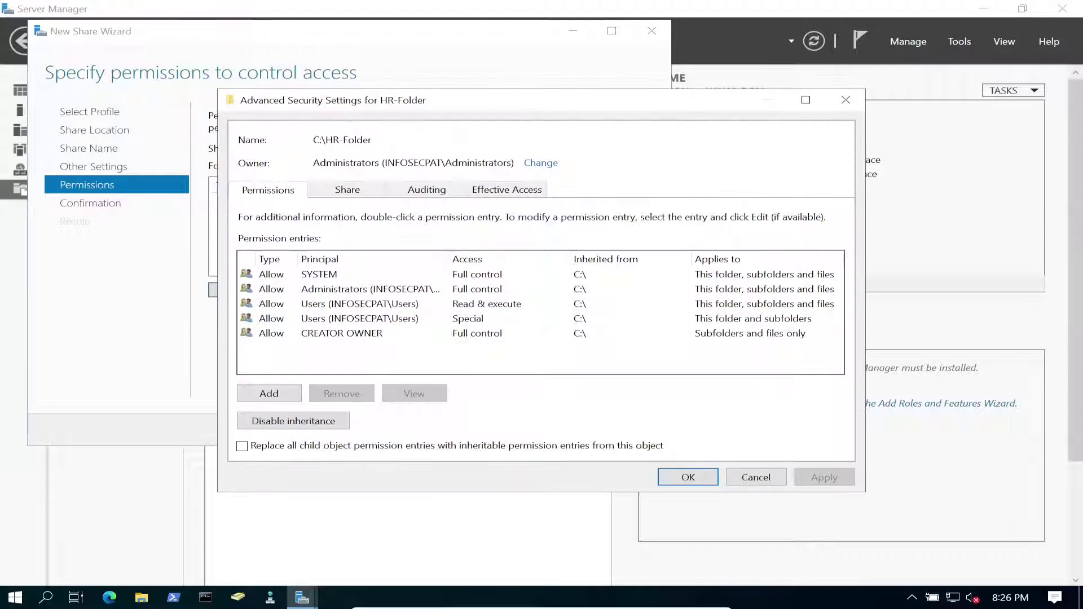
left_click(359, 319)
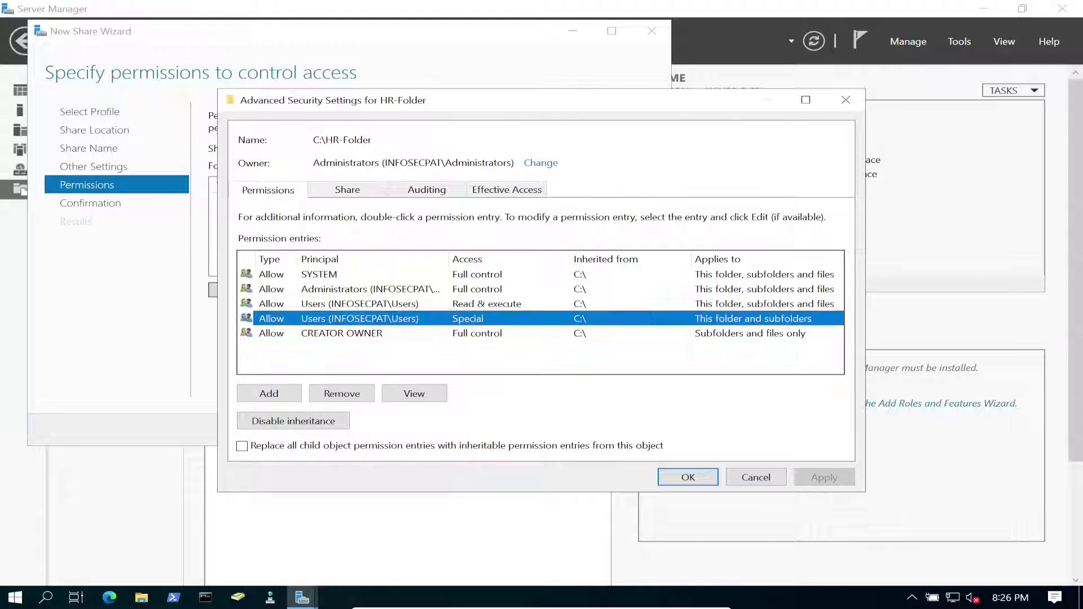
left_click(360, 304)
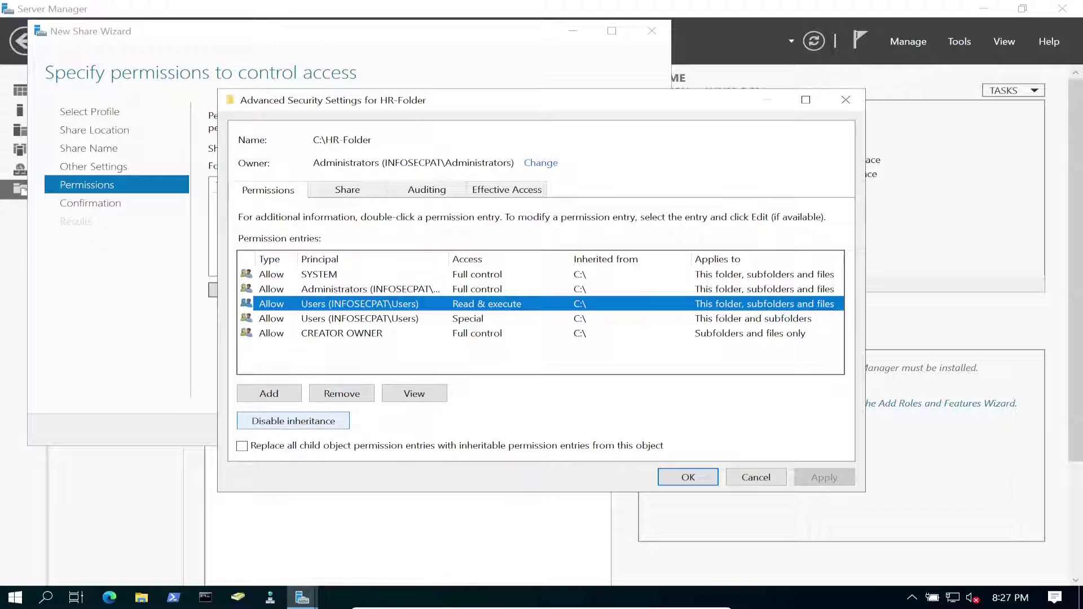
left_click(293, 421)
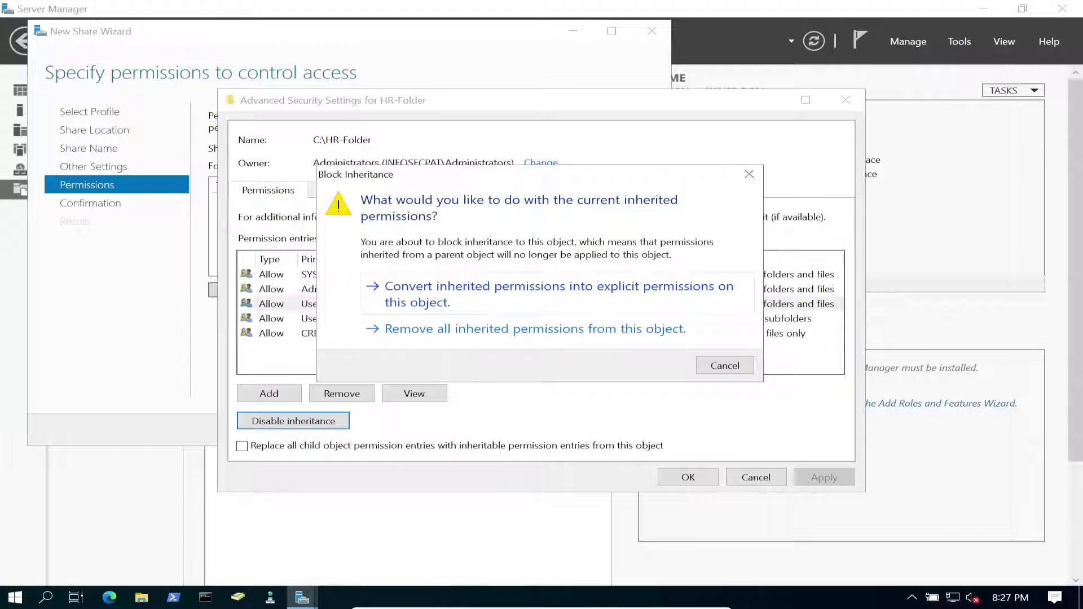
left_click(558, 294)
Remove both Users permission entries, Read & execute and Special, from HR-Folder.
left_click(361, 304)
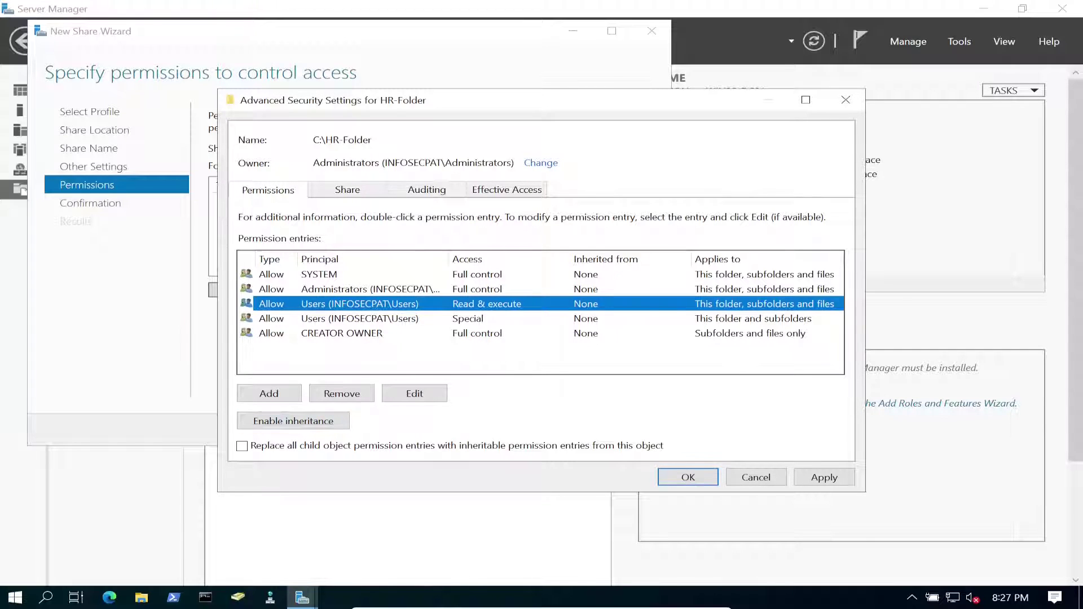
left_click(342, 393)
left_click(361, 304)
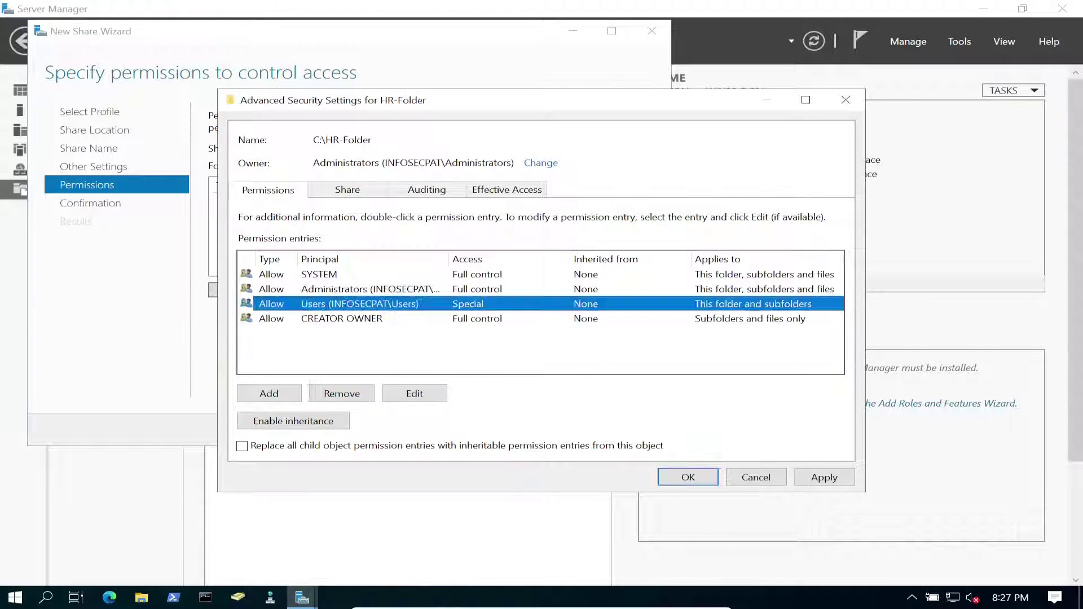
left_click(342, 394)
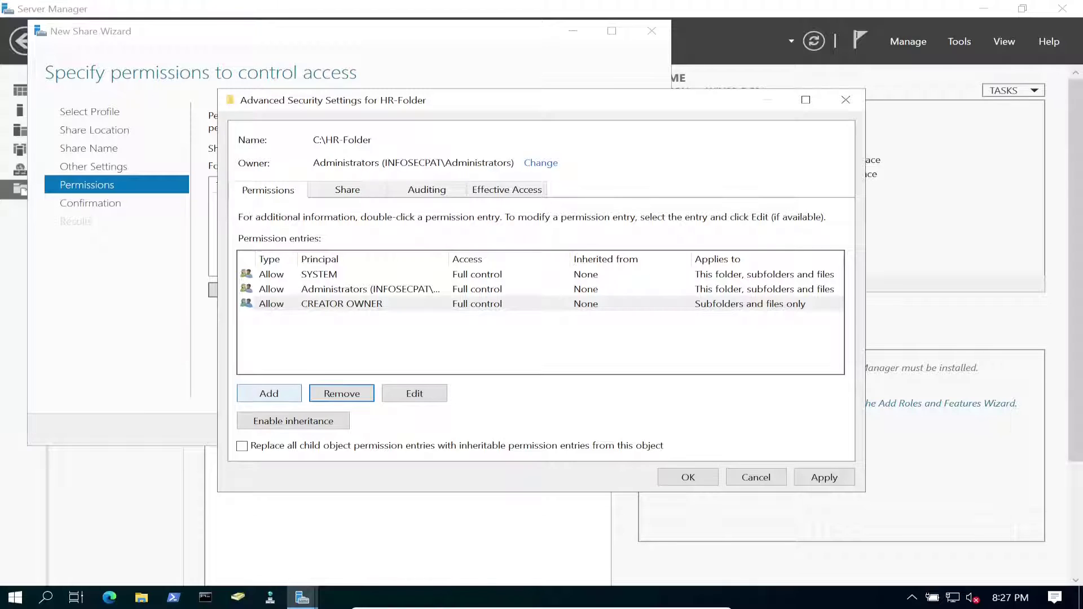
Add a permission entry for HR-Folder with the HR_Team group as its principal.
left_click(269, 393)
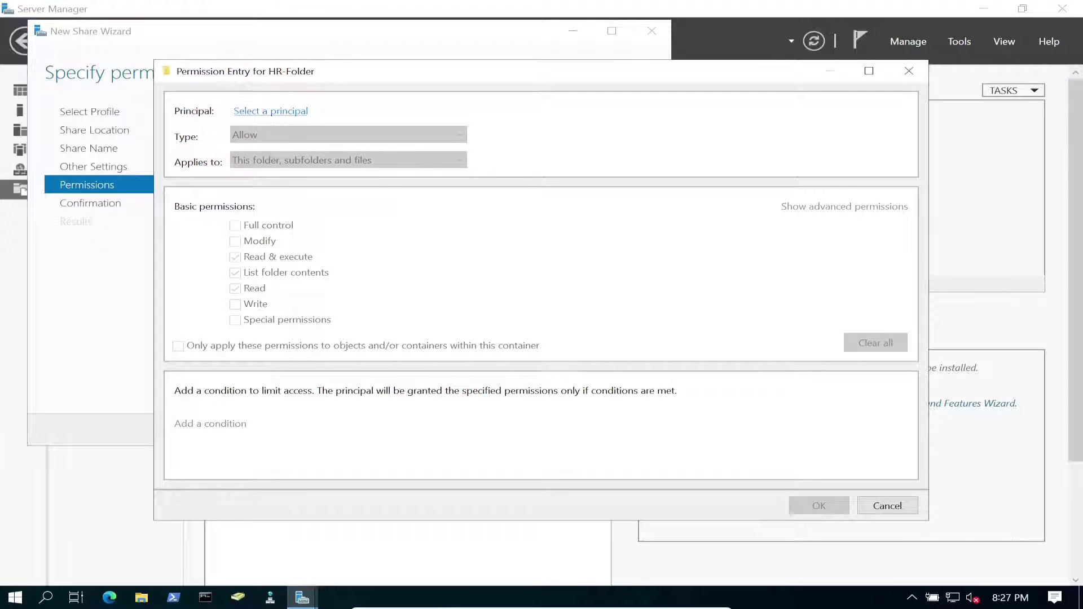
left_click(271, 111)
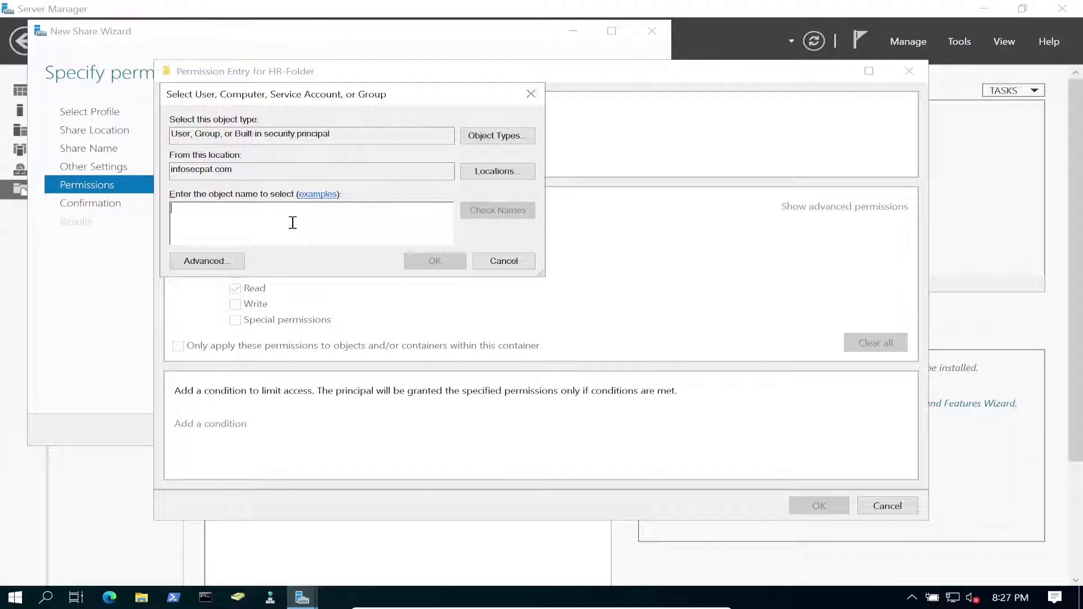
type("ht")
key("Return")
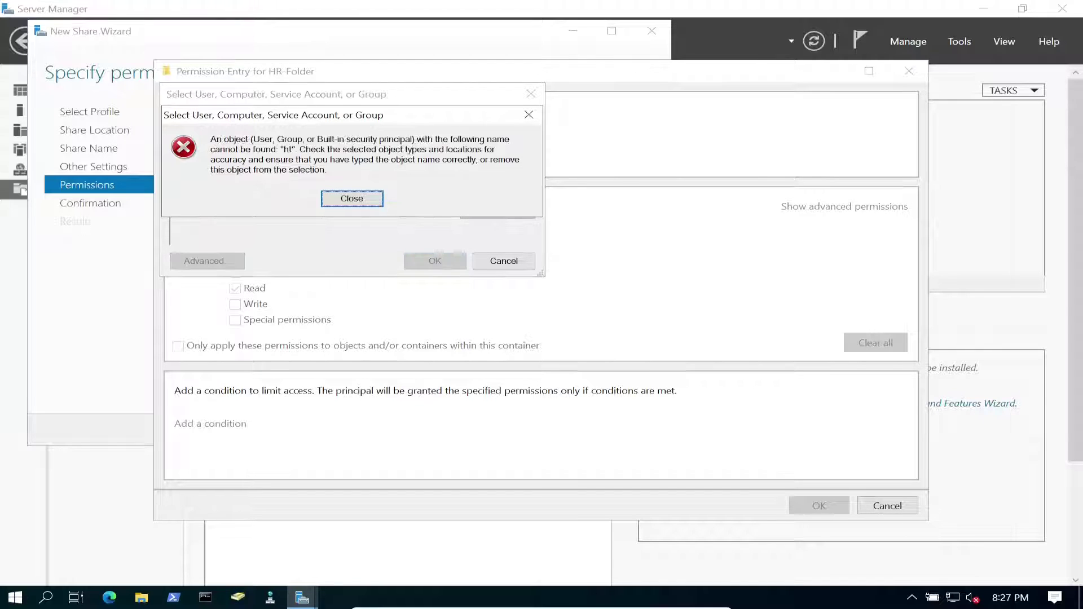
key("Return")
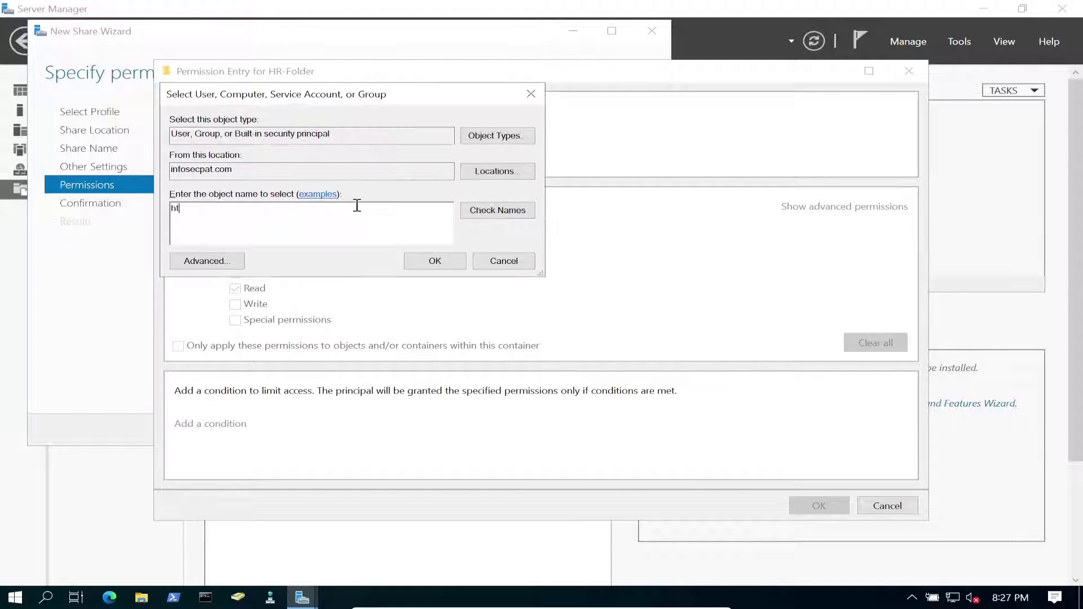
key("BackSpace")
type("r")
key("Return")
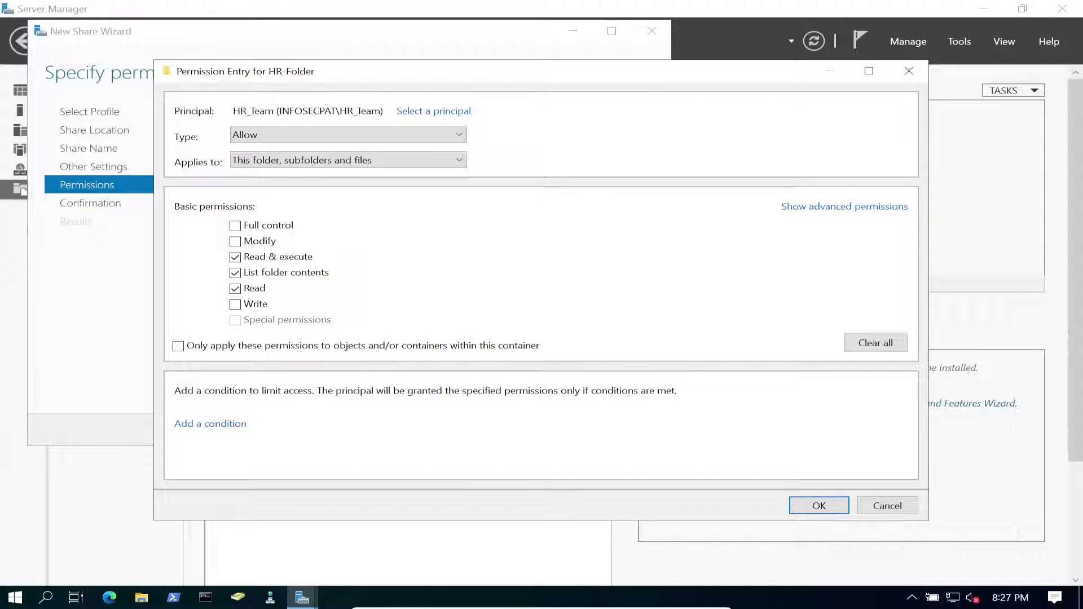
Grant HR_Team the advanced permissions Create files / write data and Create folders / append data, applied to this folder only.
left_click(845, 206)
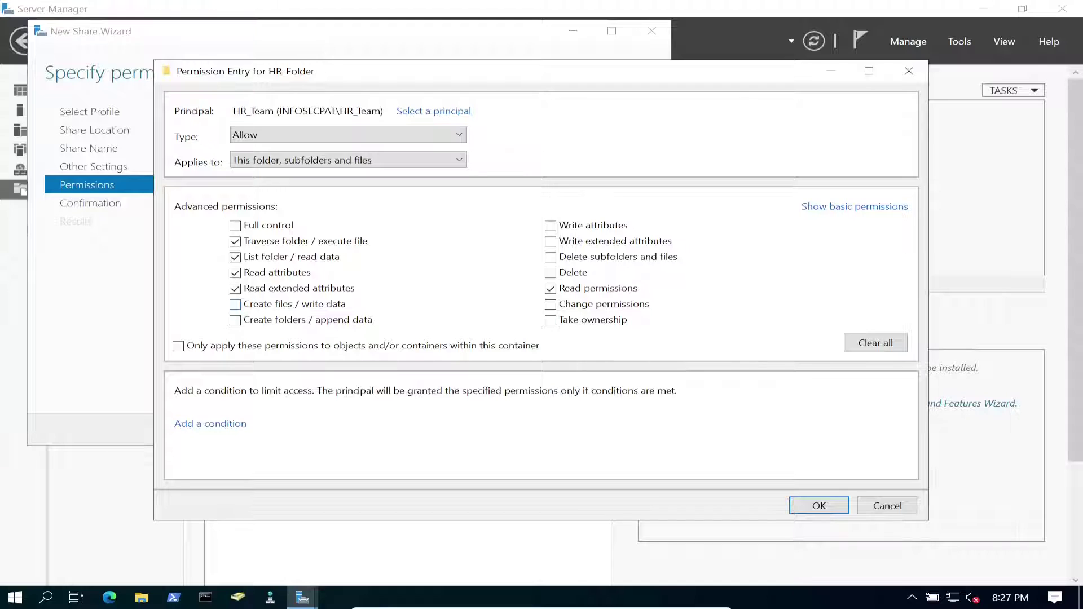
left_click(236, 304)
left_click(328, 161)
left_click(316, 176)
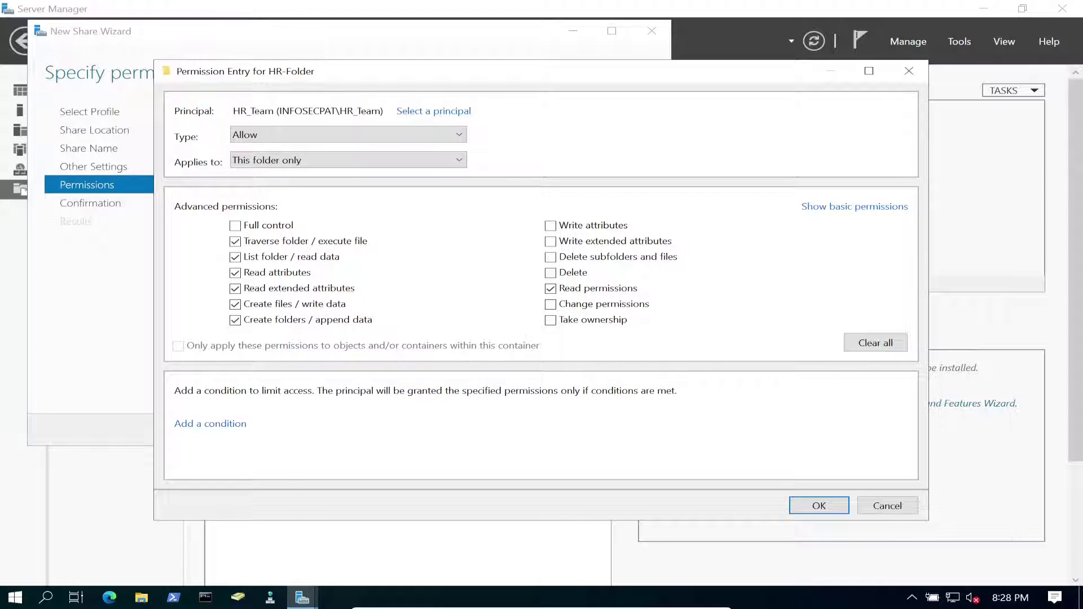
key("Return")
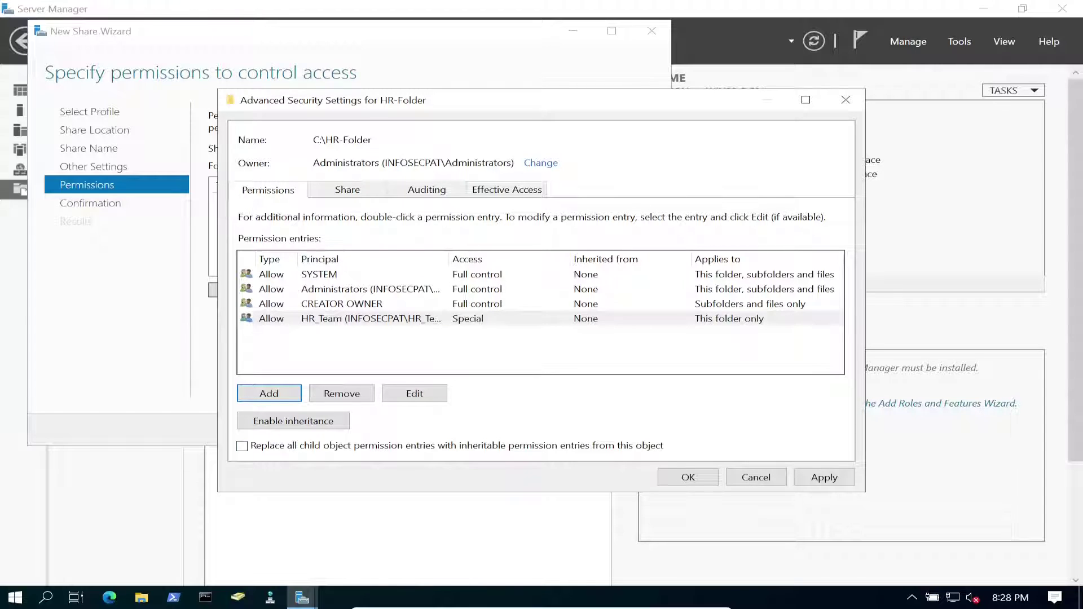
Apply the customized security settings for HR-Folder and proceed to the share's confirmation page.
left_click(825, 478)
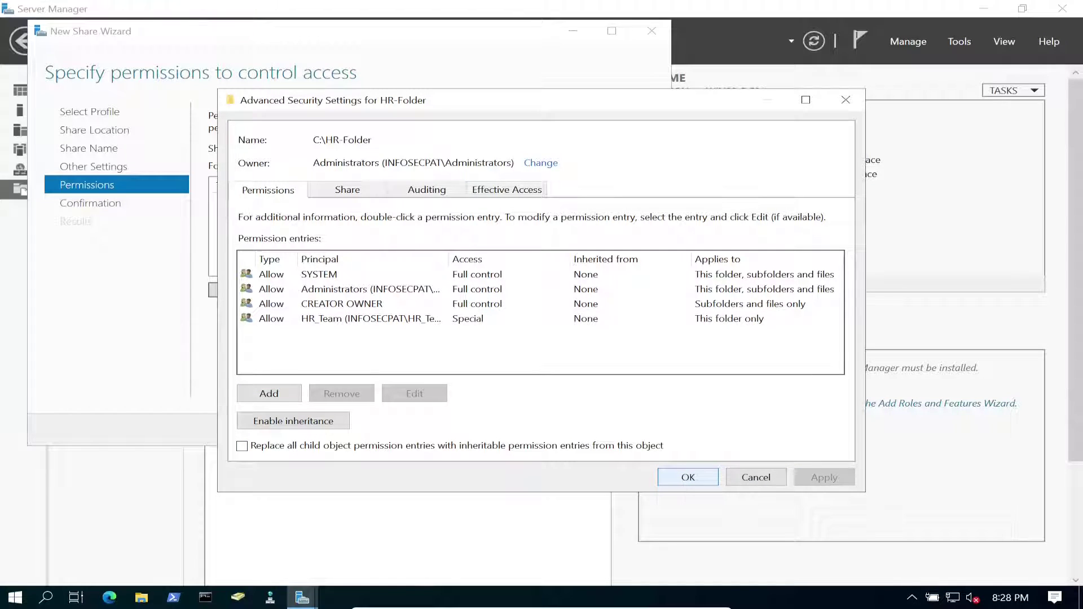
left_click(688, 477)
key("Return")
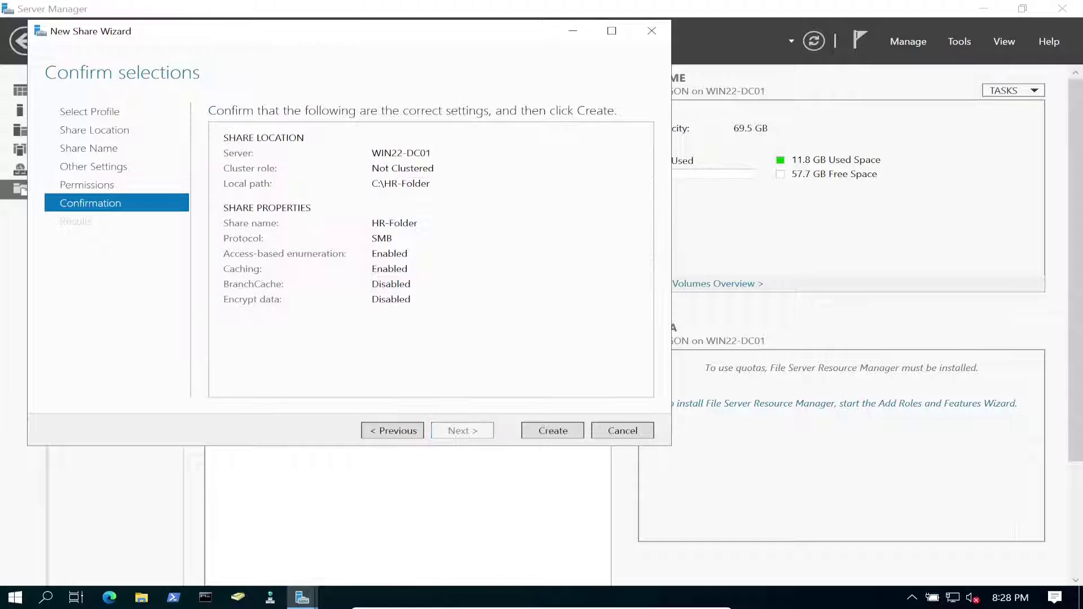
Create the HR-Folder share with the confirmed settings and close the New Share Wizard.
key("Return")
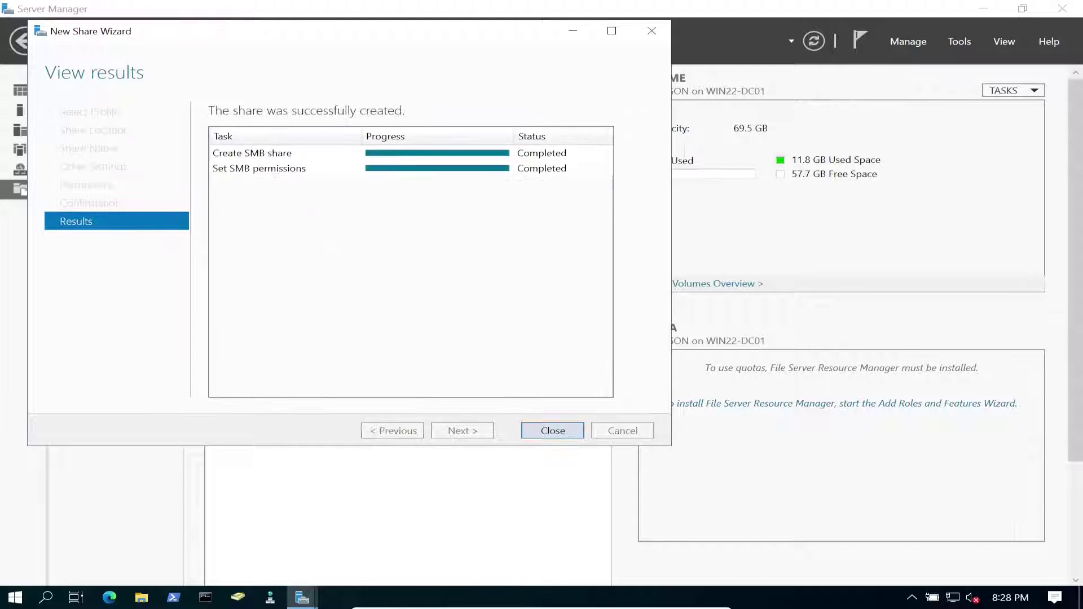
key("Return")
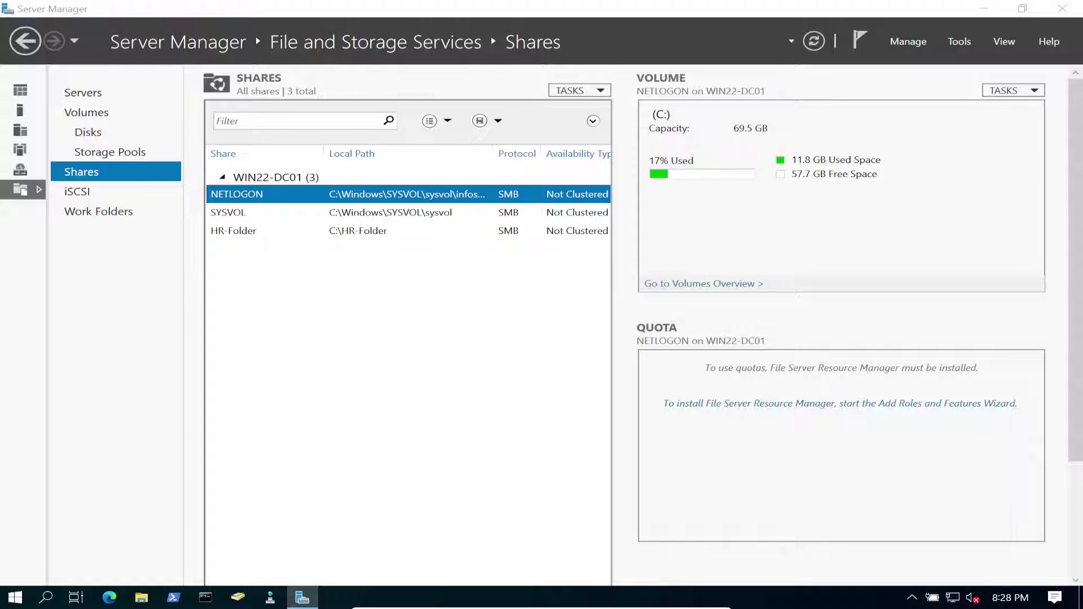
Switch to Active Directory Users and Computers and check the members of the HR_Team group in the HR organizational unit.
key("alt+Tab")
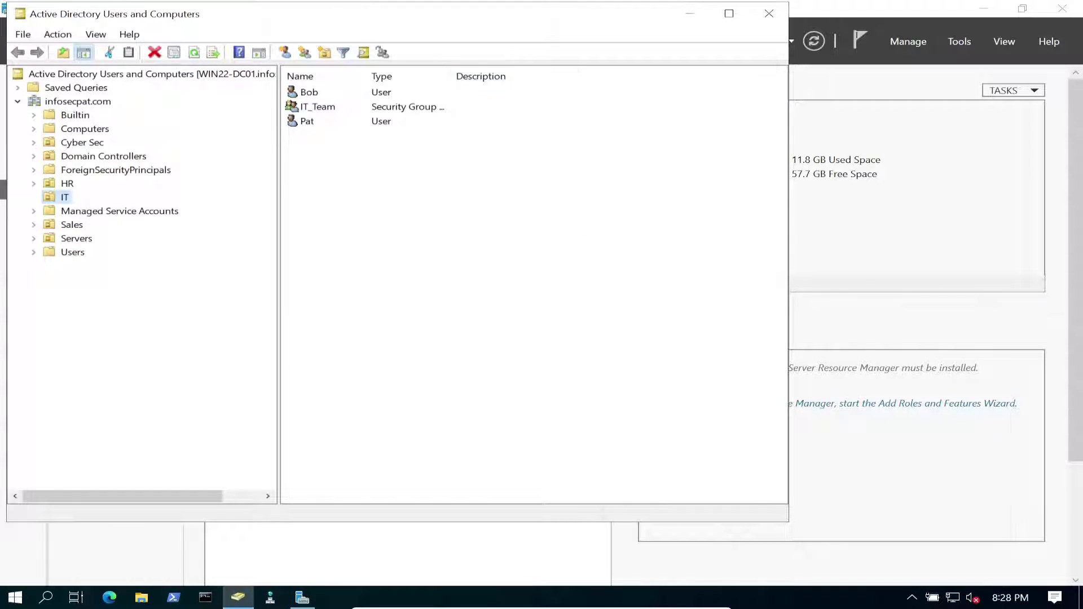
key("super+Up")
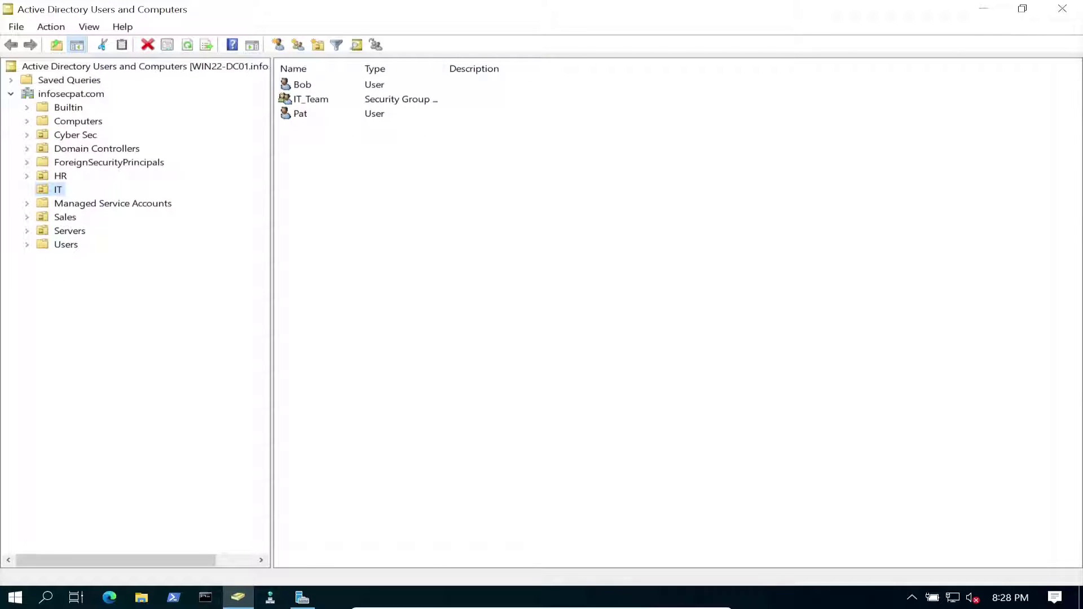
left_click(61, 176)
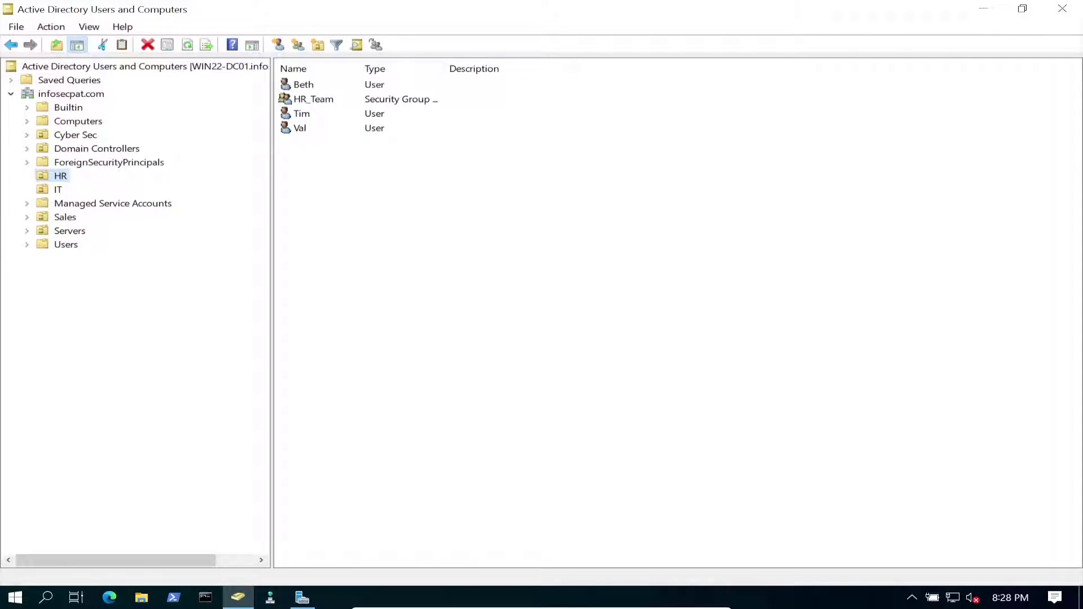
left_click(300, 128)
left_click(302, 114)
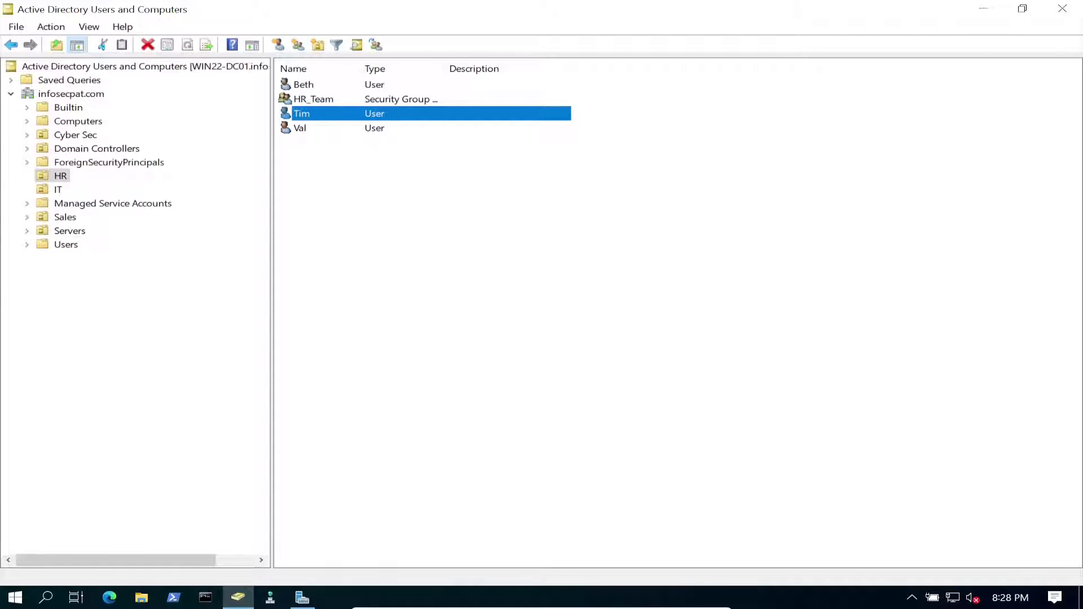
left_click(303, 85)
double_click(314, 99)
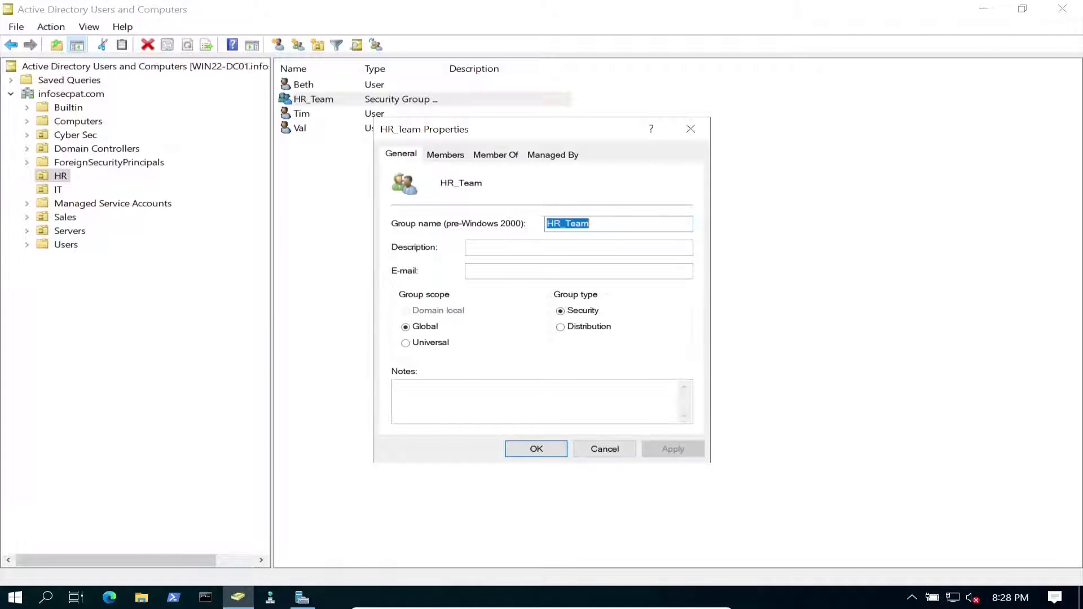
left_click(445, 154)
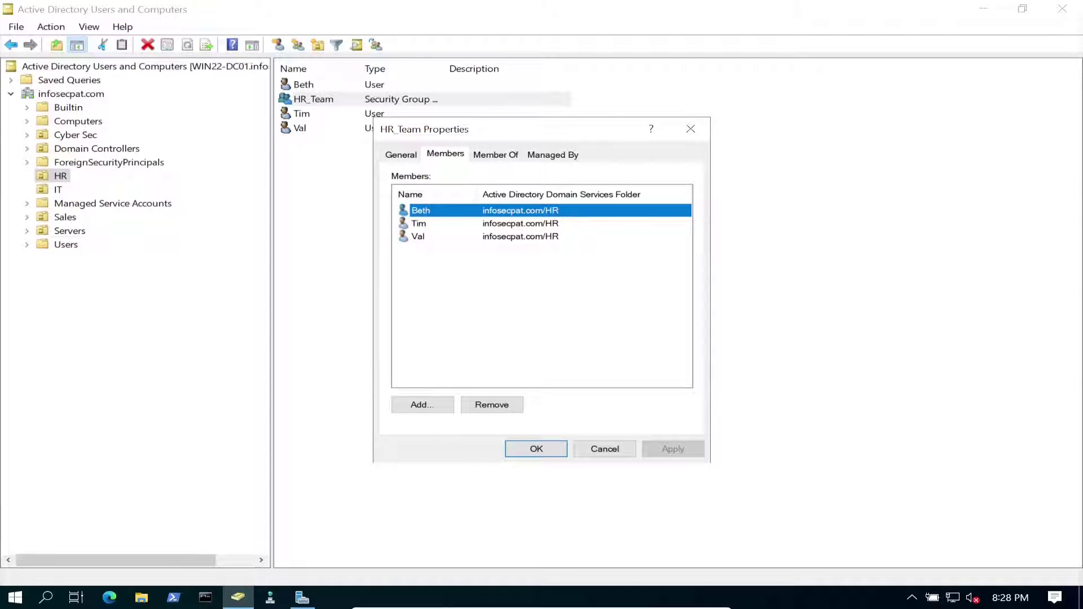
left_click(604, 449)
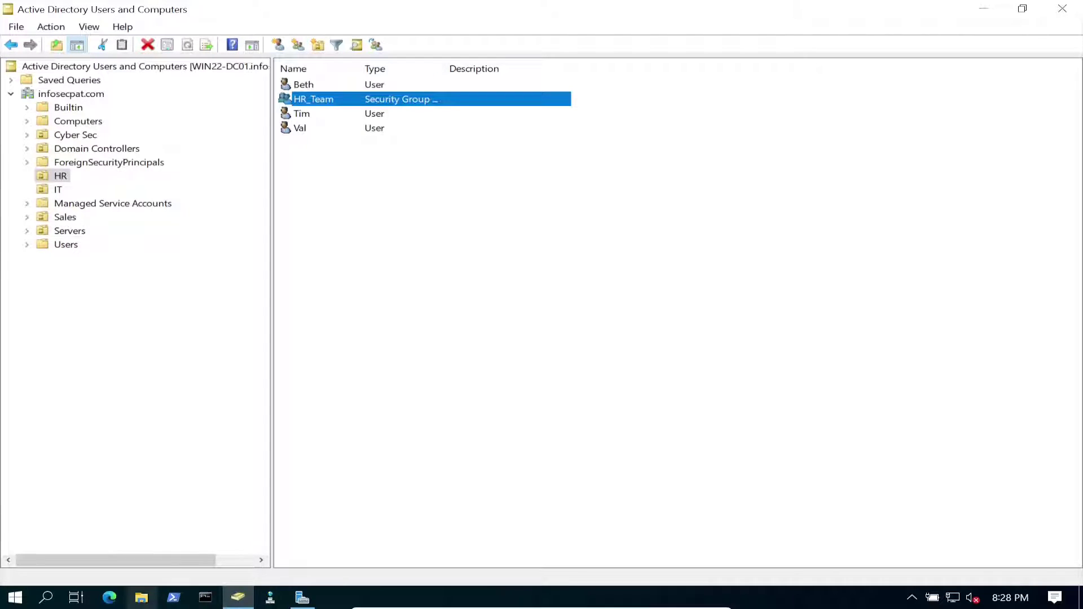
Switch to File Explorer and check the sharing details and HR_Team's security permissions in the properties of C:\HR-Folder.
left_click(141, 598)
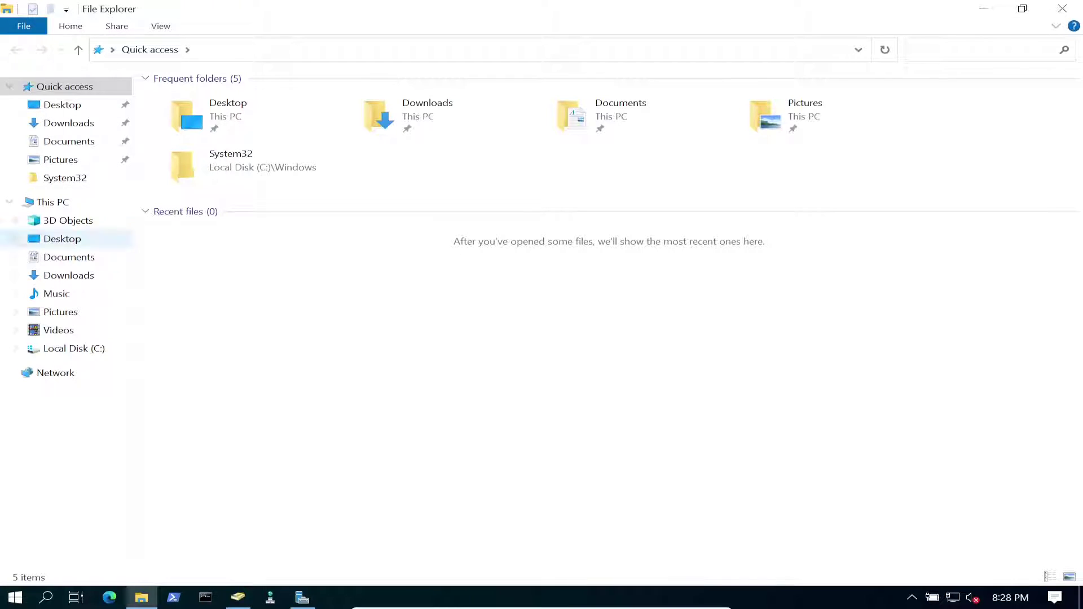
left_click(74, 349)
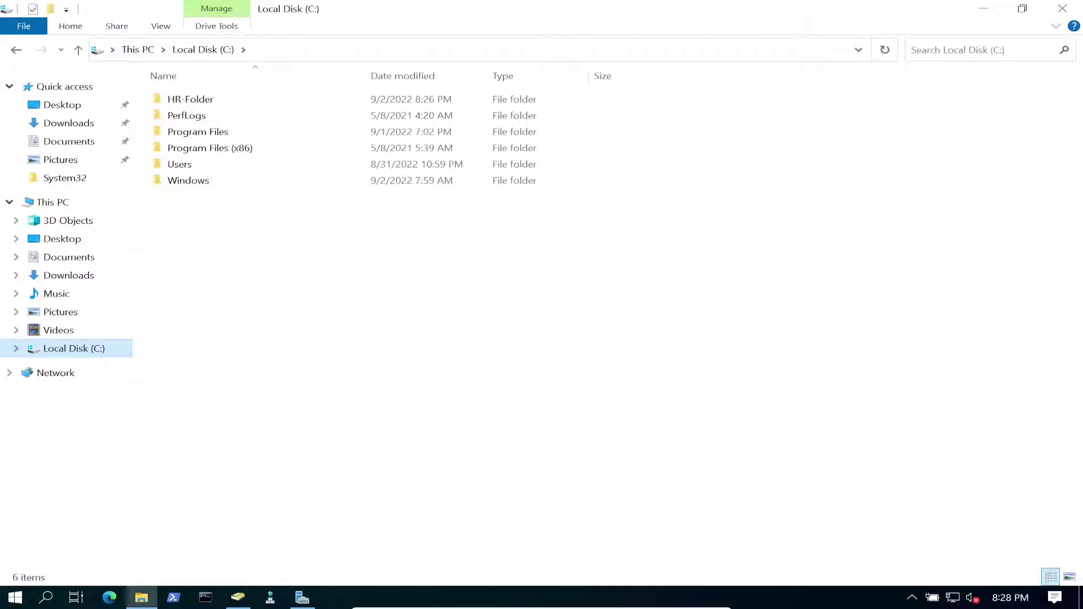
left_click(192, 99)
right_click(200, 100)
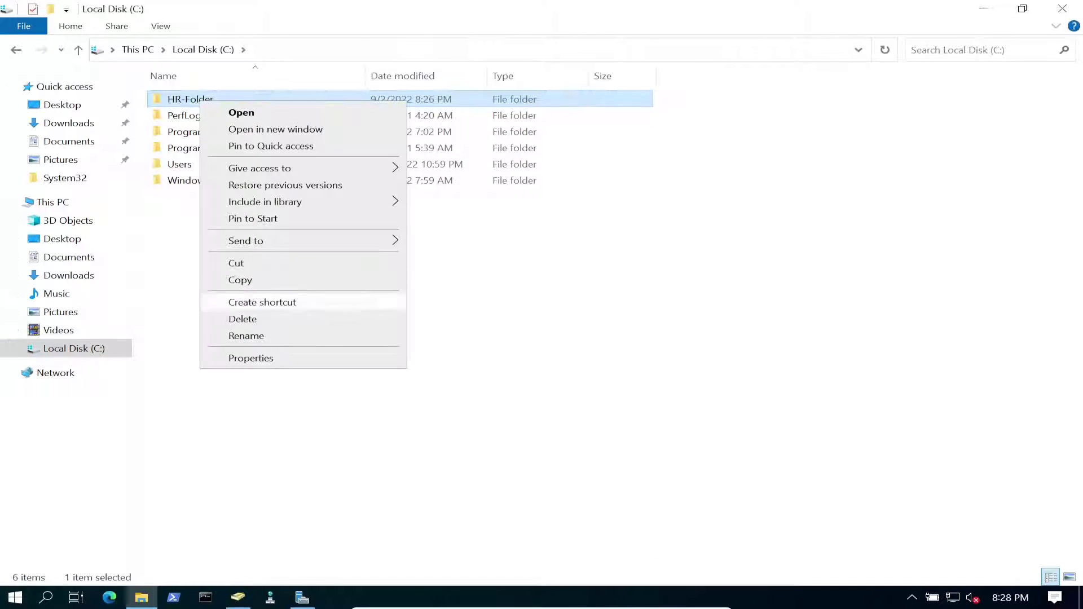
left_click(251, 358)
left_click(276, 136)
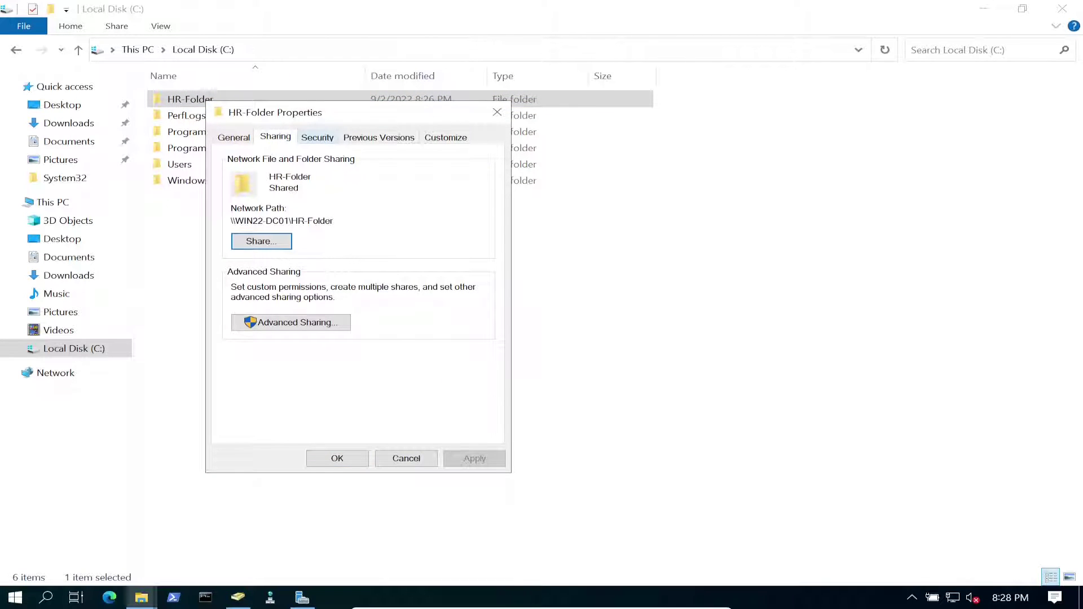
left_click(318, 137)
left_click(316, 223)
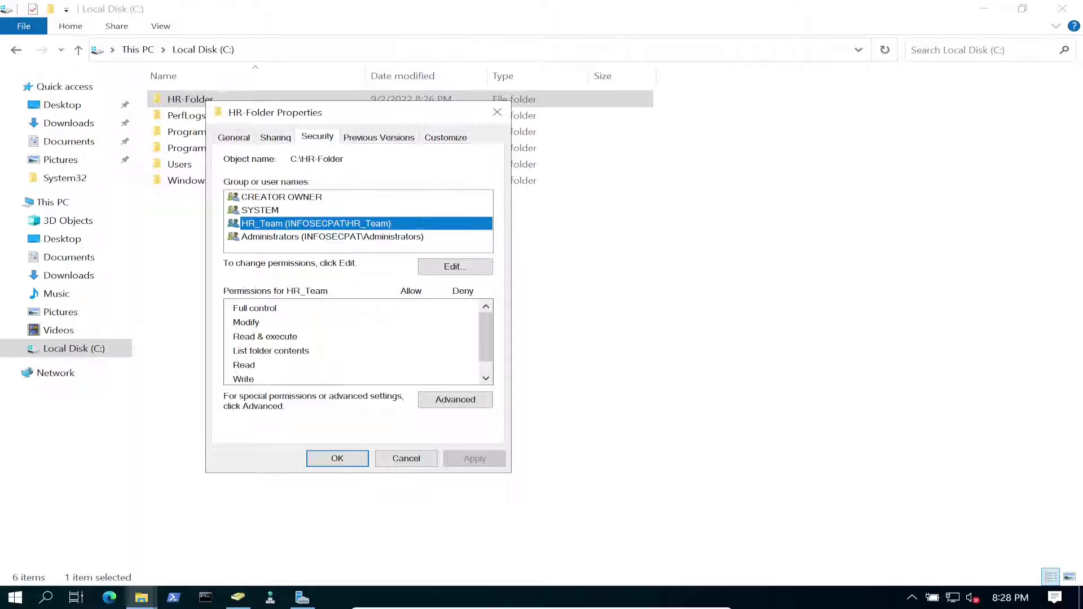
left_click(497, 113)
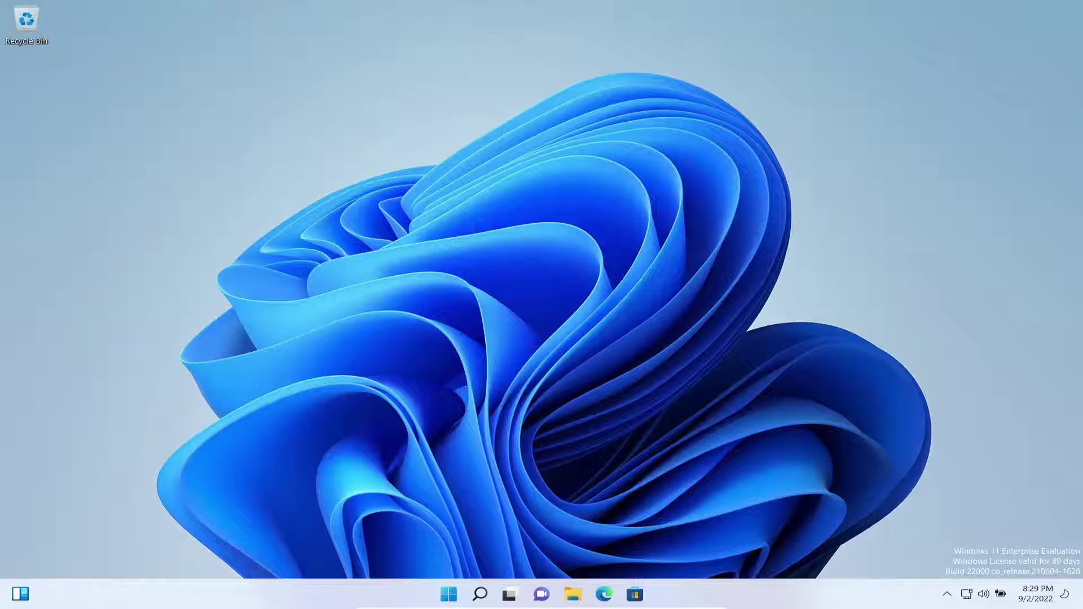
On the Windows 11 client, run whoami in Command Prompt to check the signed-in account, and close the window.
key("super+r")
type("cmd")
key("Return")
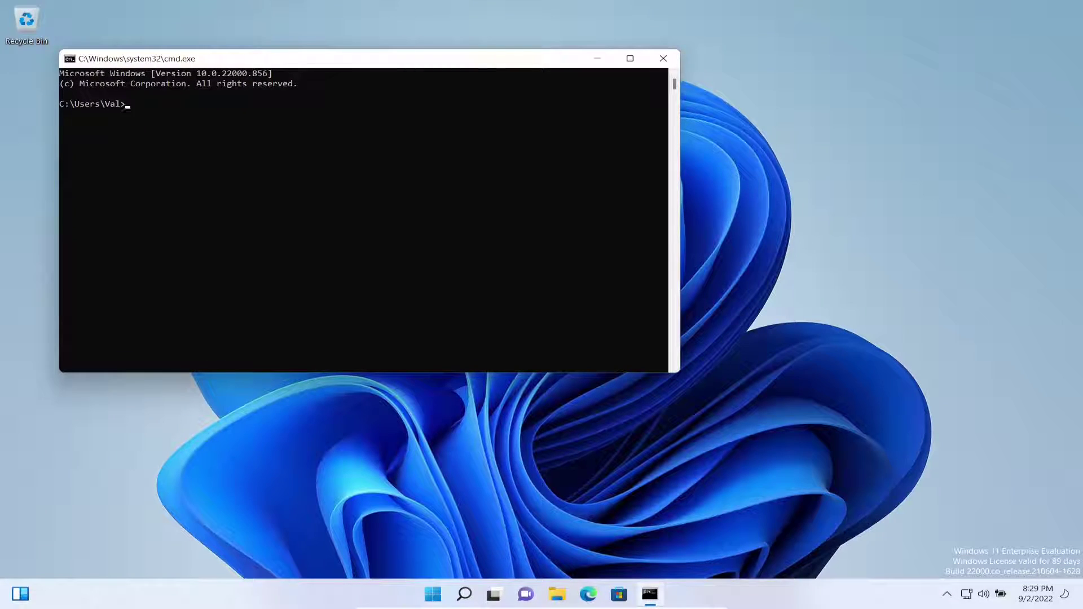
type("whoami")
key("Return")
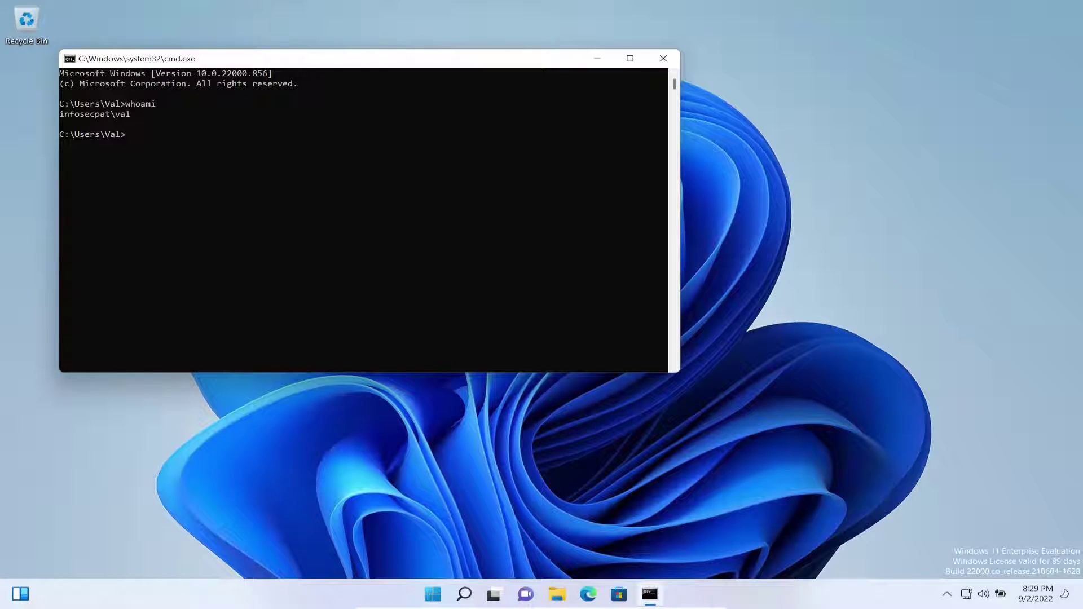
scroll(364, 220, "up", 9)
left_click_drag(205, 137, 62, 137)
left_click(205, 182)
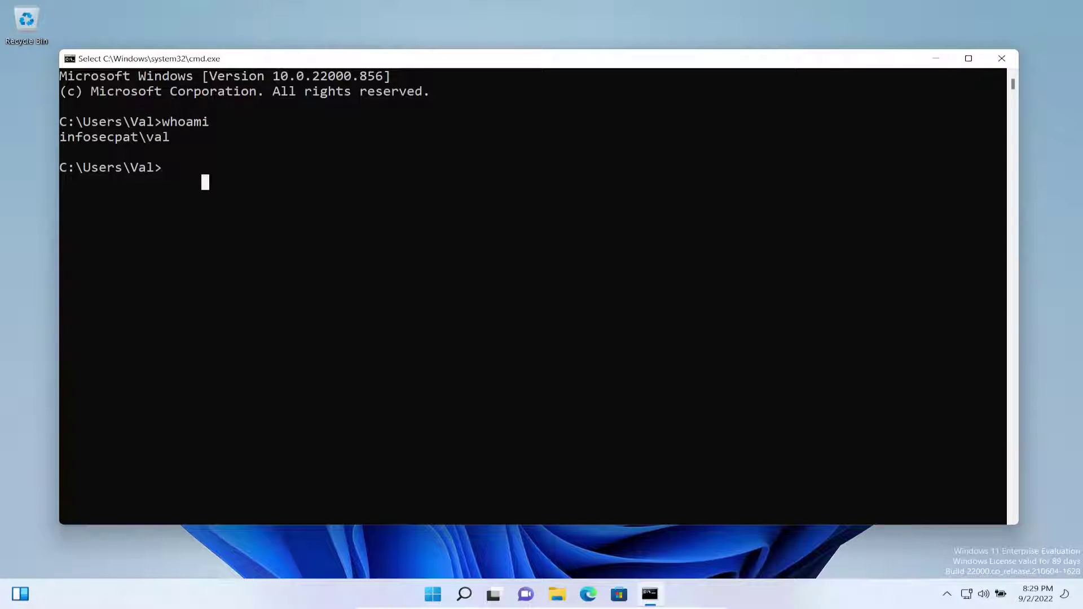
left_click(1002, 58)
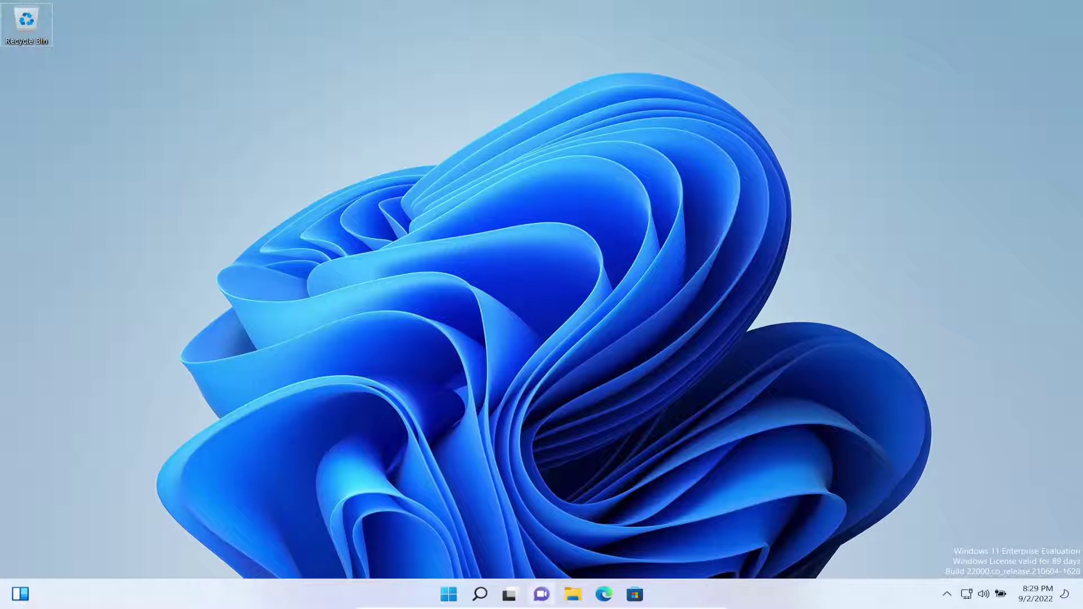
Browse to \\win22-dc01 in the client's File Explorer and open the HR-Folder share.
left_click(573, 594)
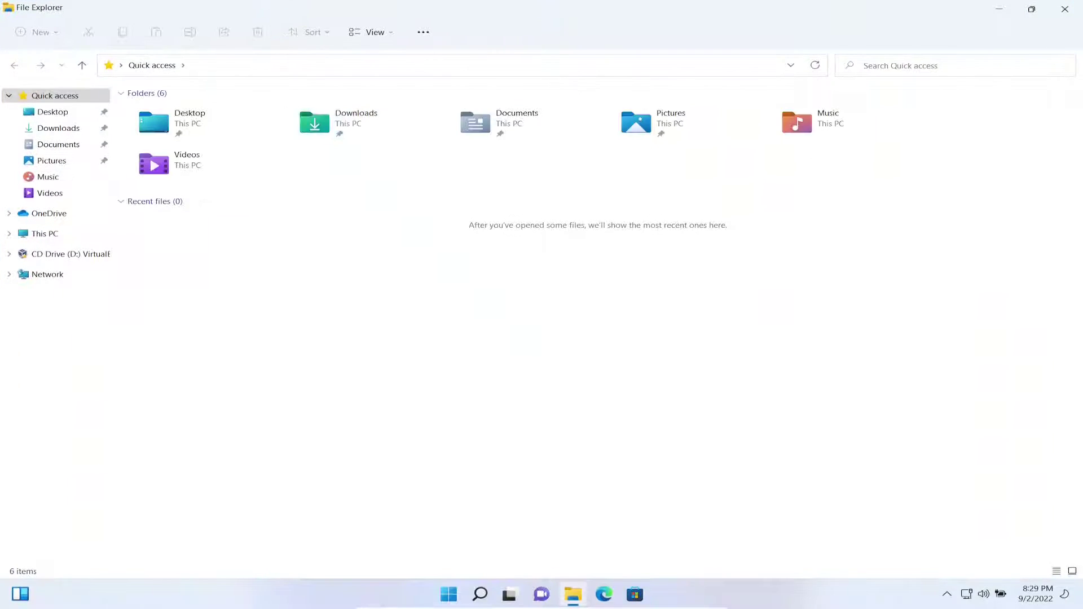
left_click(395, 66)
type("\\\\win22-dc01")
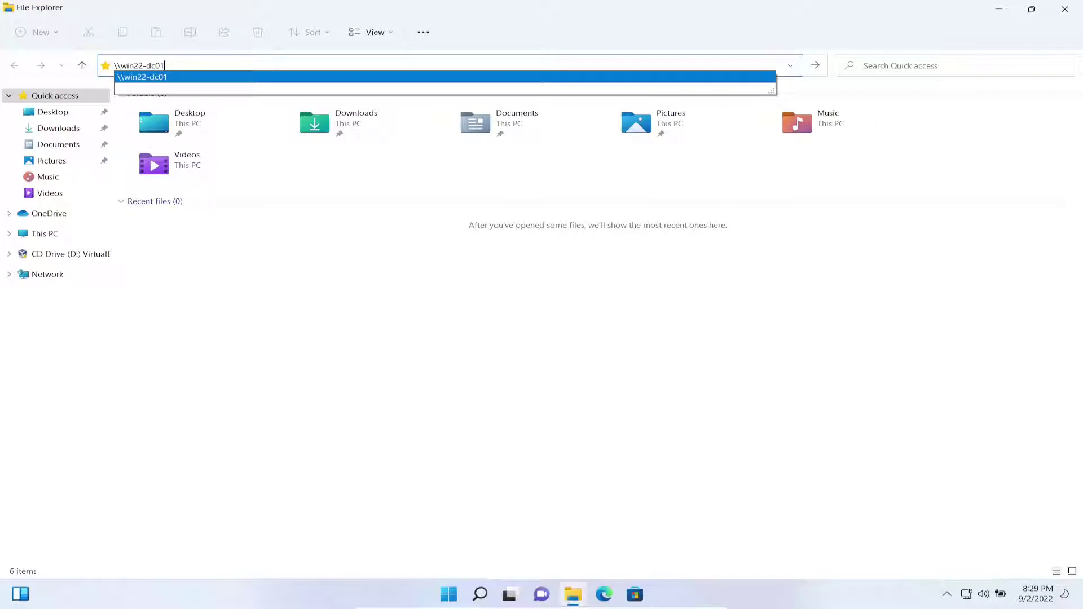
key("Return")
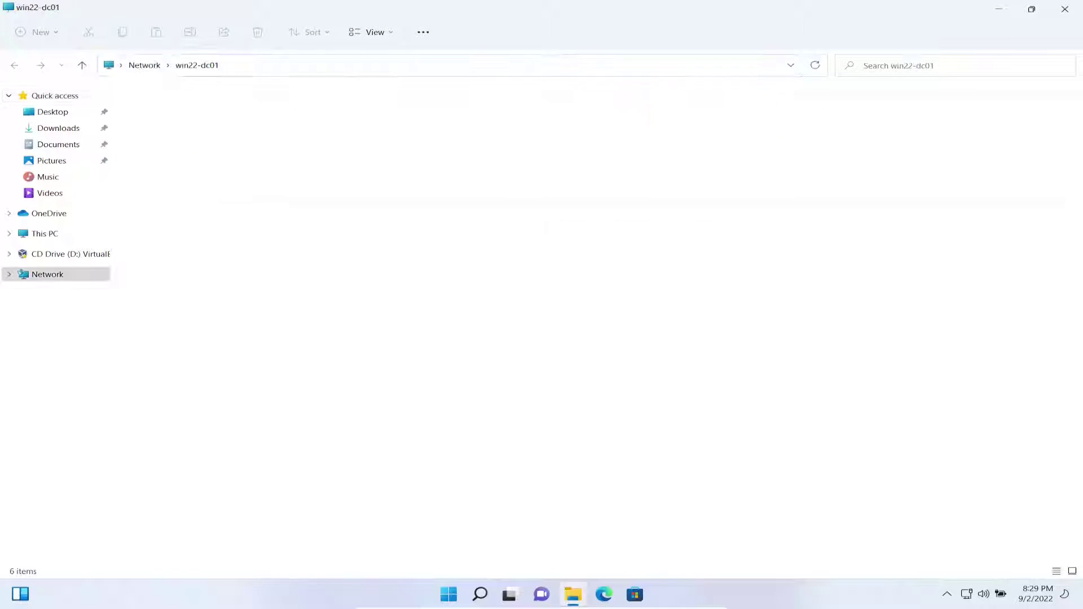
left_click(209, 102)
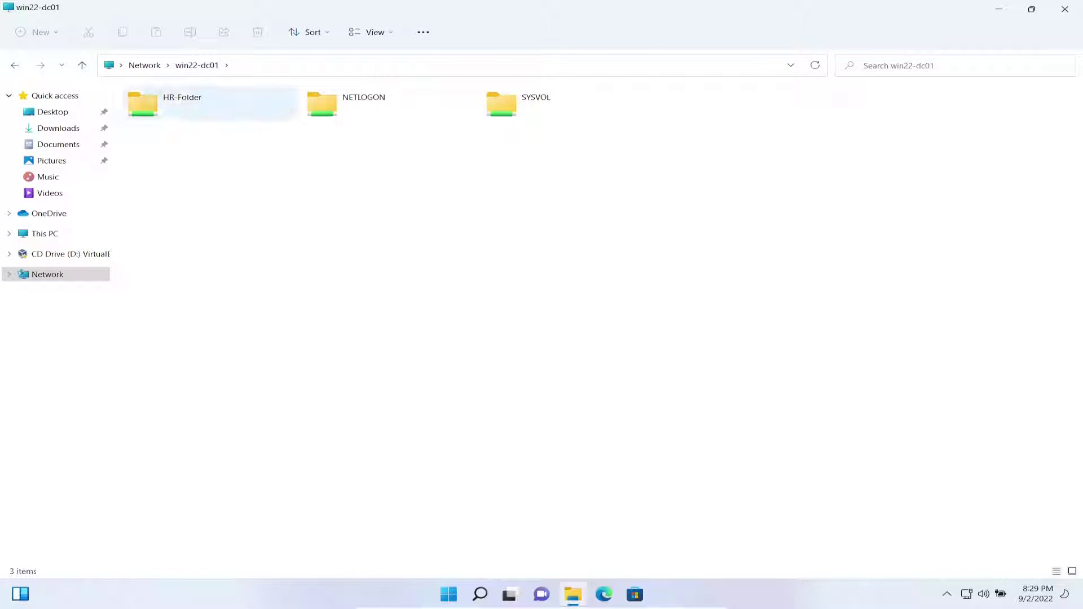
double_click(192, 103)
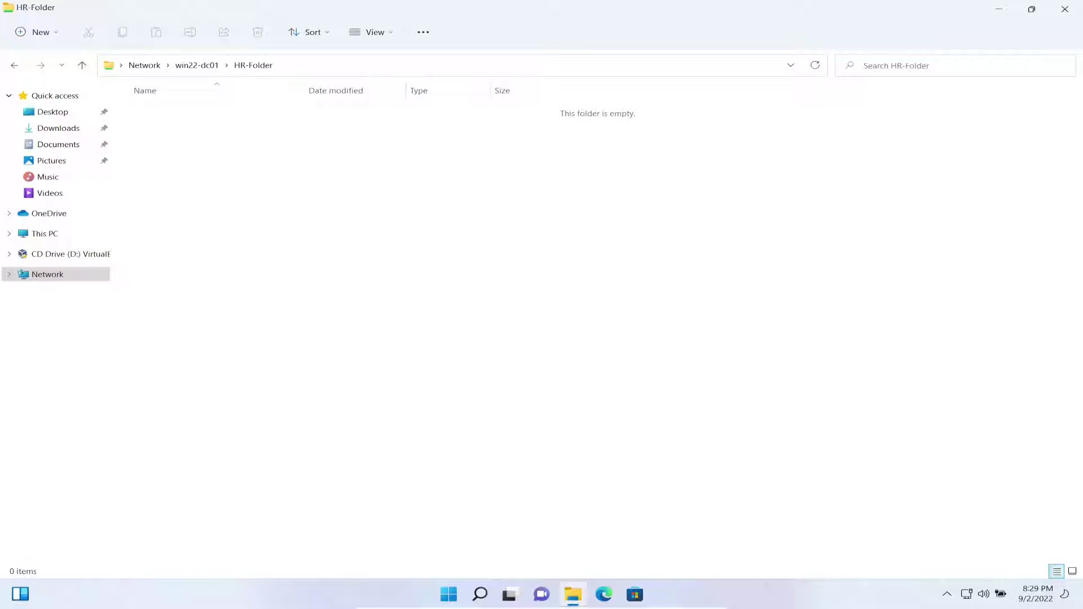
Create a folder in the HR-Folder share named with the signed-in user's first name plus "s Docs".
right_click(427, 224)
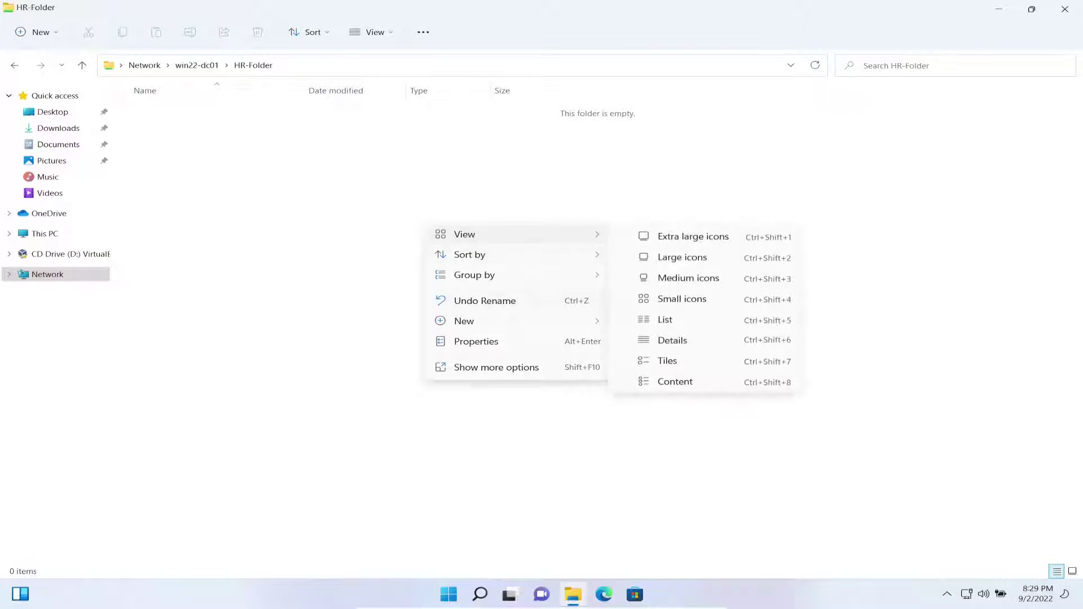
mouse_move(480, 321)
left_click(651, 323)
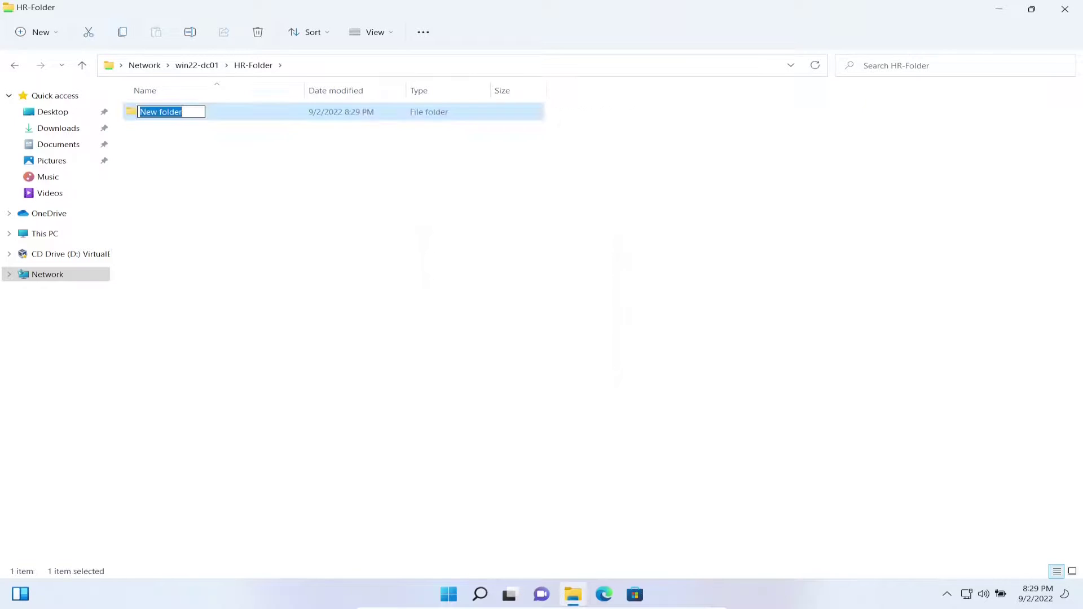
type("Vals ")
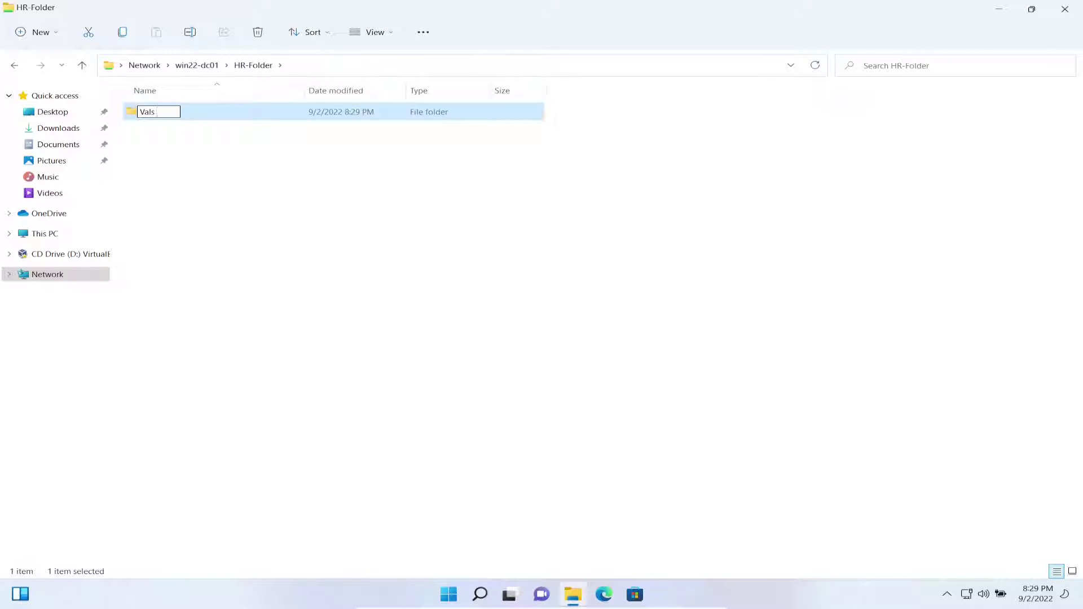
type("Docs")
key("Return")
Inspect the signed-in user's security permissions on the new folder, and return to the server's list of shares.
right_click(201, 111)
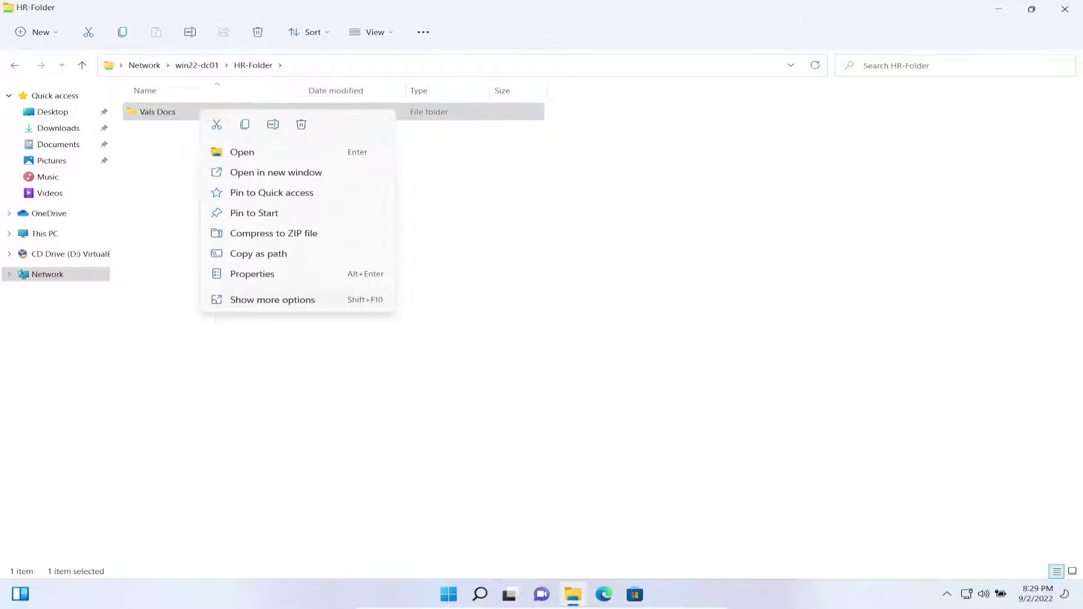
left_click(252, 273)
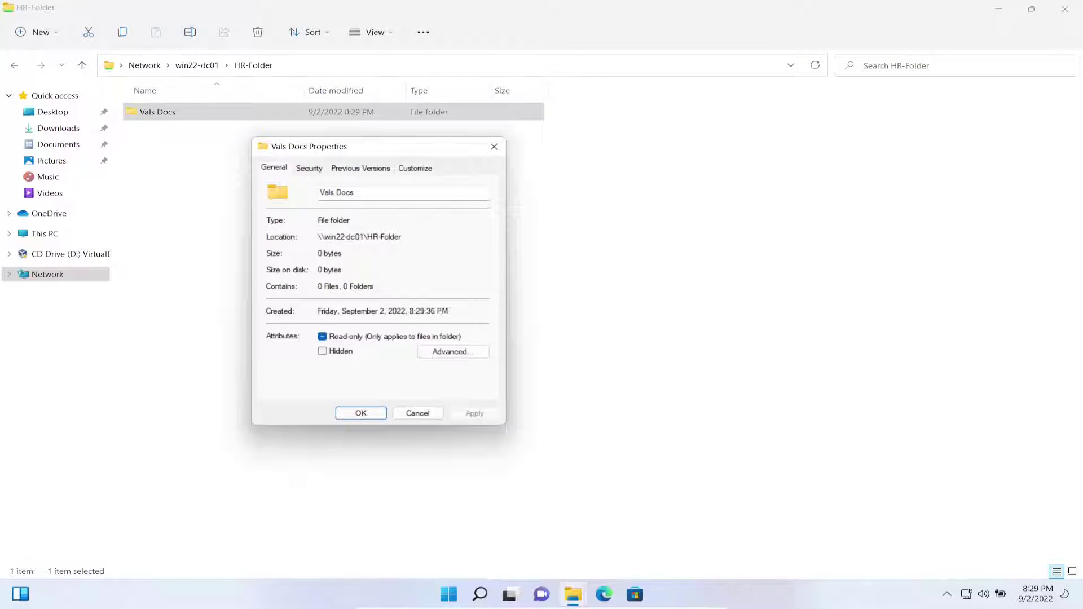
left_click(310, 168)
left_click(327, 239)
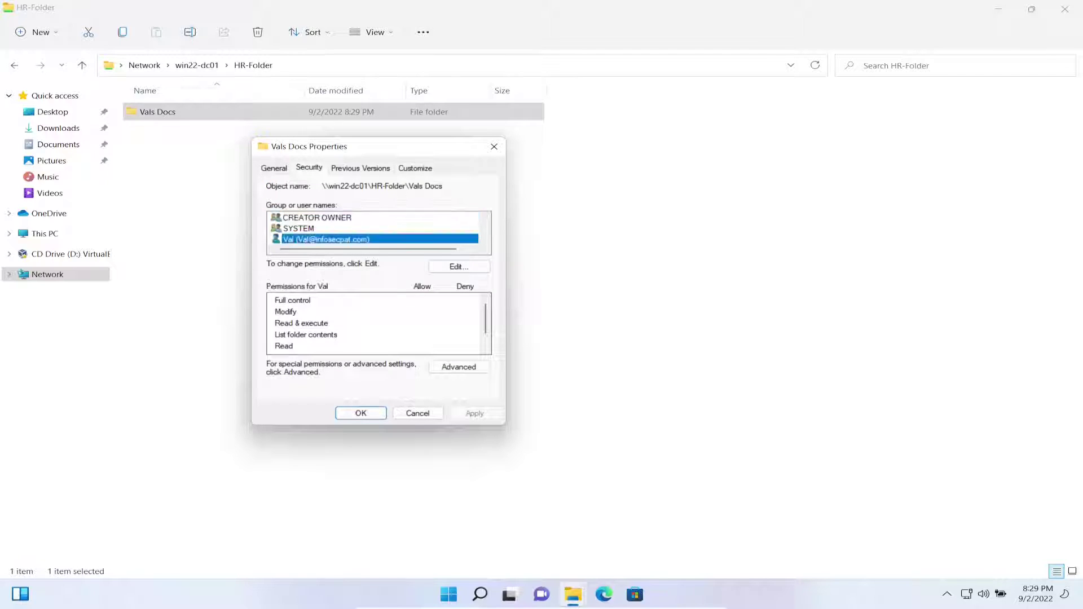
scroll(327, 240, "down", 1)
scroll(373, 229, "down", 1)
scroll(372, 229, "up", 2)
scroll(372, 229, "down", 2)
key("Return")
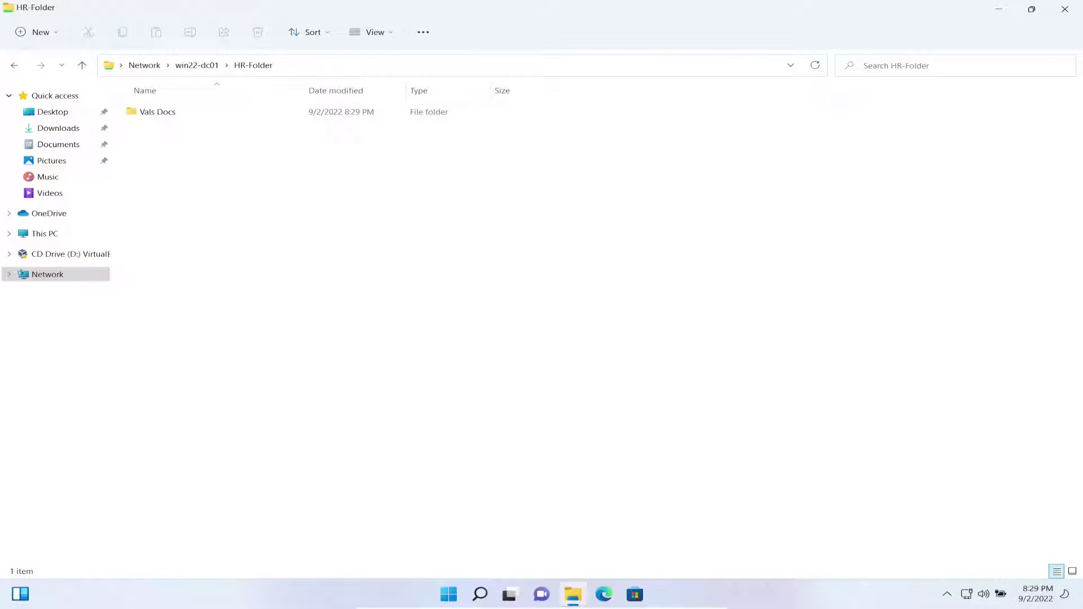
key("alt+Left")
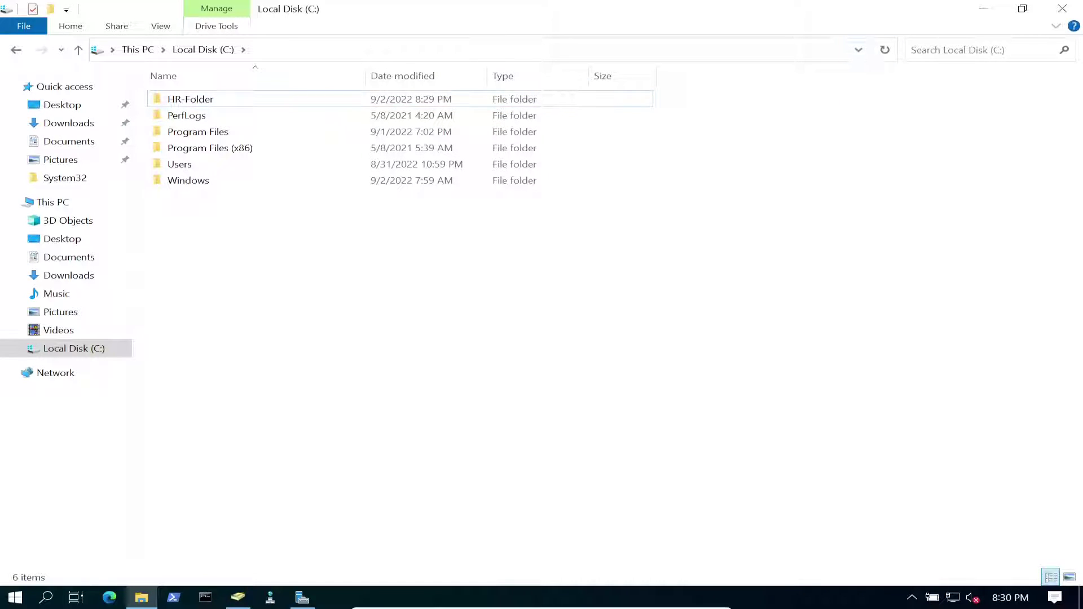
On the server, minimize the File Explorer, Active Directory Users and Computers and Server Manager windows to reach the desktop.
left_click(984, 8)
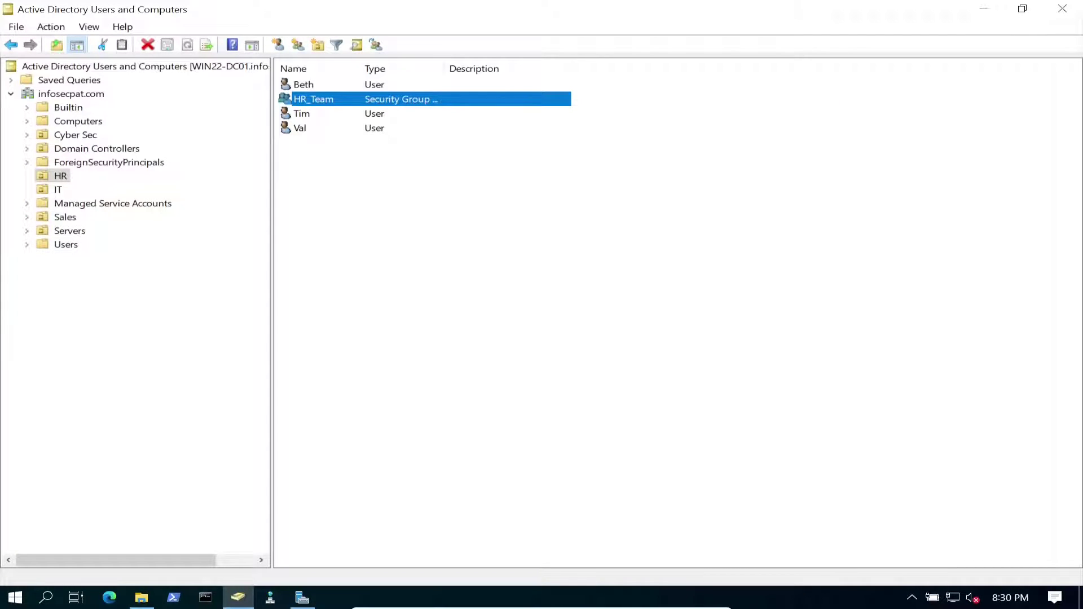
left_click(985, 8)
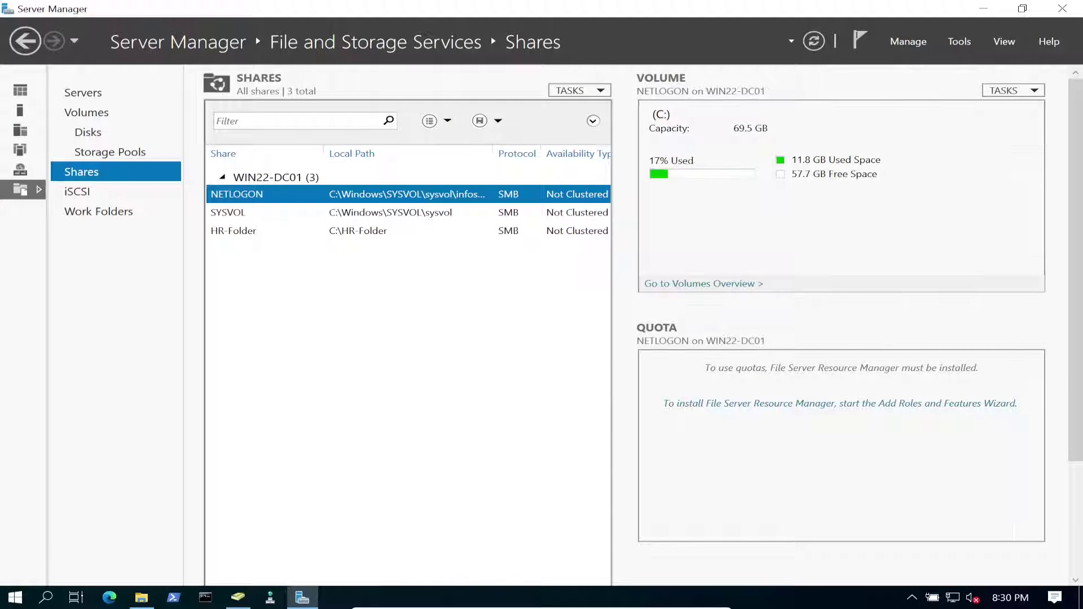
left_click(985, 8)
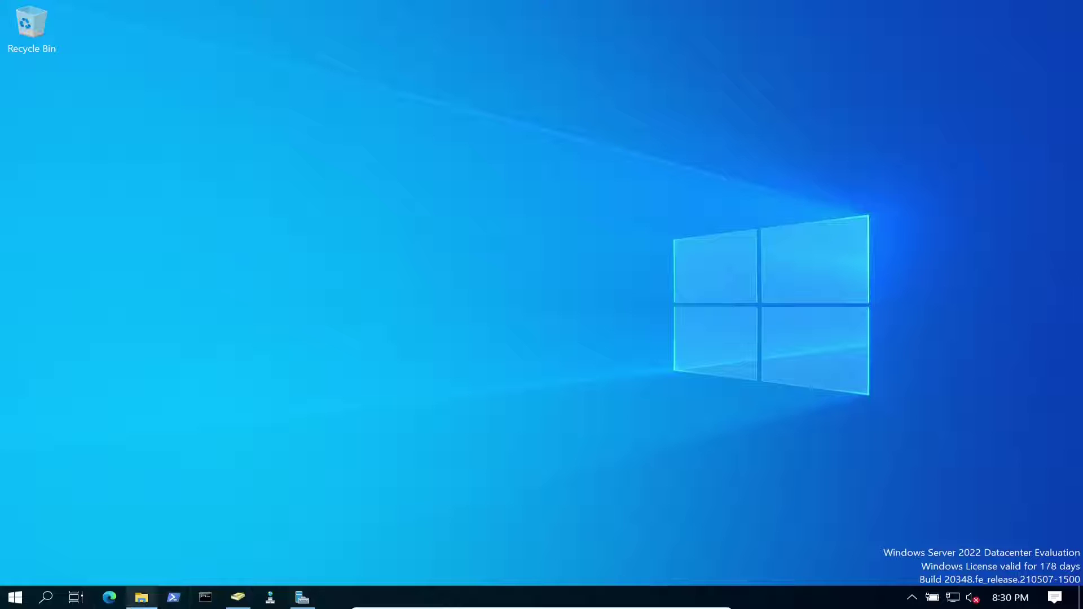
Bring back the server's File Explorer window showing Local Disk (C:).
left_click(141, 597)
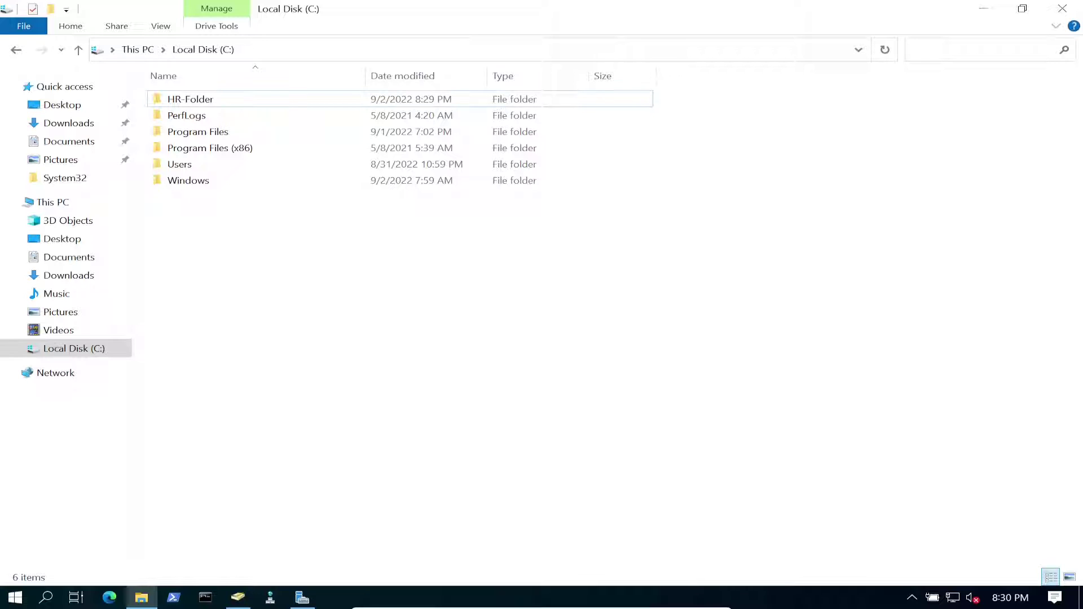
right_click(235, 256)
mouse_move(316, 267)
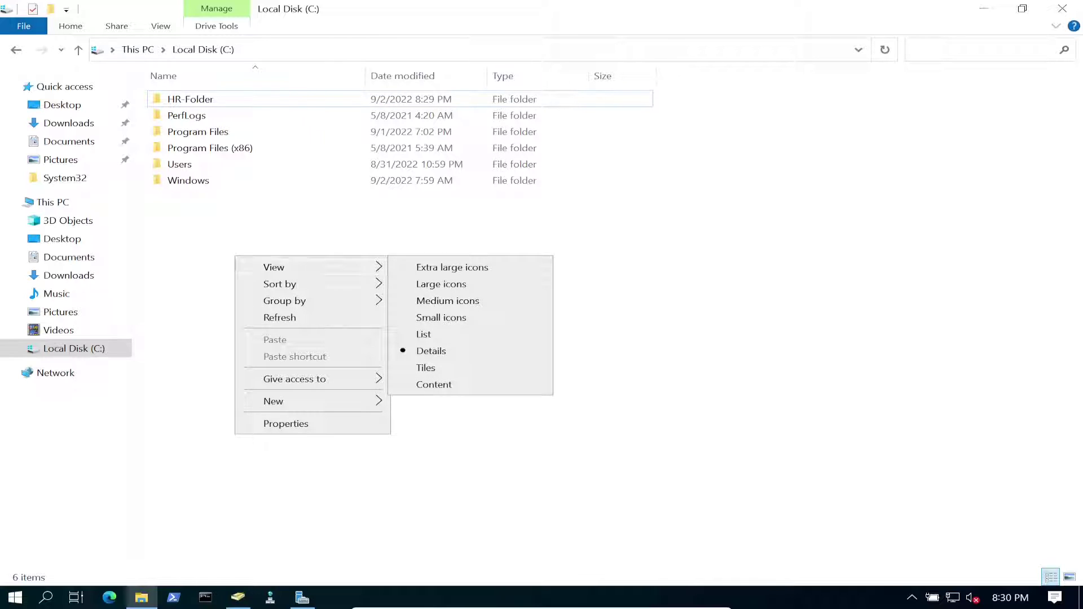
left_click(285, 424)
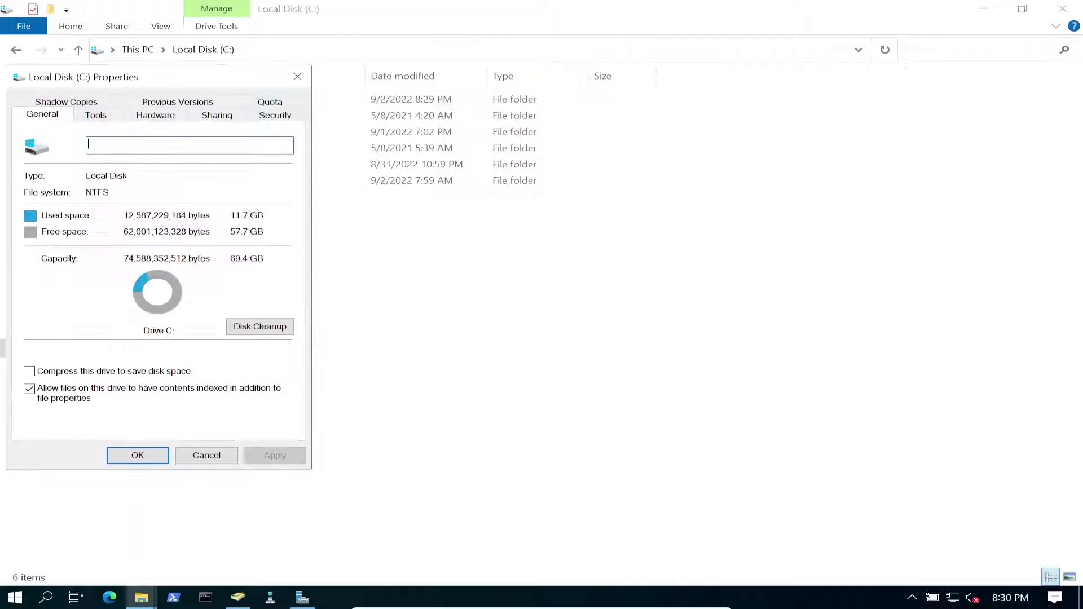
left_click(207, 455)
Create a folder named Pat-Folder in the root of Local Disk (C:).
right_click(280, 329)
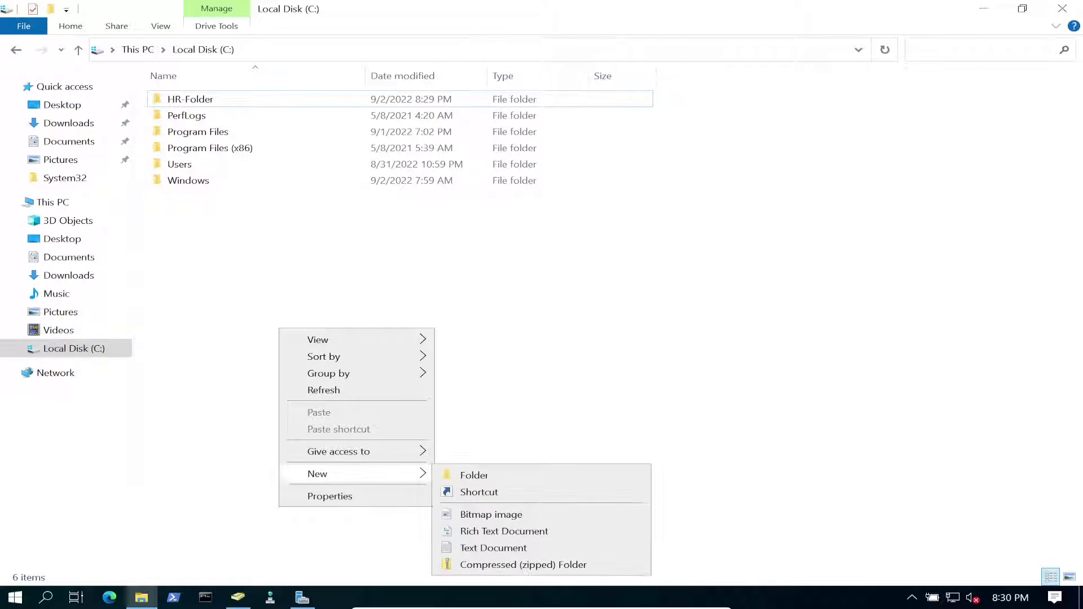
mouse_move(338, 474)
left_click(474, 475)
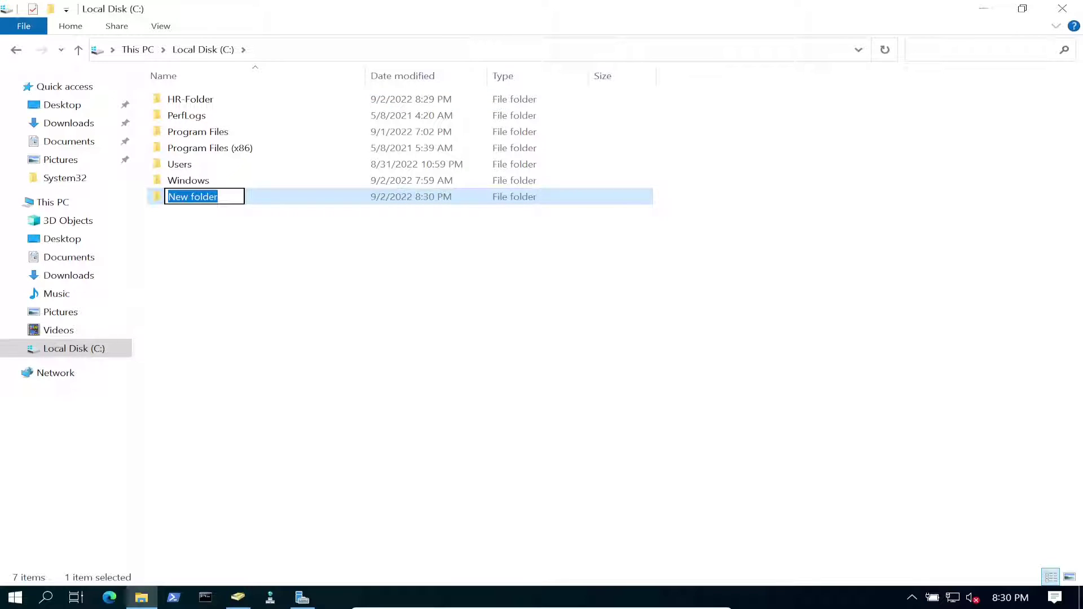
type("P")
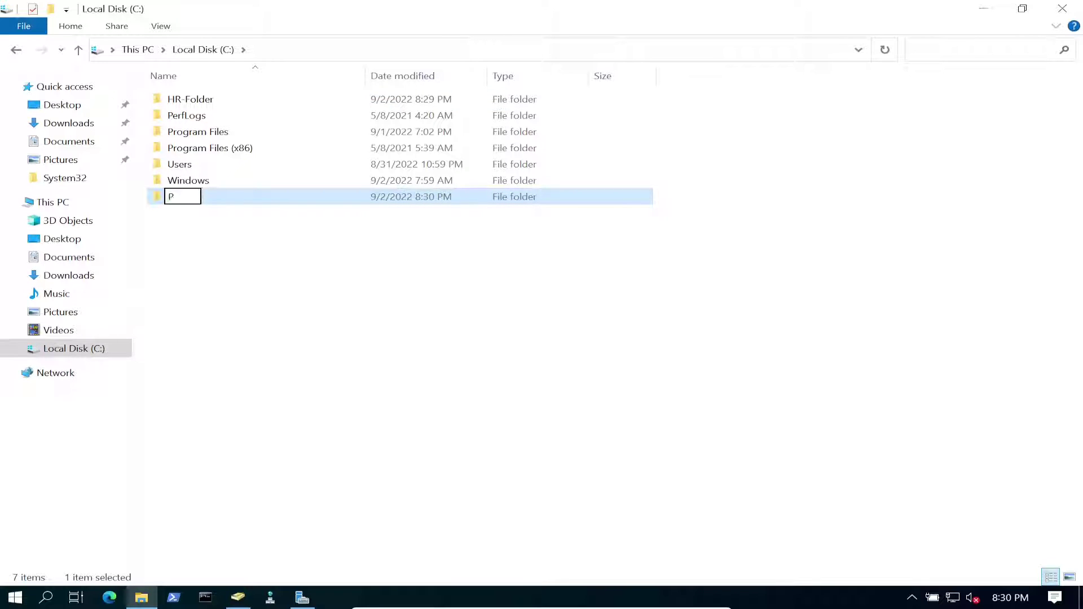
type("at-Folder")
key("BackSpace")
key("BackSpace")
key("BackSpace")
type("der")
key("Return")
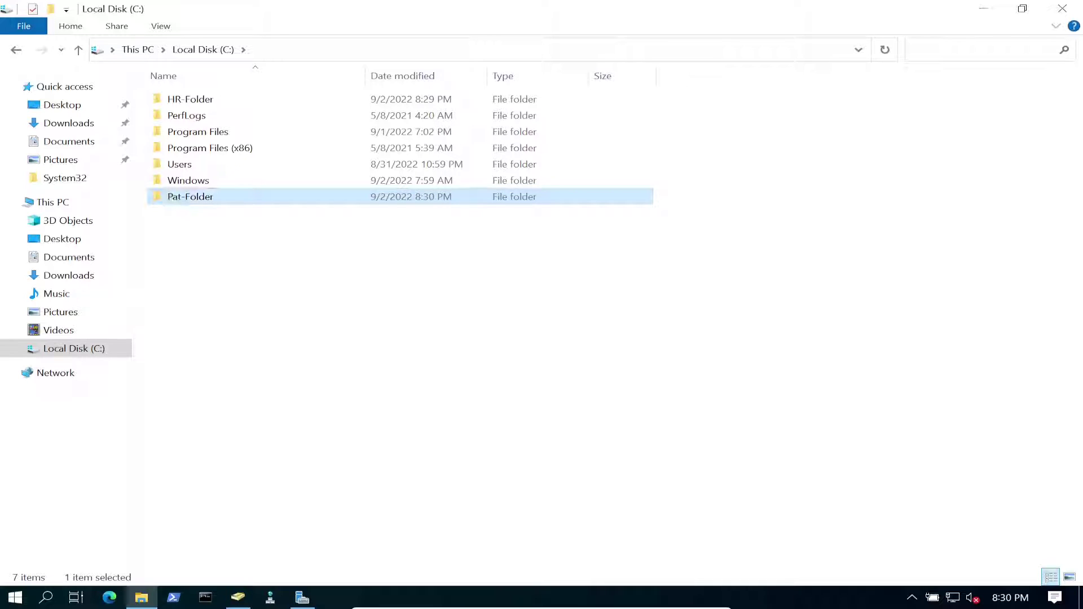
Share Pat-Folder through Advanced Sharing under the share name Pat-Folder, with Read permission for Everyone.
right_click(243, 195)
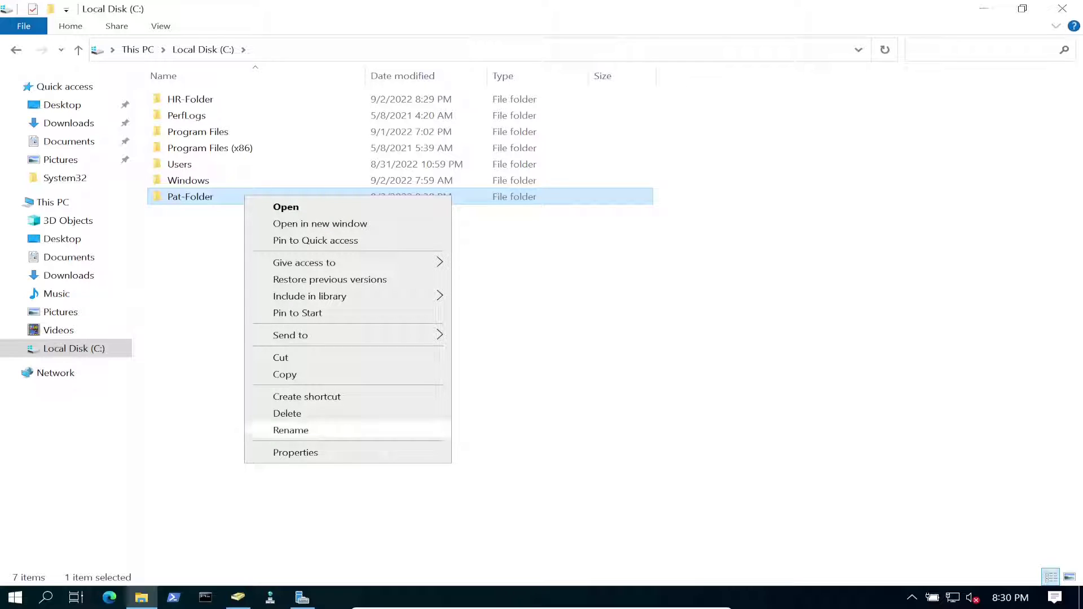
left_click(293, 451)
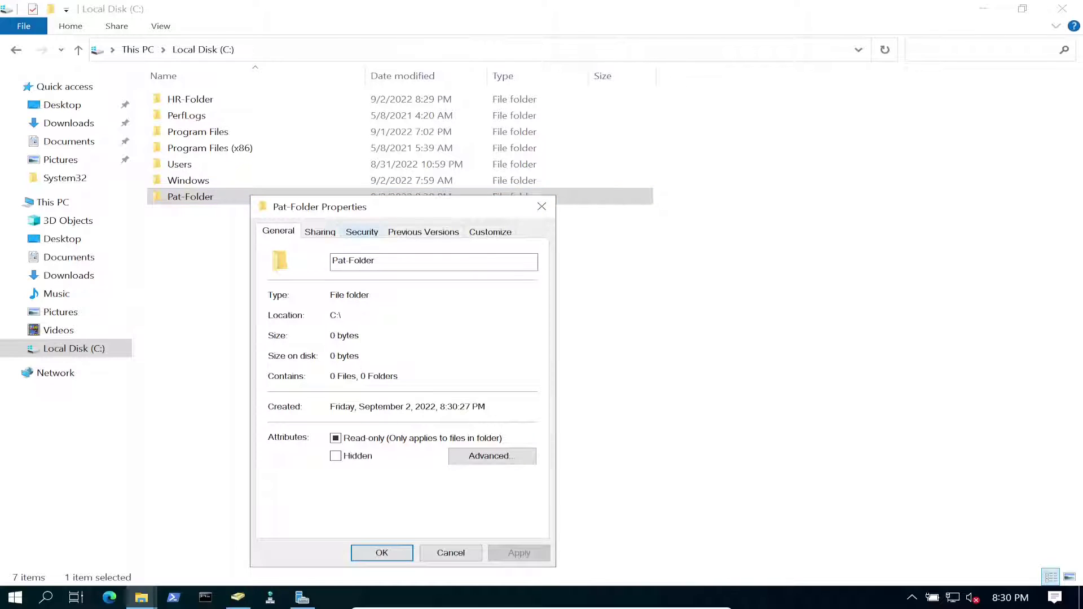
left_click(320, 232)
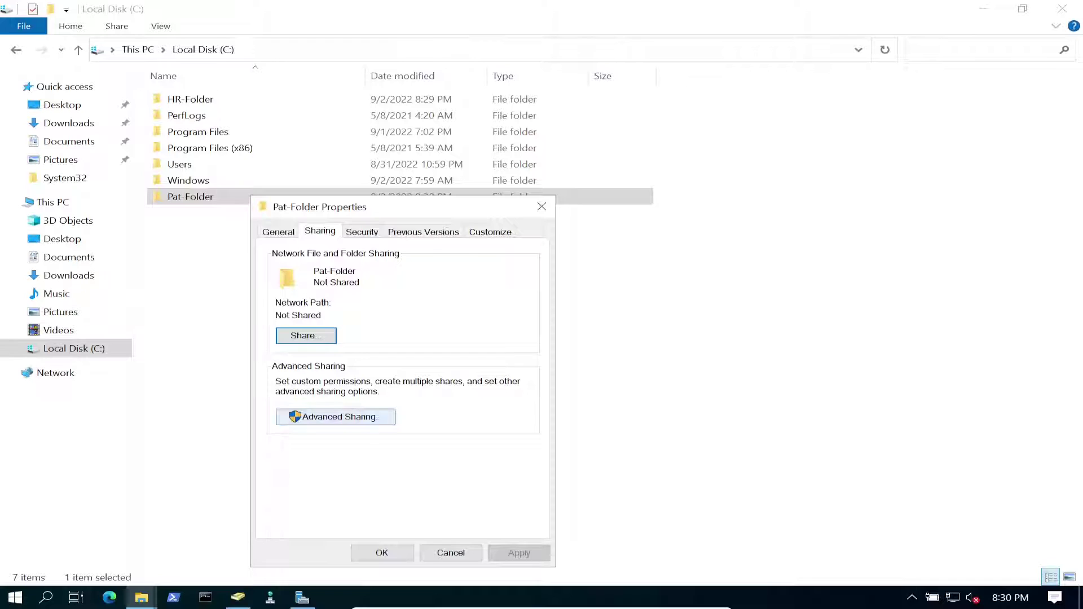
left_click(336, 416)
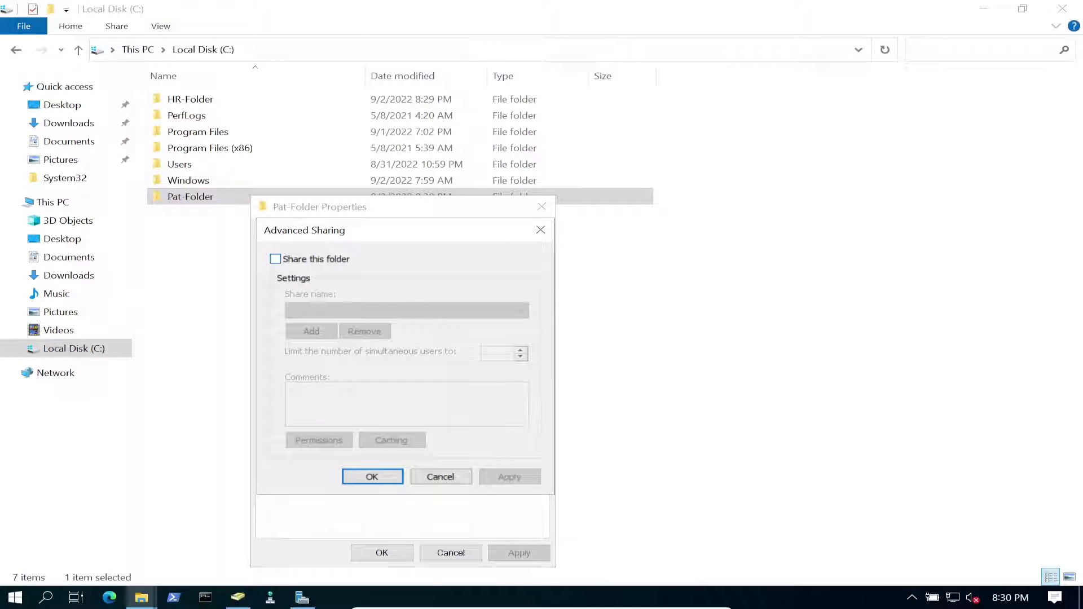
left_click(275, 259)
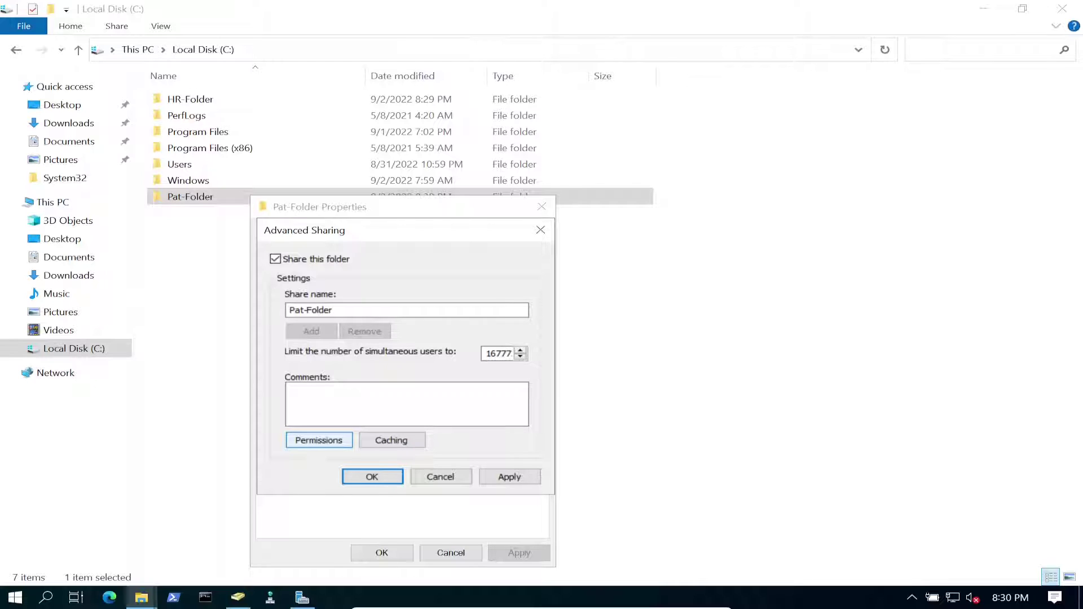
left_click(319, 440)
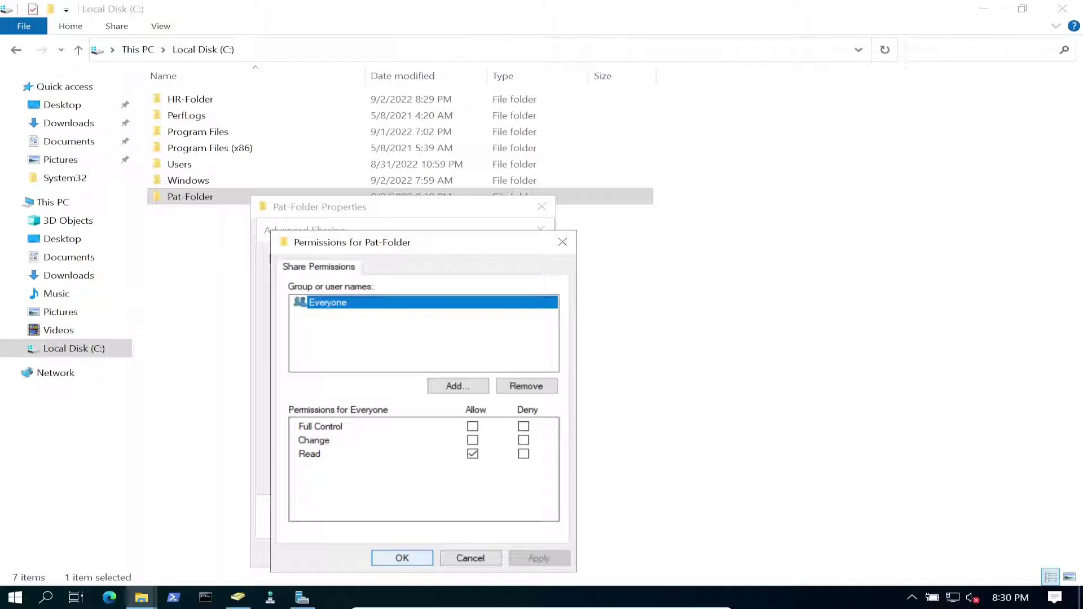
left_click(402, 558)
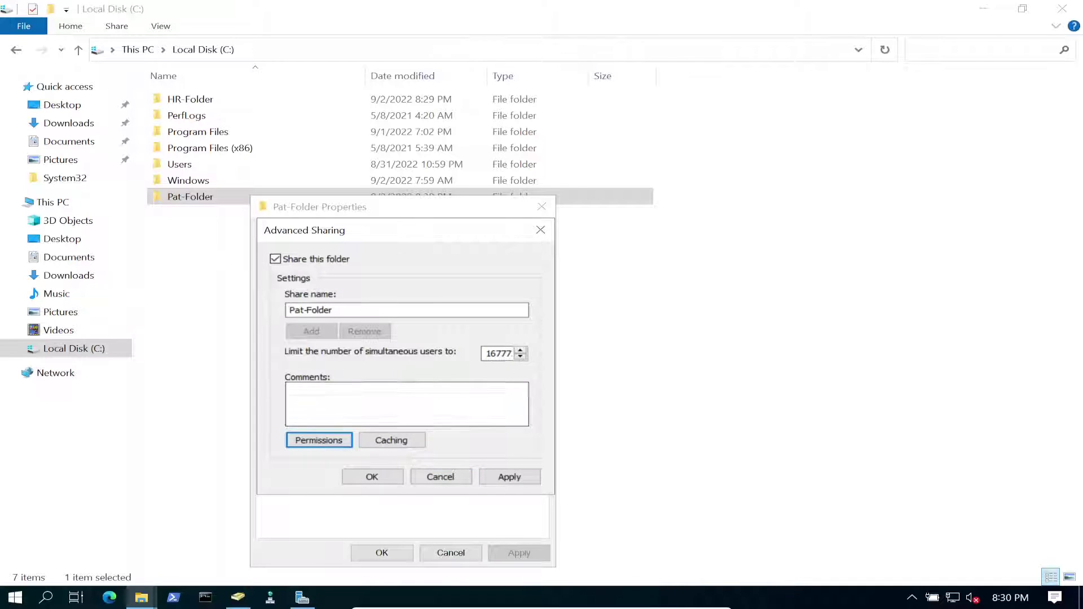
left_click(510, 477)
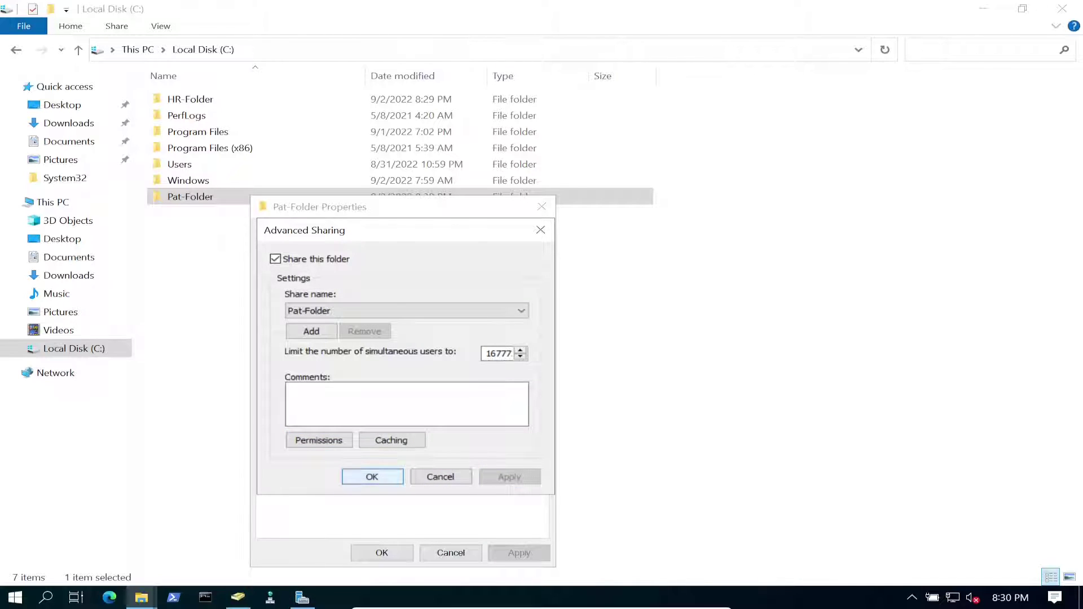
key("Return")
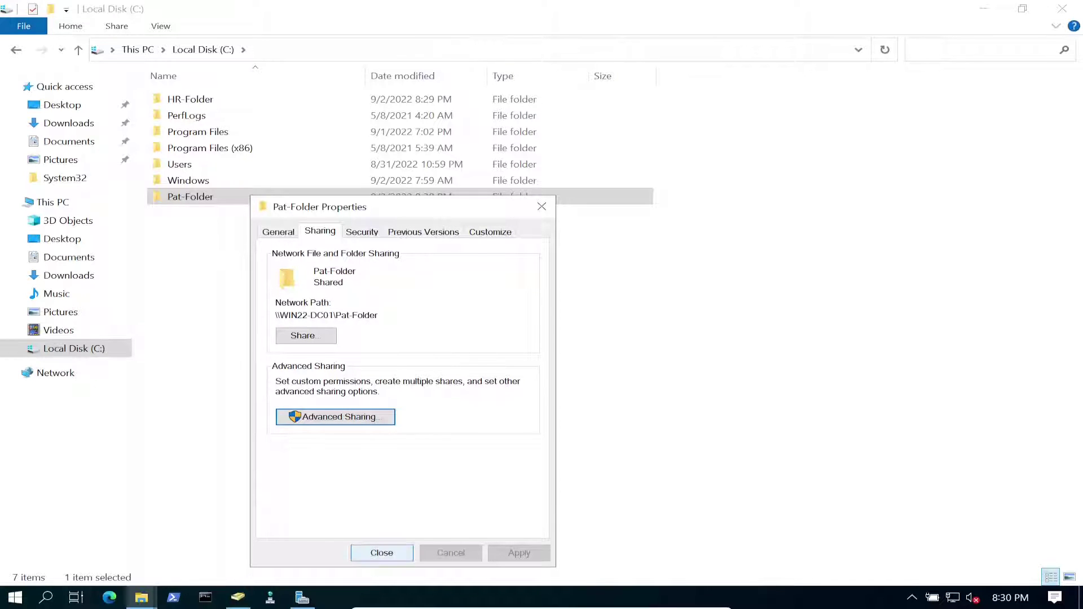
Inspect the Users group's security permissions on Pat-Folder.
key("ctrl+Tab")
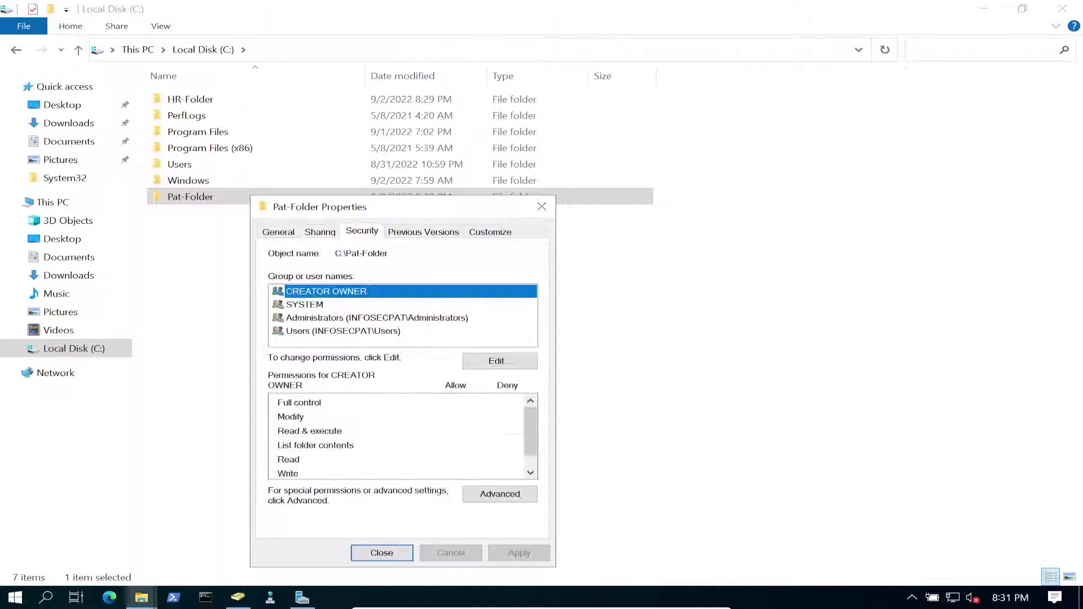
left_click(343, 332)
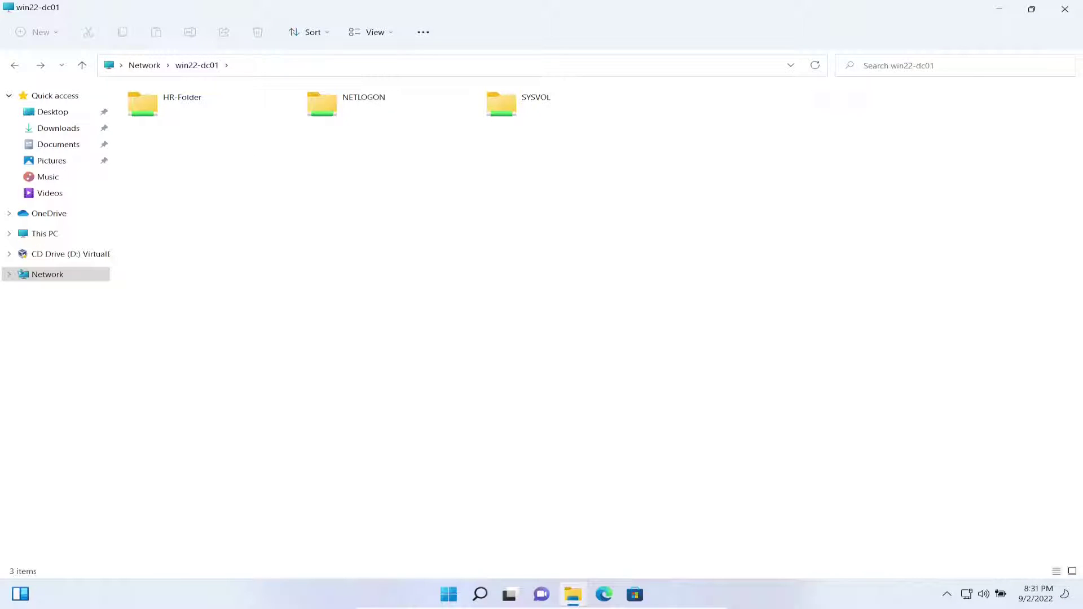
On the Windows 11 client, refresh the list of shares on win22-dc01 and open the Pat-Folder share.
right_click(523, 287)
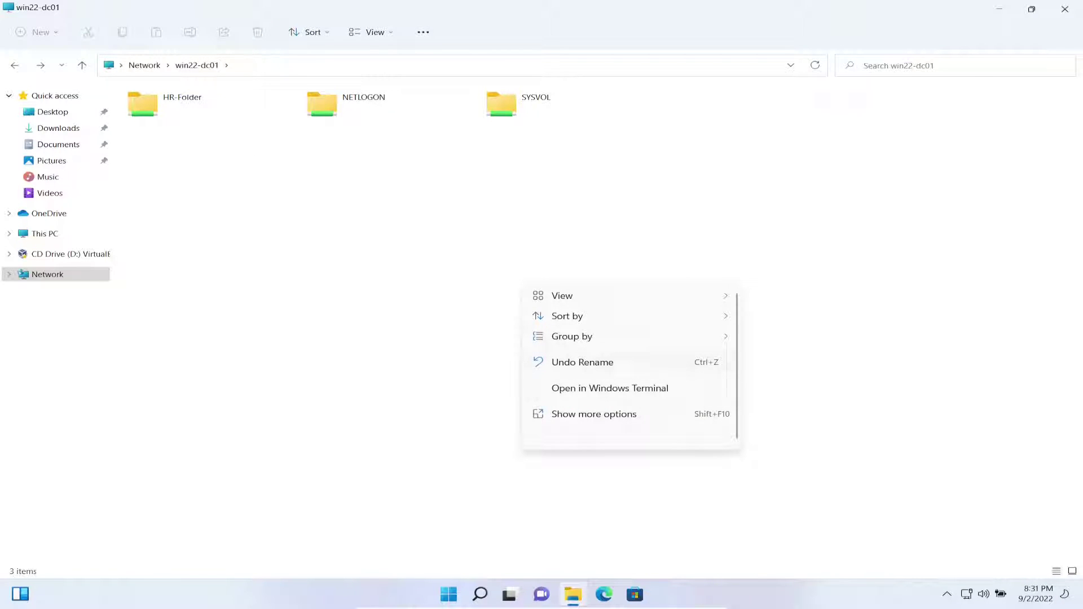
left_click(569, 416)
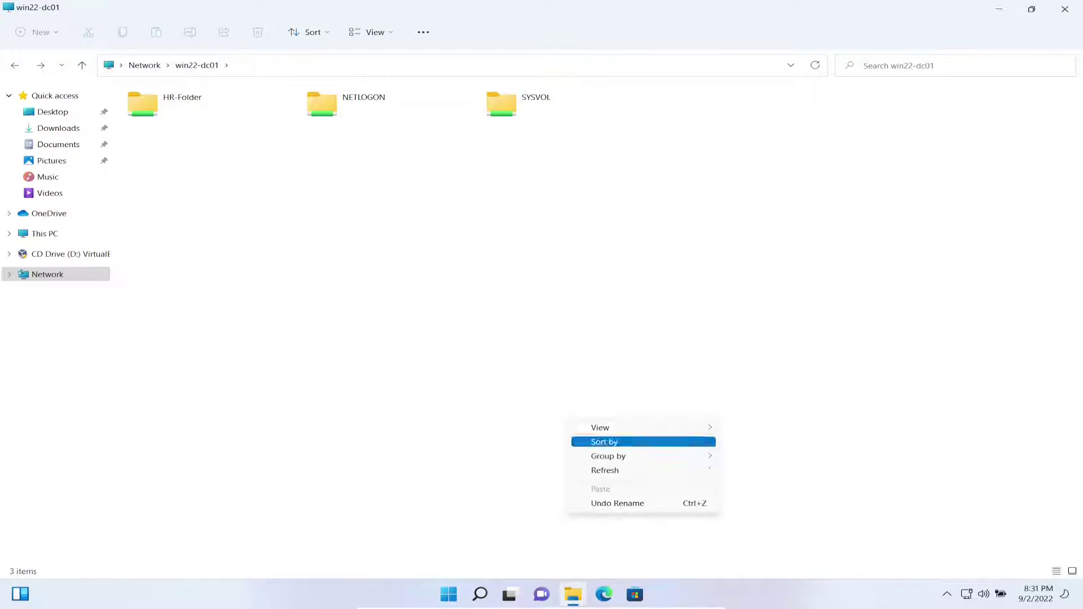
left_click(605, 470)
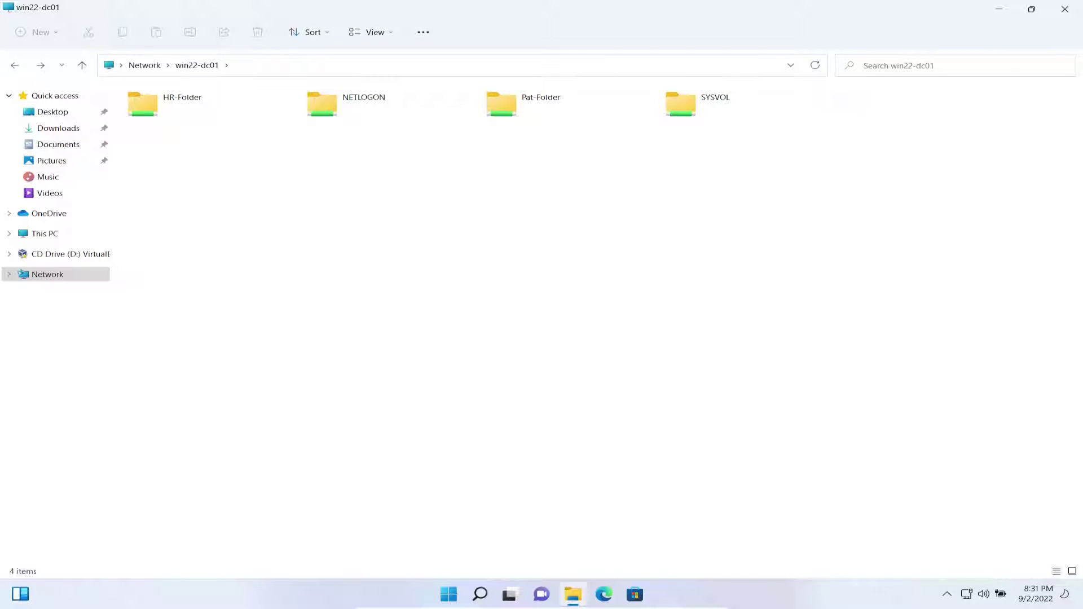
double_click(539, 103)
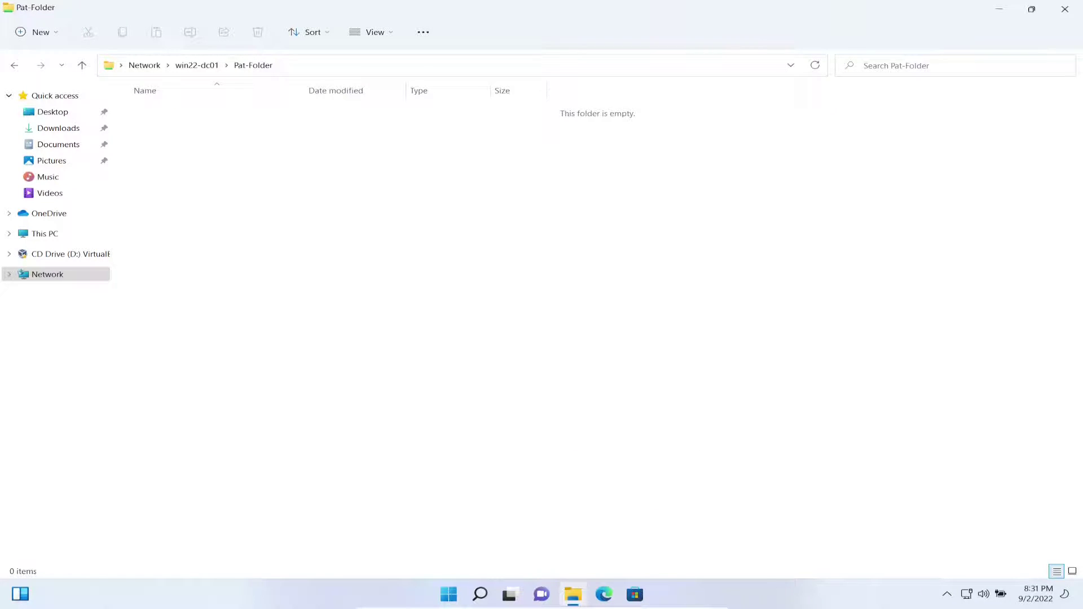
Try to create a text document in the Pat-Folder share from the client.
right_click(402, 220)
mouse_move(497, 318)
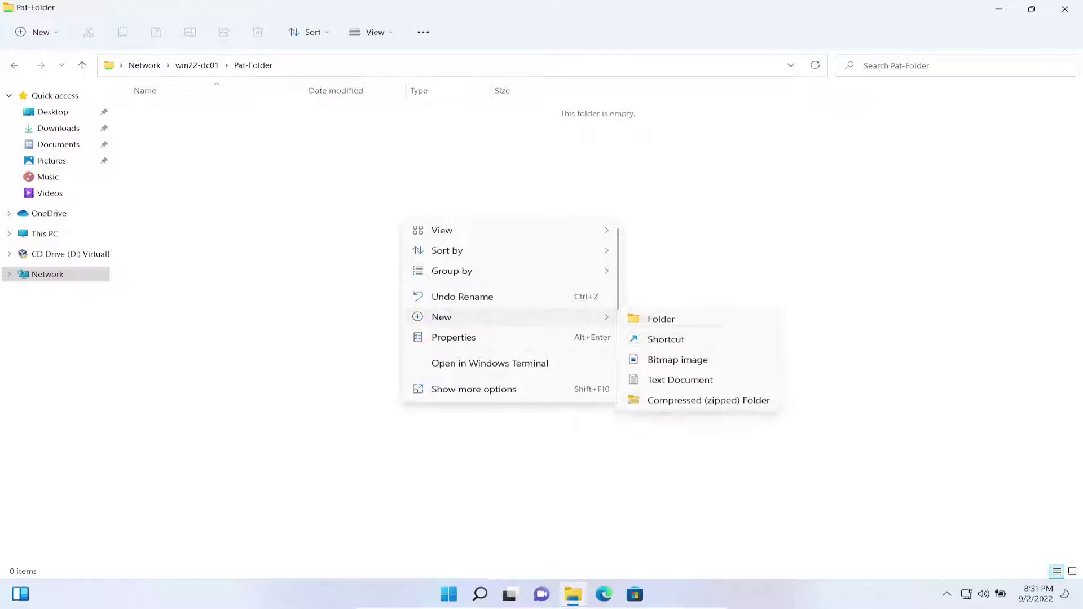
left_click(681, 380)
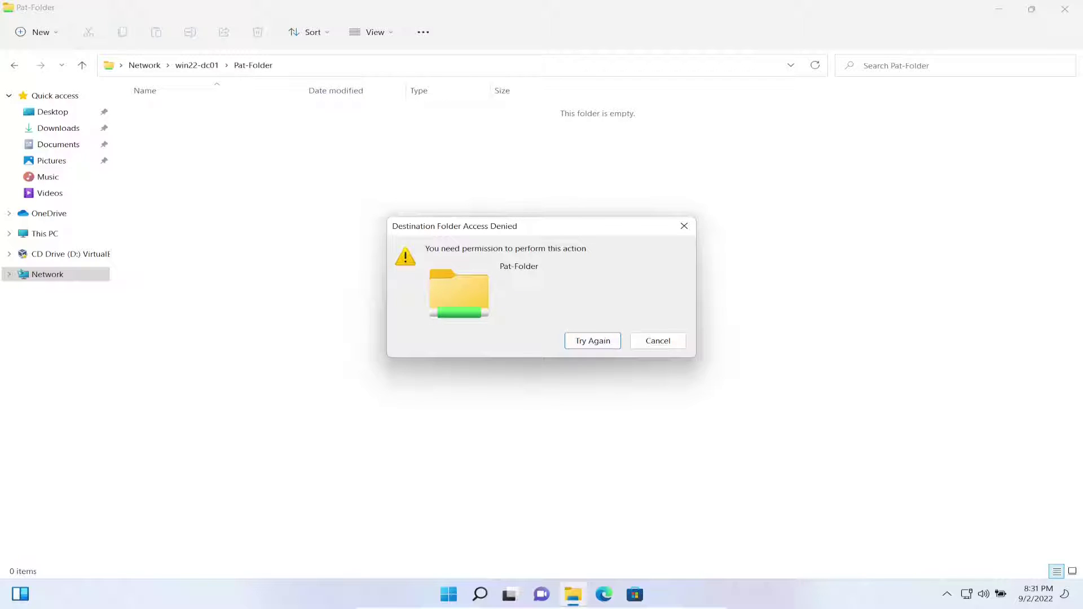
left_click(658, 341)
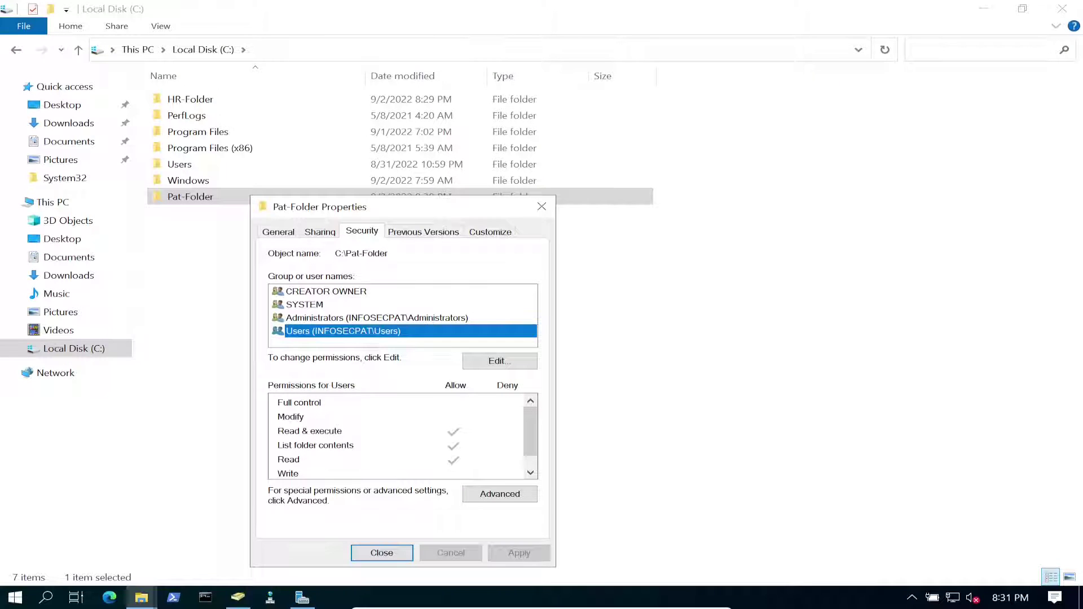
On the server, close the Pat-Folder properties and display the list of shares in a maximized Computer Management window.
left_click(382, 553)
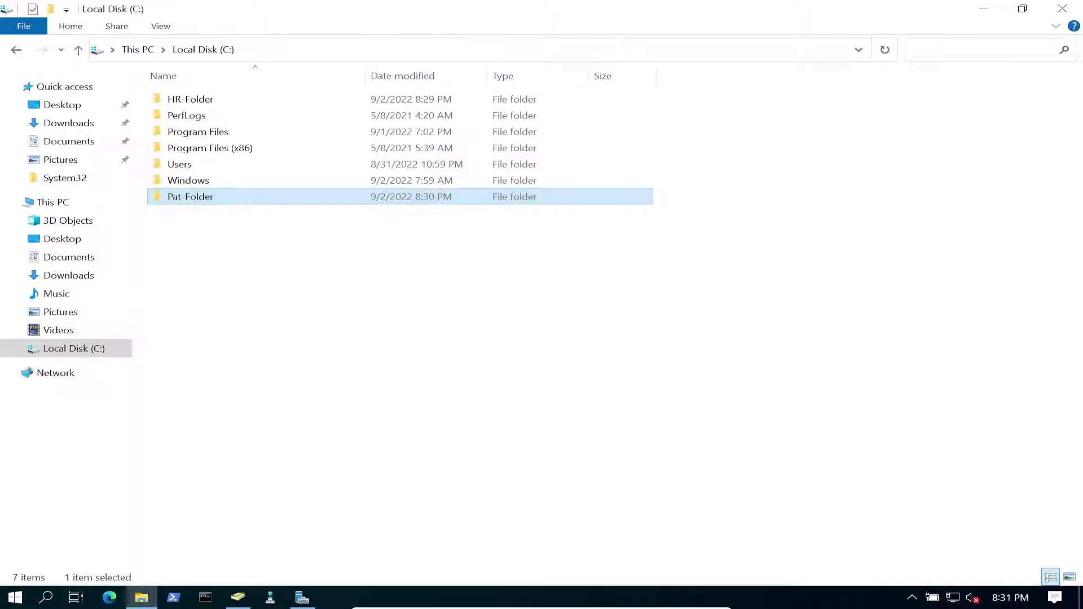
left_click(984, 8)
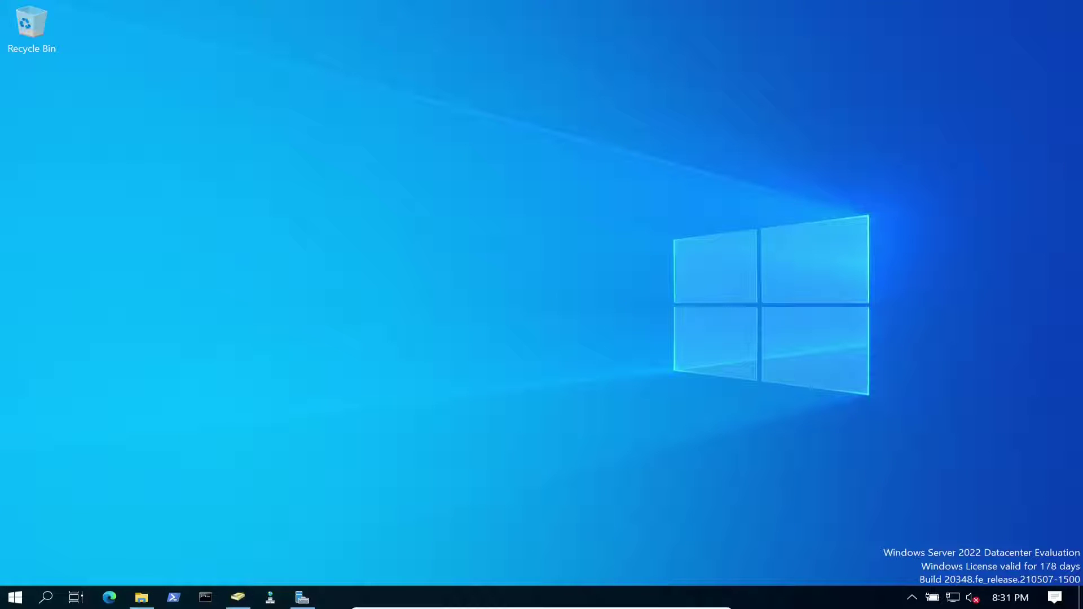
key("super+x")
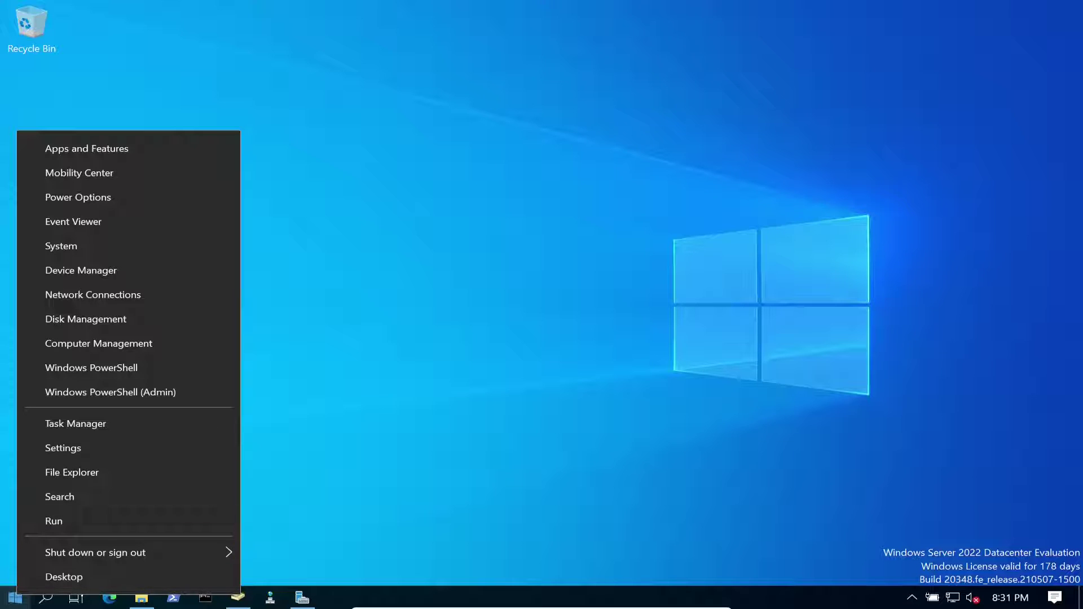
left_click(99, 344)
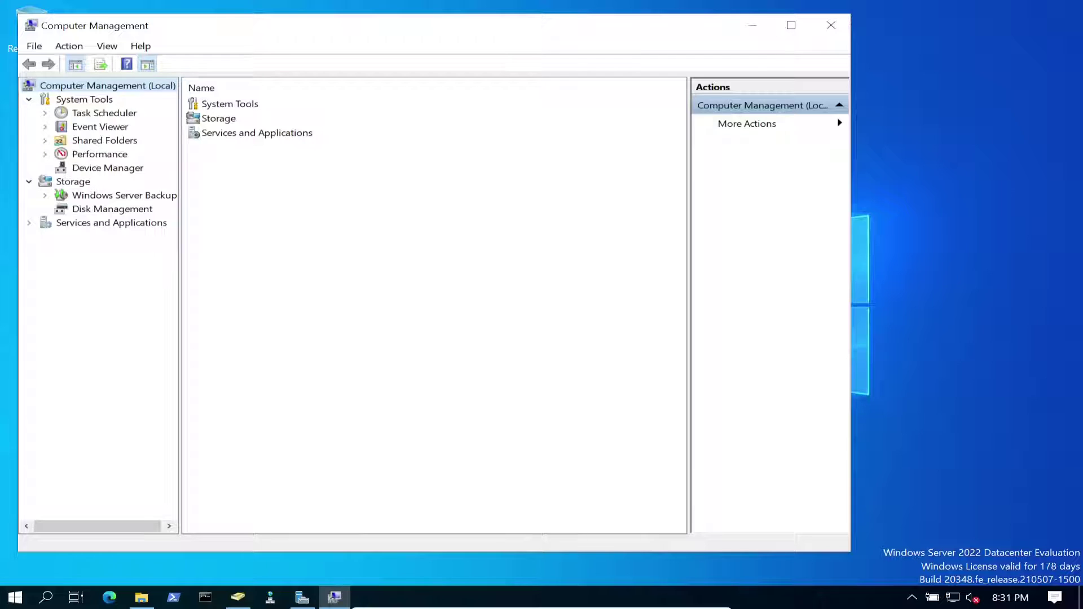
key("super+Up")
left_click(87, 121)
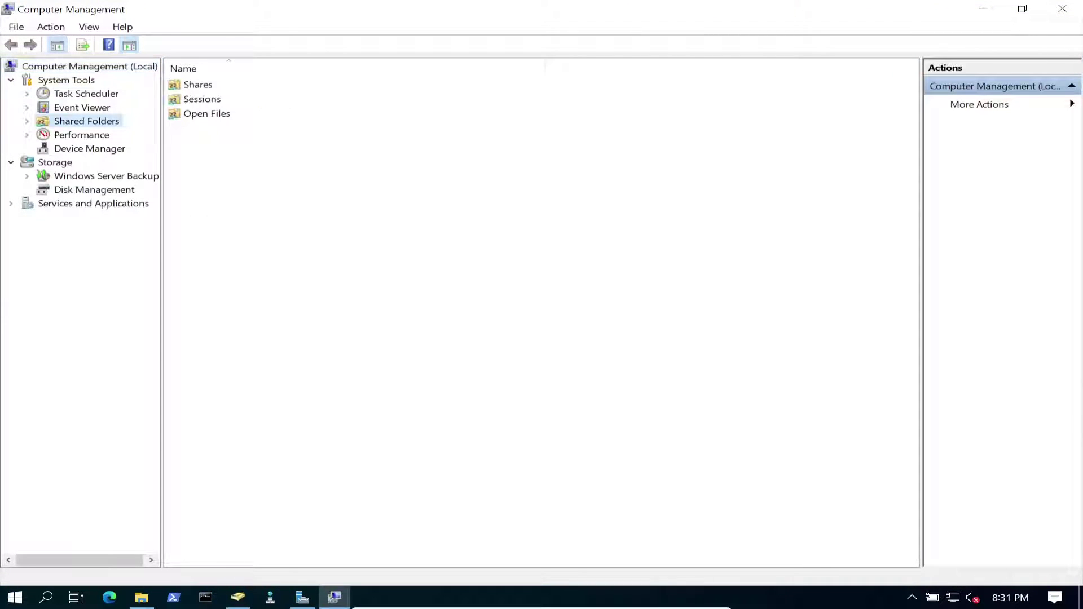
double_click(198, 85)
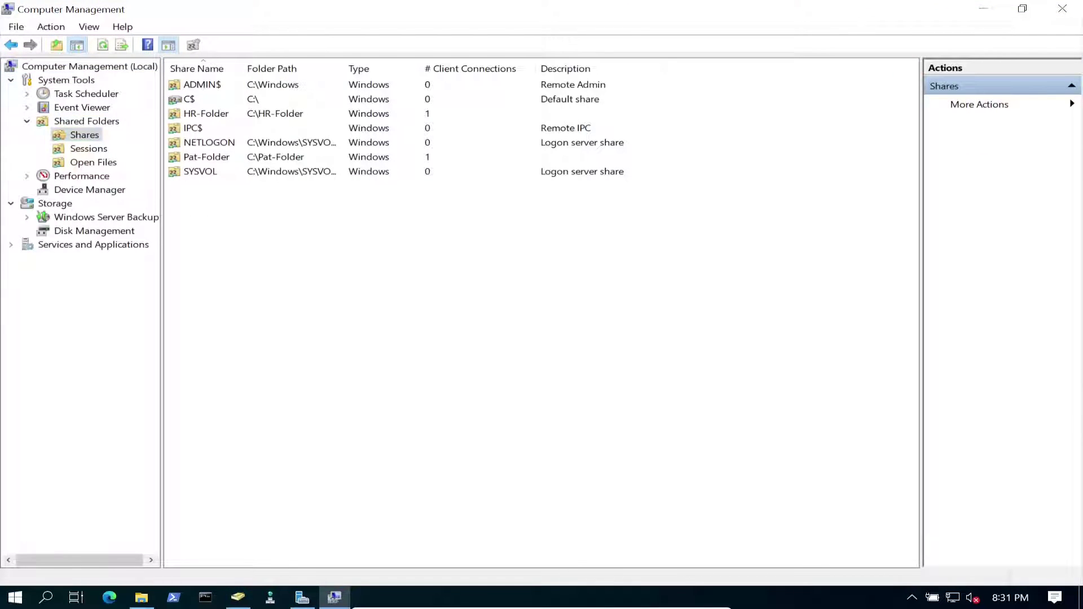
Start a new share on the server and make a new folder C:\TOOLS as its folder path.
right_click(230, 267)
left_click(249, 278)
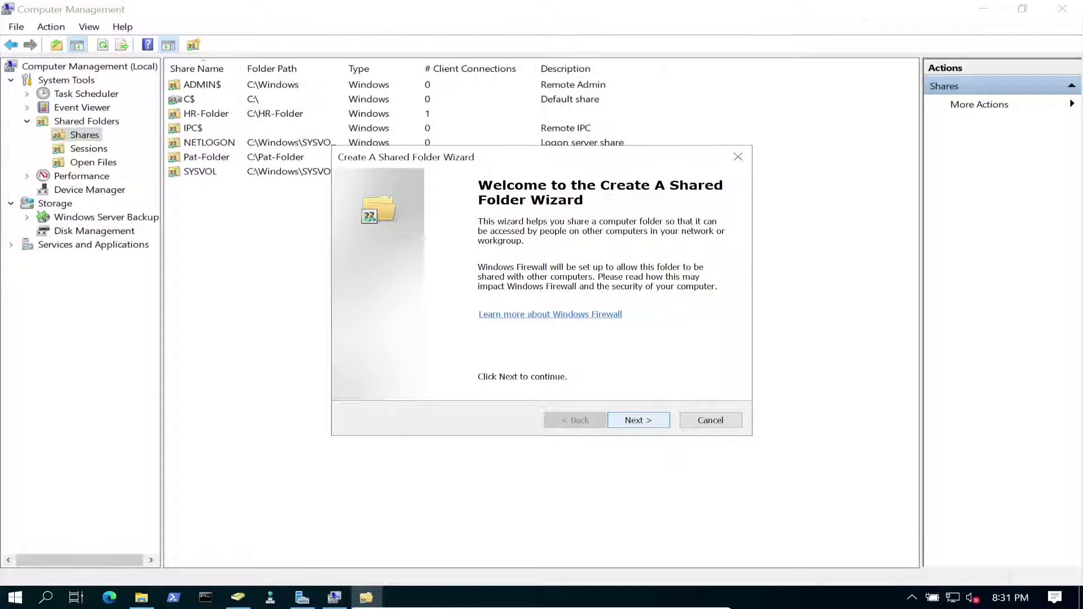
left_click(638, 420)
left_click(702, 303)
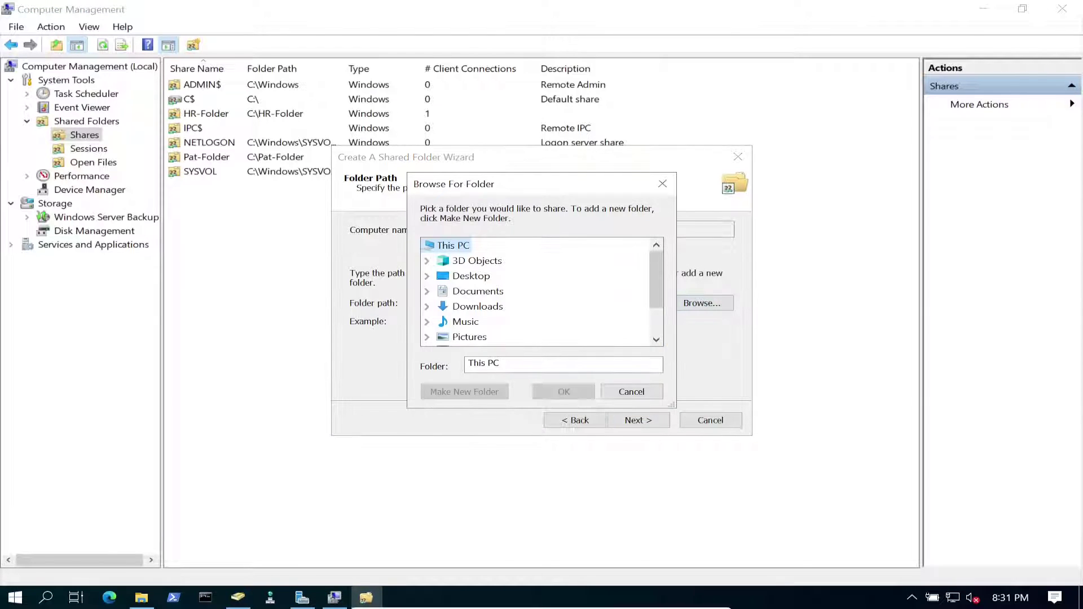
scroll(477, 306, "down", 1)
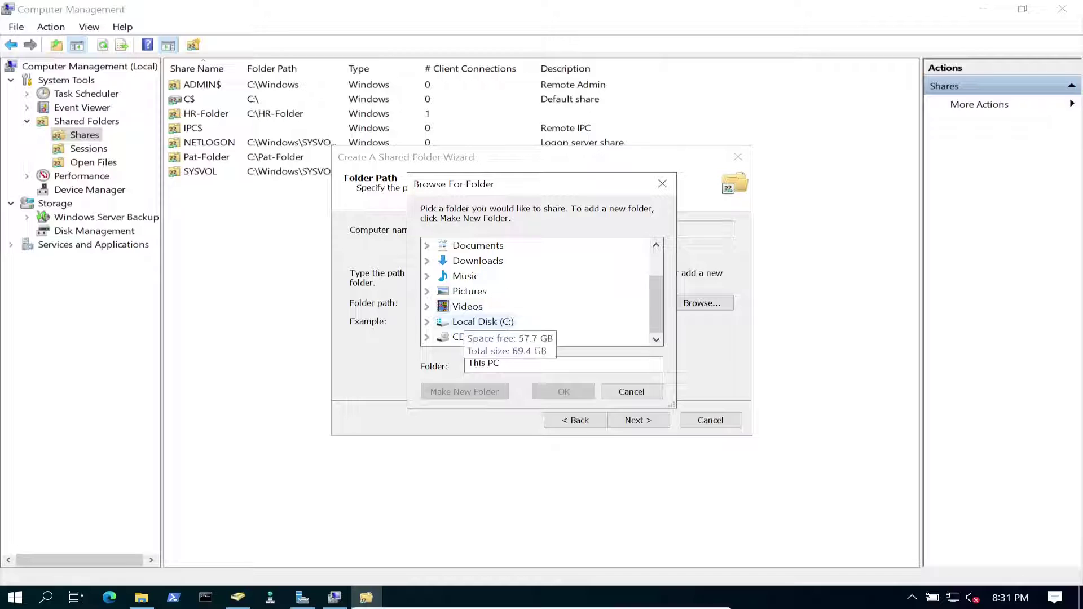
double_click(483, 322)
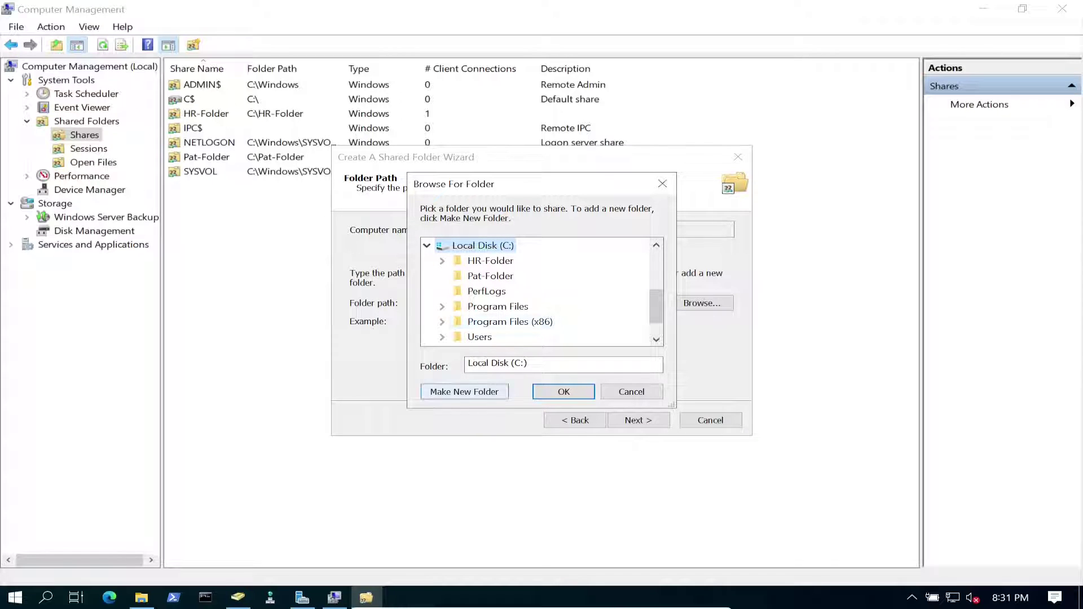
left_click(465, 392)
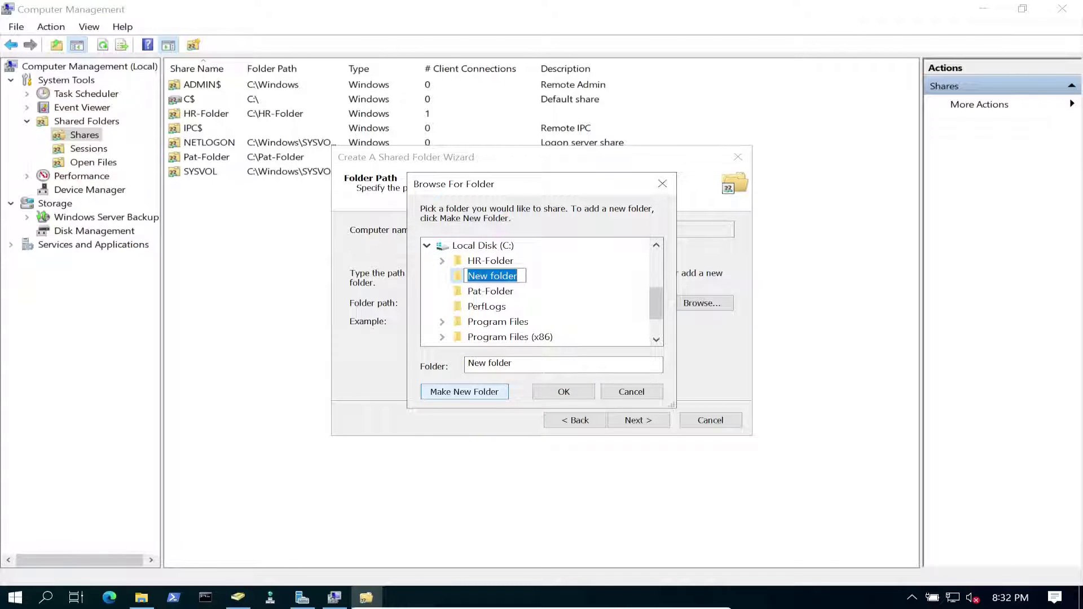
type("TOOLS")
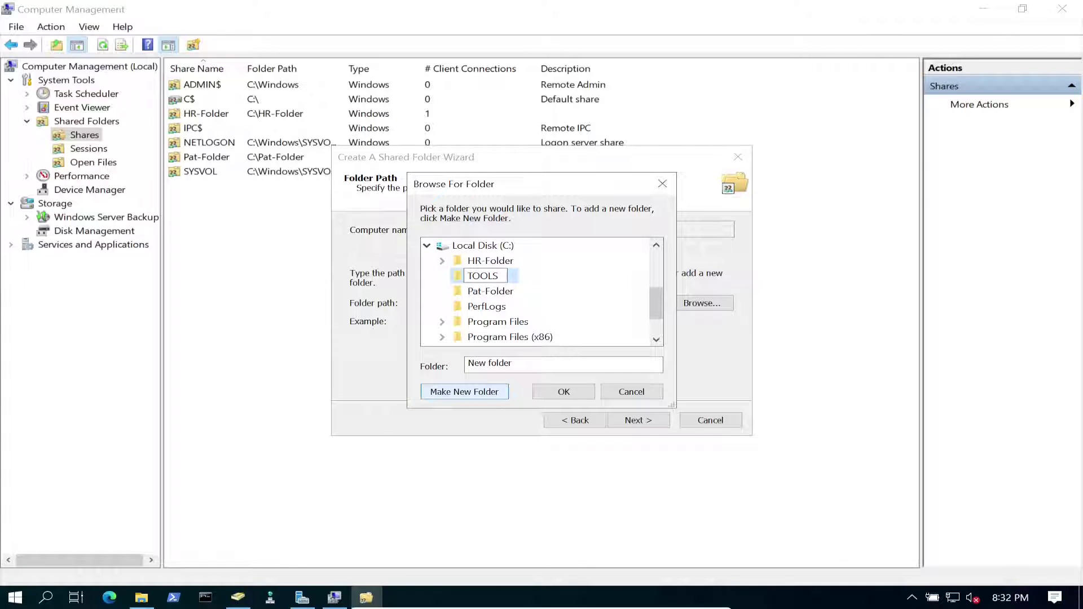
key("Return")
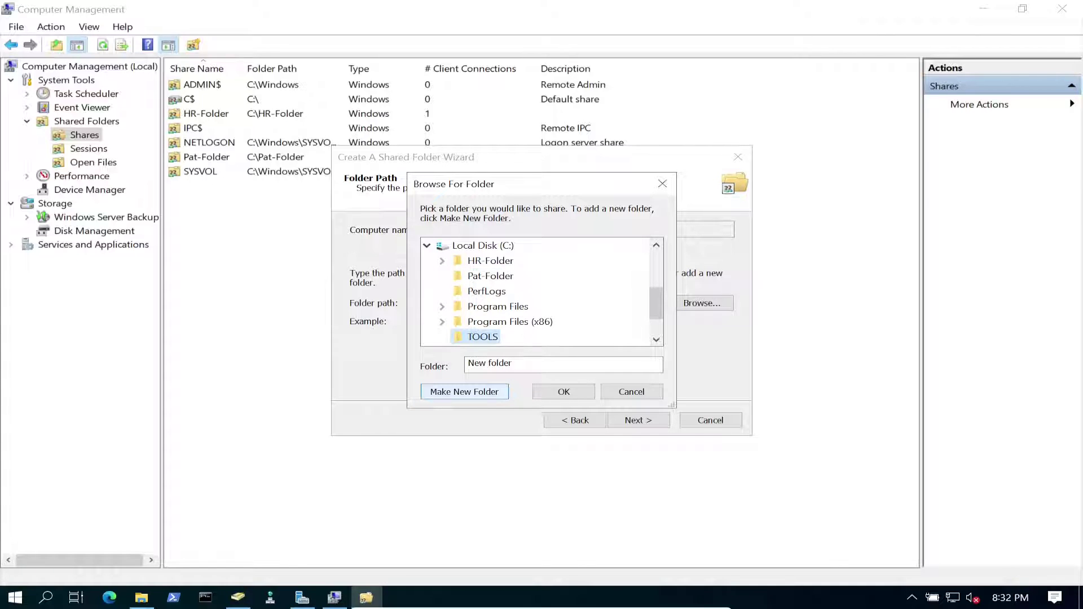
left_click(564, 391)
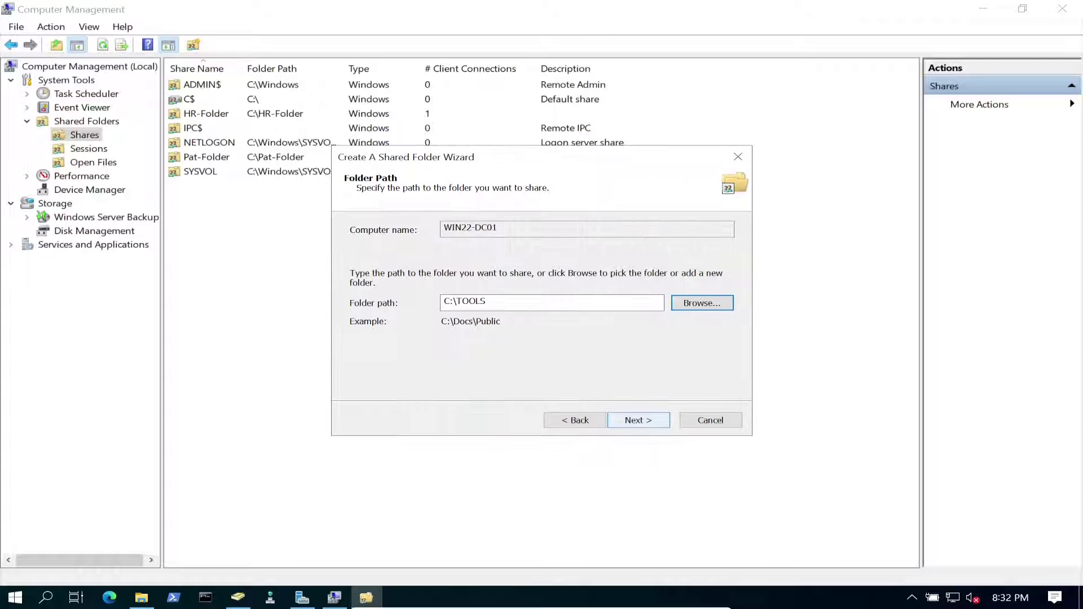
left_click(638, 420)
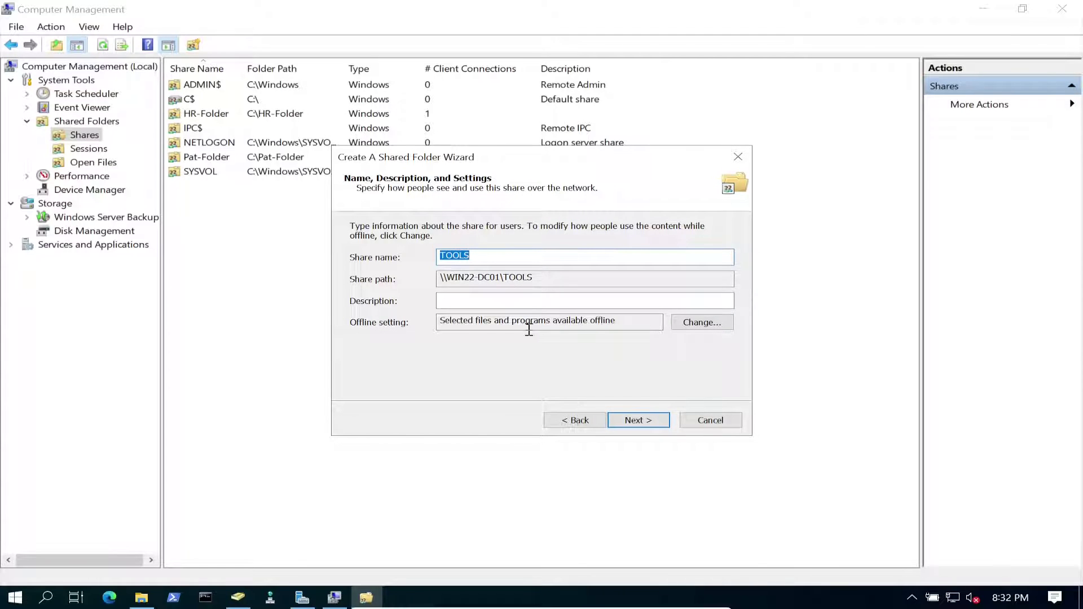
Keep TOOLS as the share name and choose customized permissions, displaying the share permissions for Everyone.
left_click(638, 420)
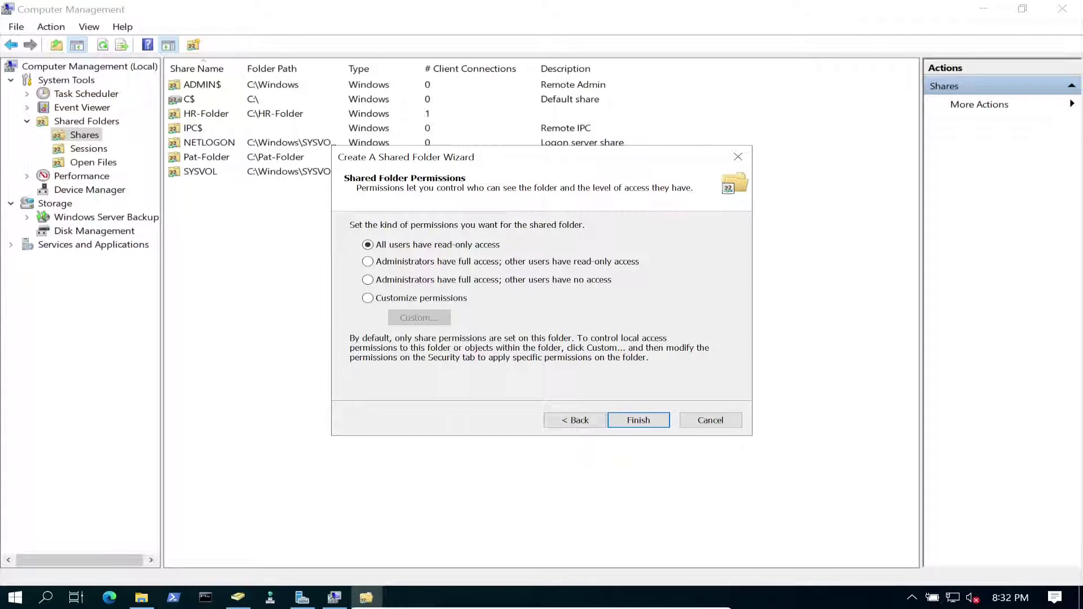
left_click(416, 298)
left_click(419, 318)
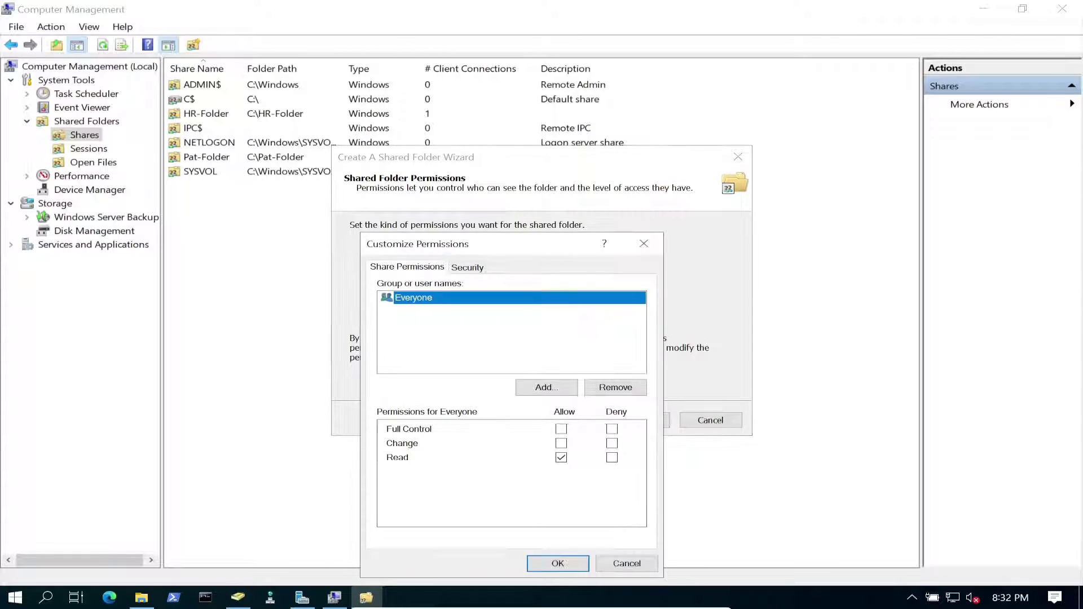
left_click_drag(516, 244, 478, 206)
left_click(430, 228)
left_click(369, 229)
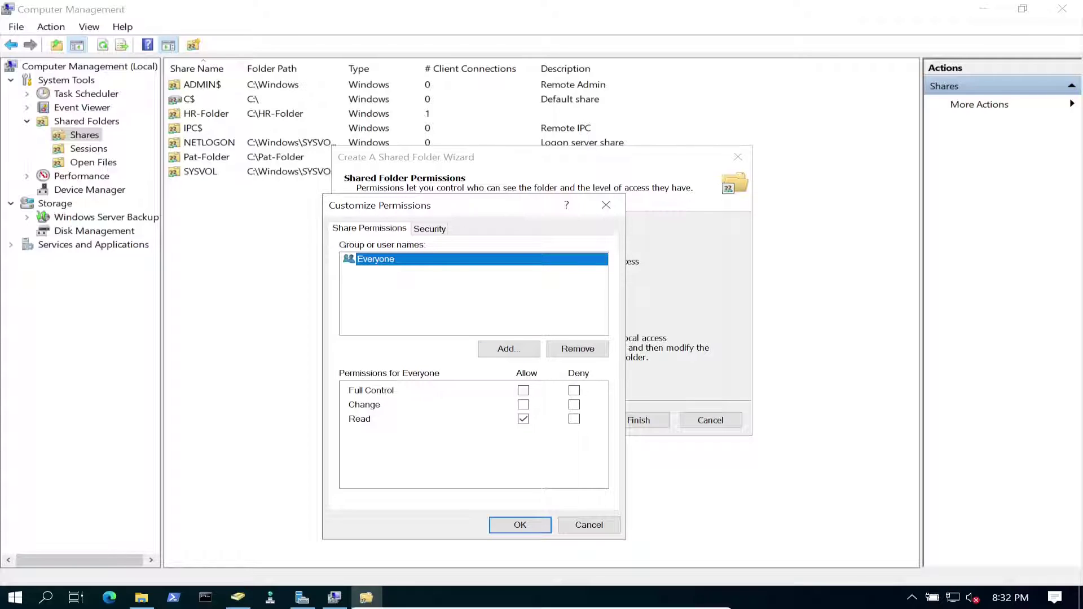
In the advanced security settings of C:\TOOLS, disable inheritance and convert the inherited entries into explicit permissions.
key("ctrl+Tab")
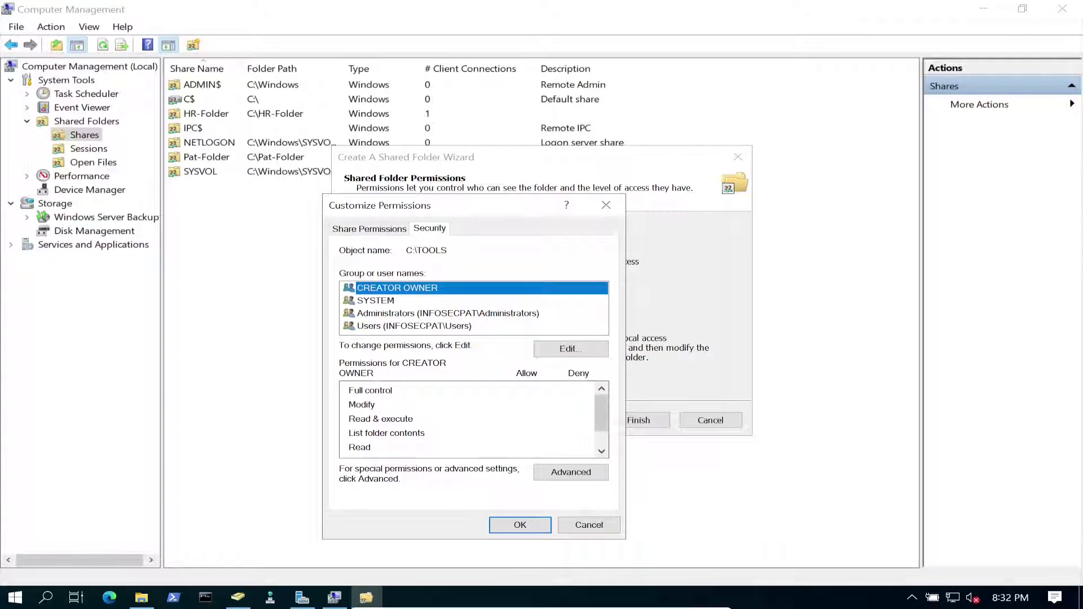
left_click(571, 472)
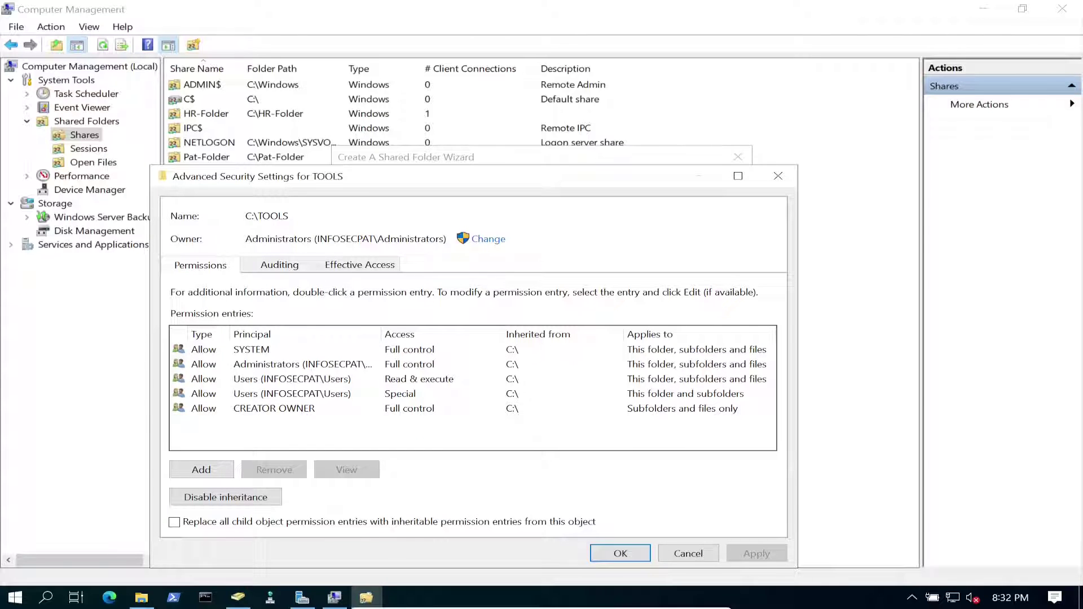
left_click(226, 497)
left_click(550, 292)
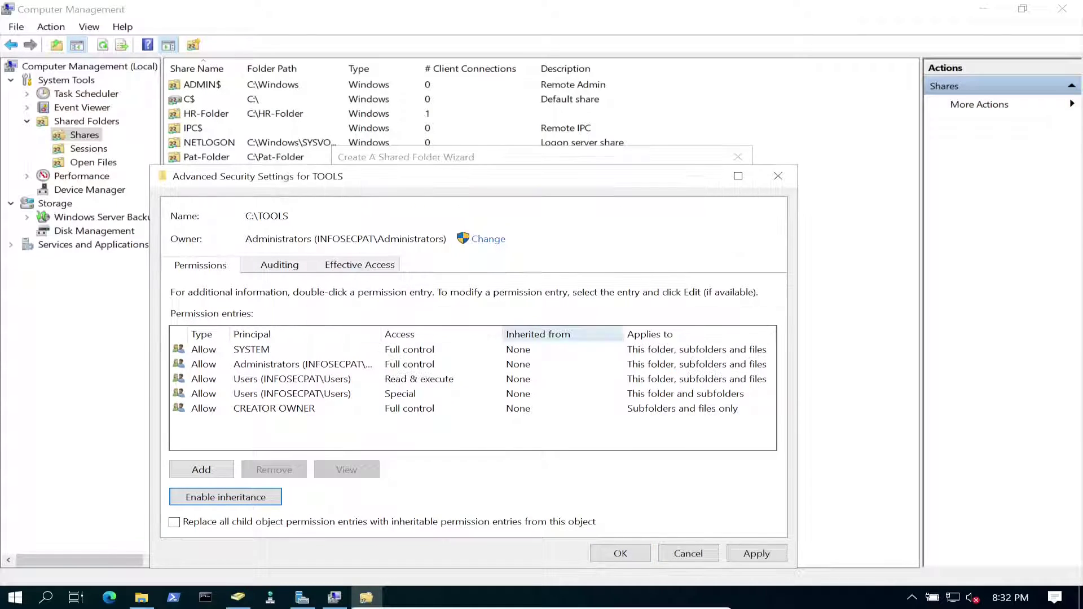
Remove both Users permission entries from the TOOLS folder.
left_click(292, 378)
left_click(274, 469)
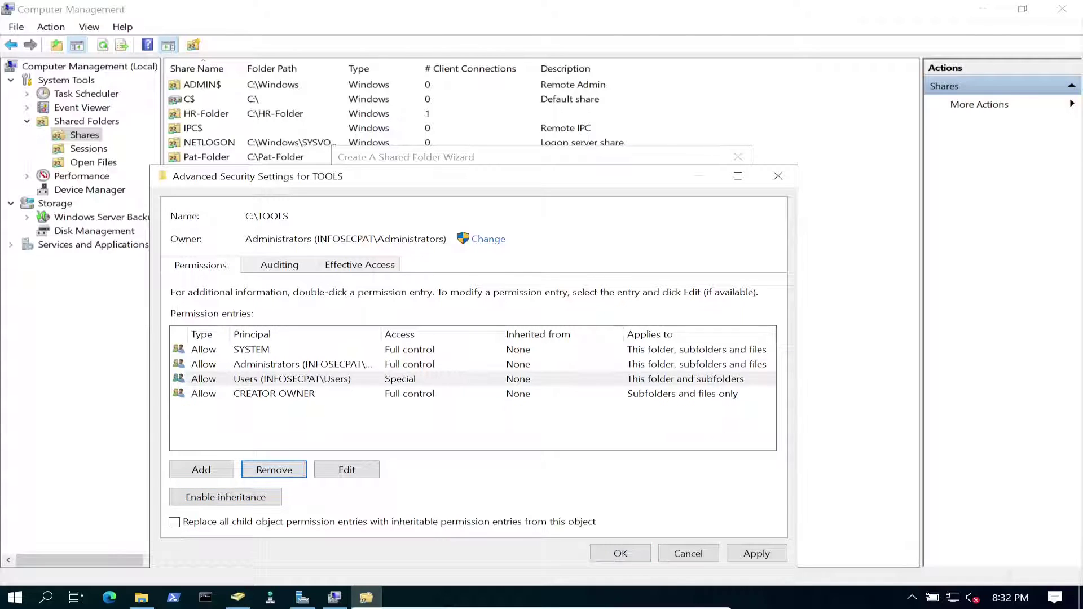
left_click(292, 378)
left_click(274, 470)
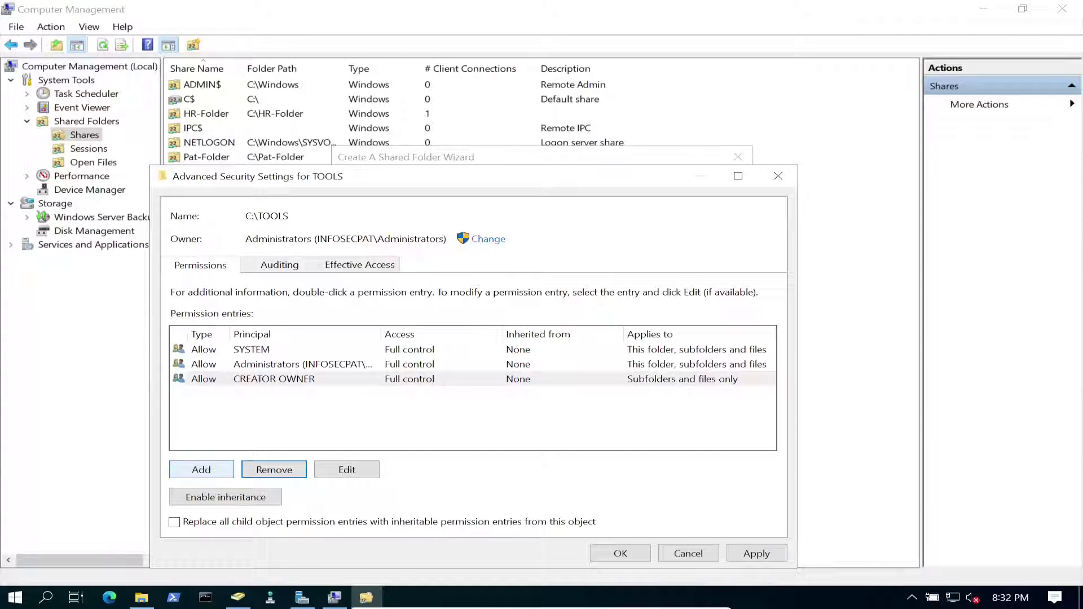
Add a permission entry for TOOLS with the individual domain user as its principal.
left_click(201, 470)
left_click(203, 171)
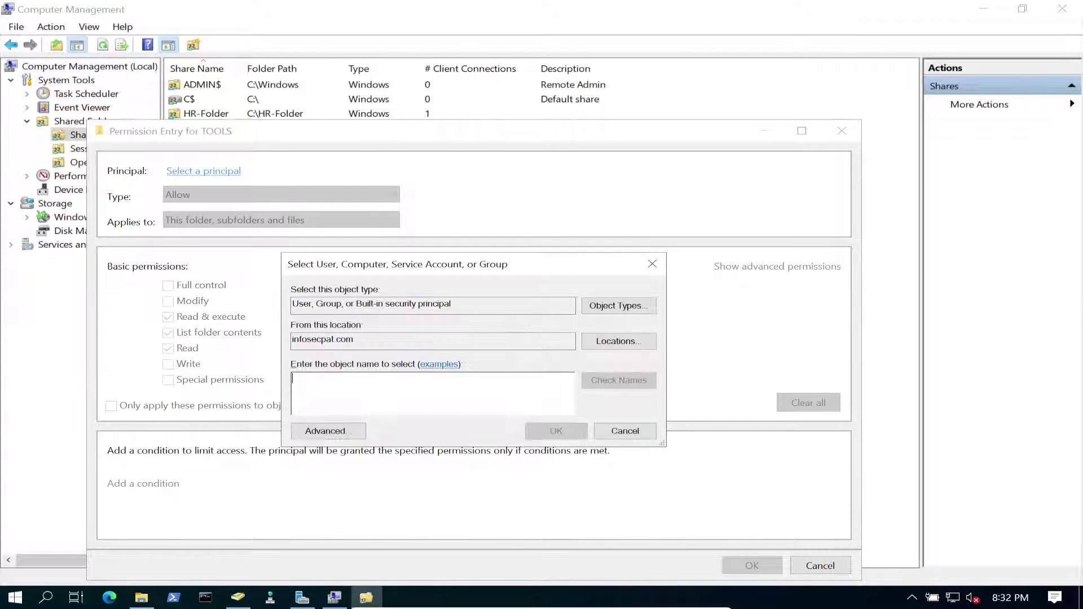
type("val")
key("Return")
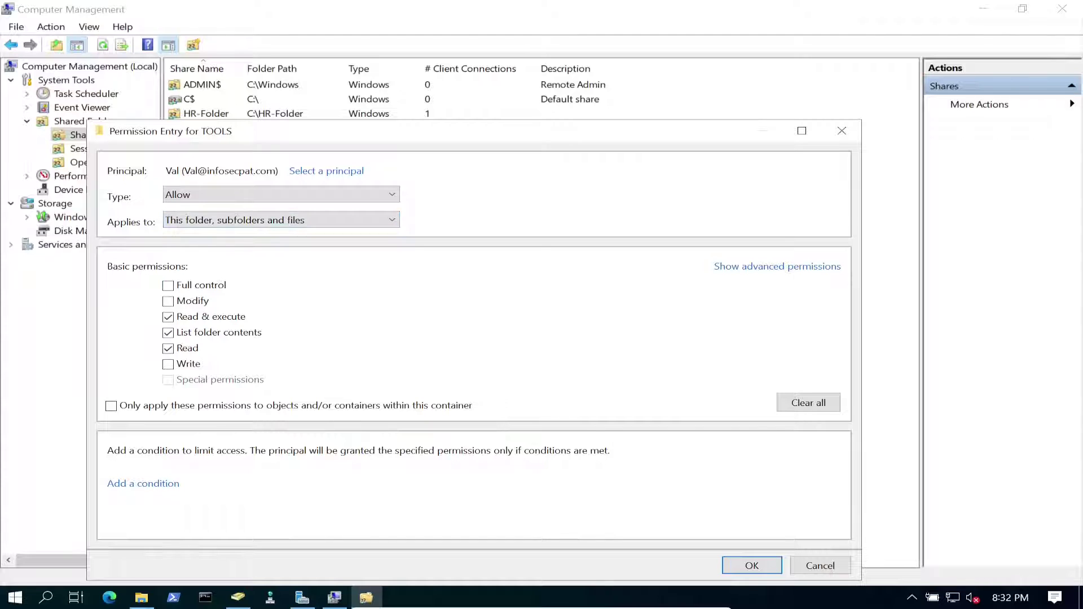
Additionally allow Create files / write data and Create folders / append data, applied to This folder only.
left_click(777, 267)
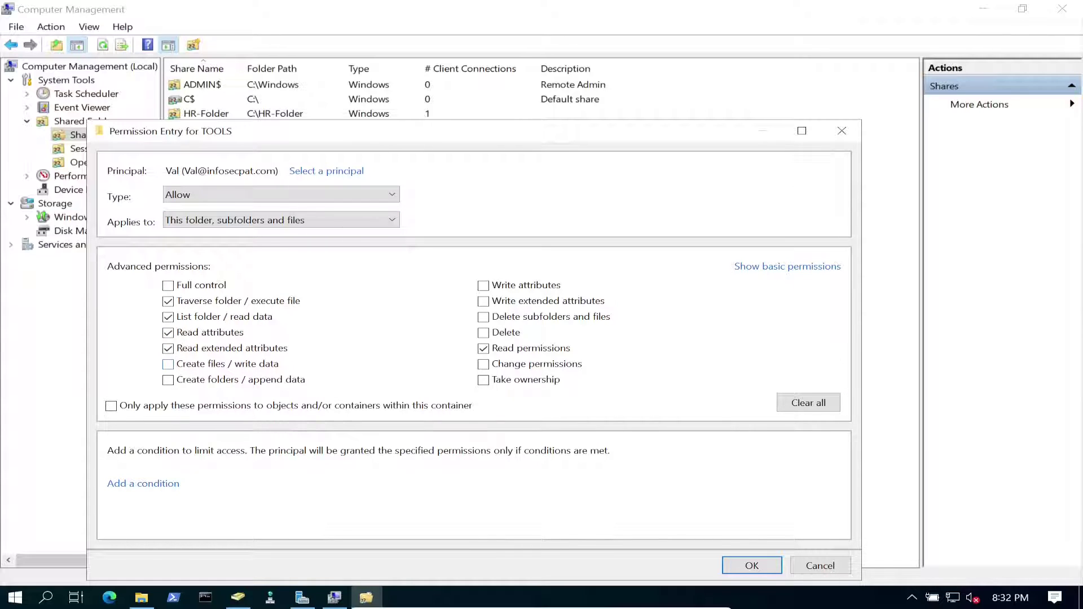
left_click(168, 380)
left_click(304, 220)
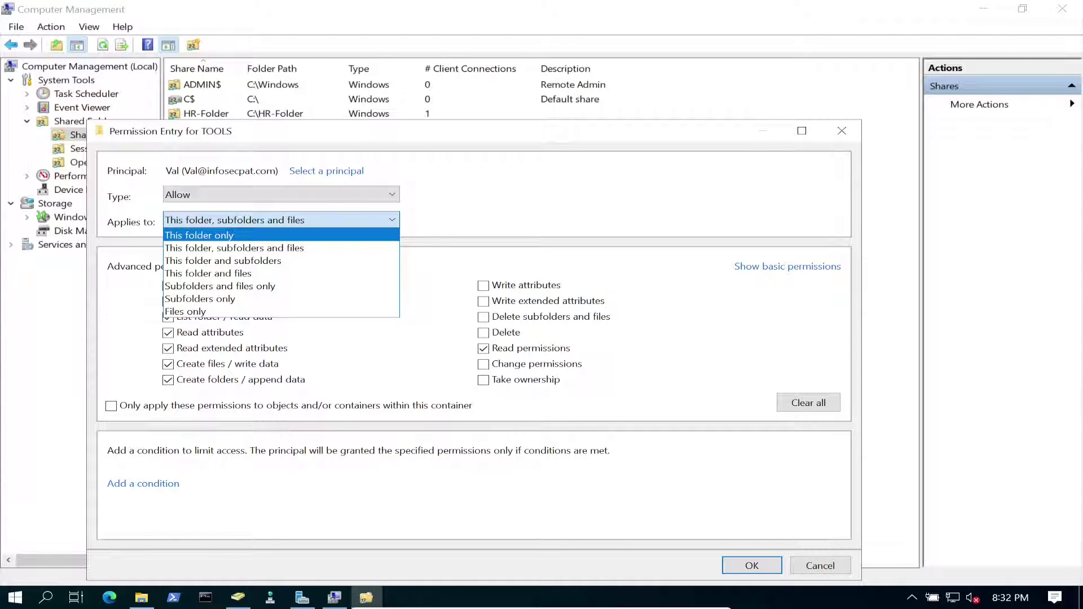
left_click(199, 235)
left_click(752, 566)
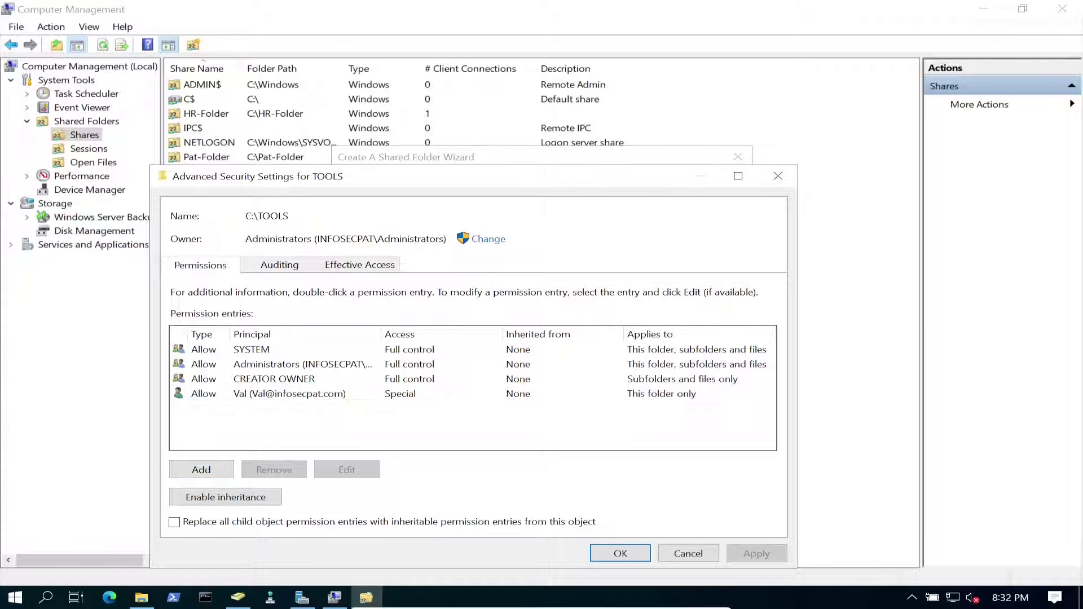
Accept the custom permissions, finish creating the TOOLS share, and refresh the list of shares.
left_click(620, 554)
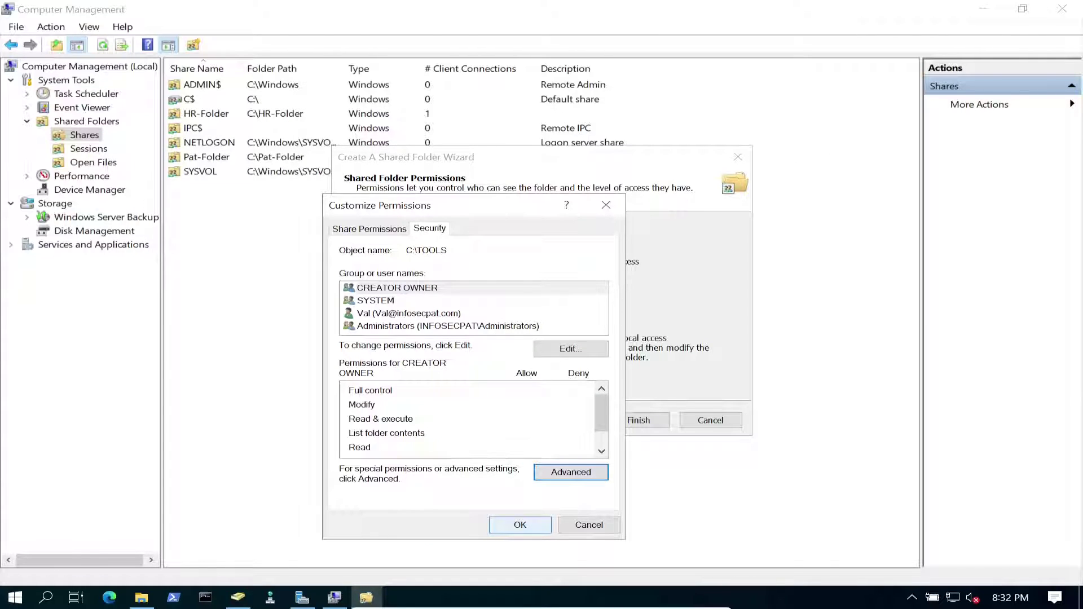
left_click(520, 525)
key("Return")
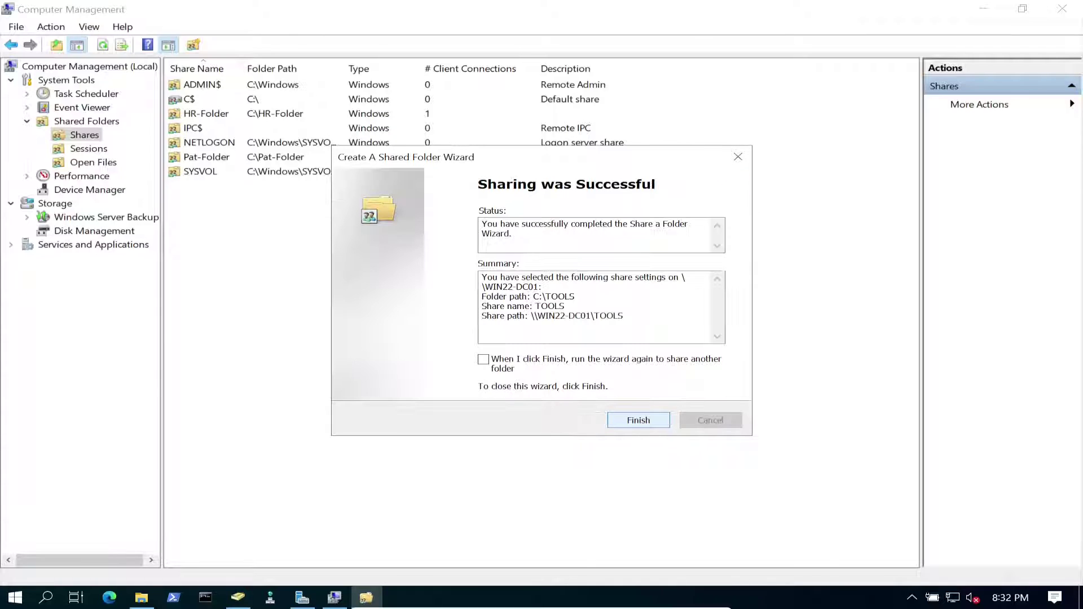
key("Return")
right_click(332, 368)
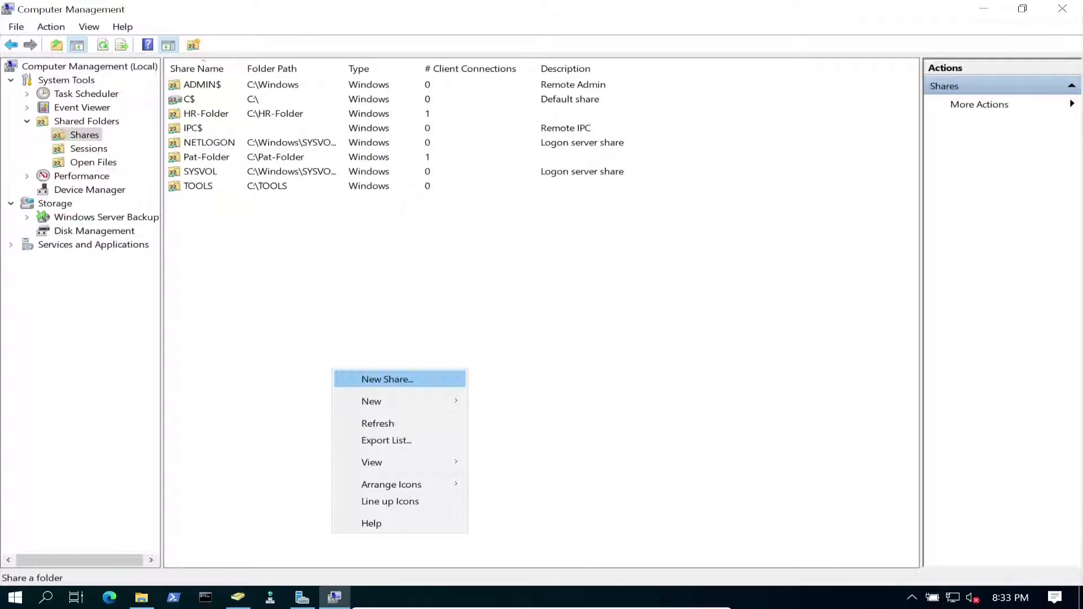
left_click(367, 423)
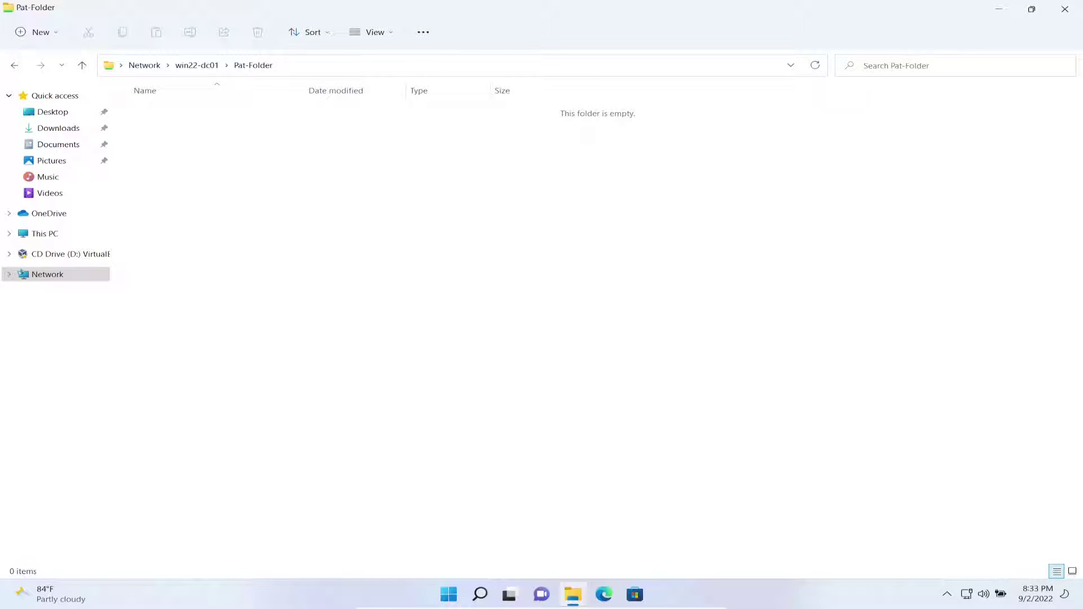
On the Windows 11 client, open the TOOLS share on win22-dc01 and try to create a text document in it.
left_click(197, 65)
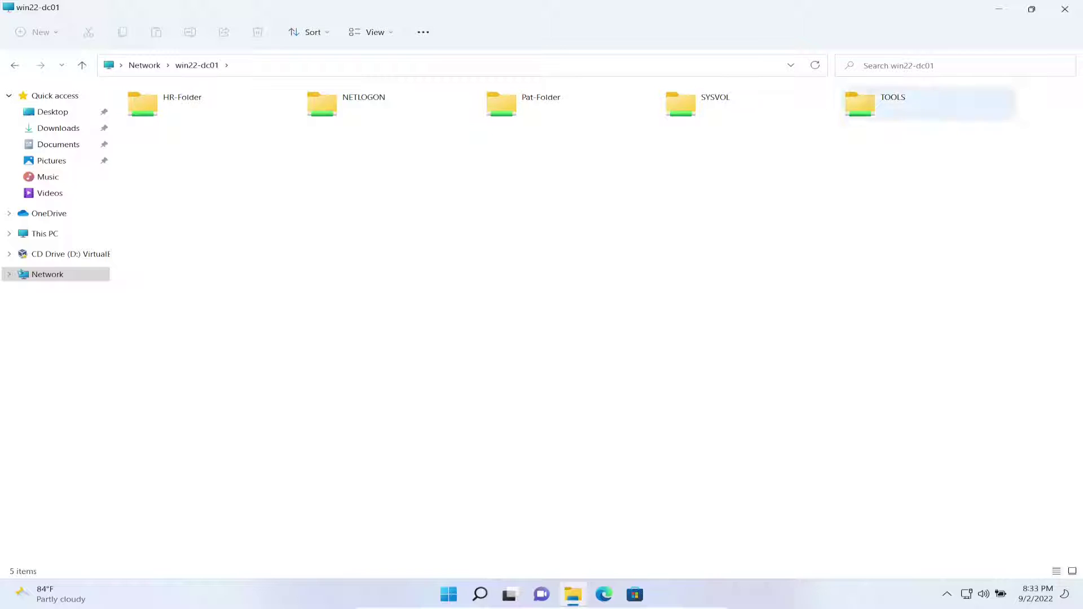
double_click(860, 103)
right_click(380, 252)
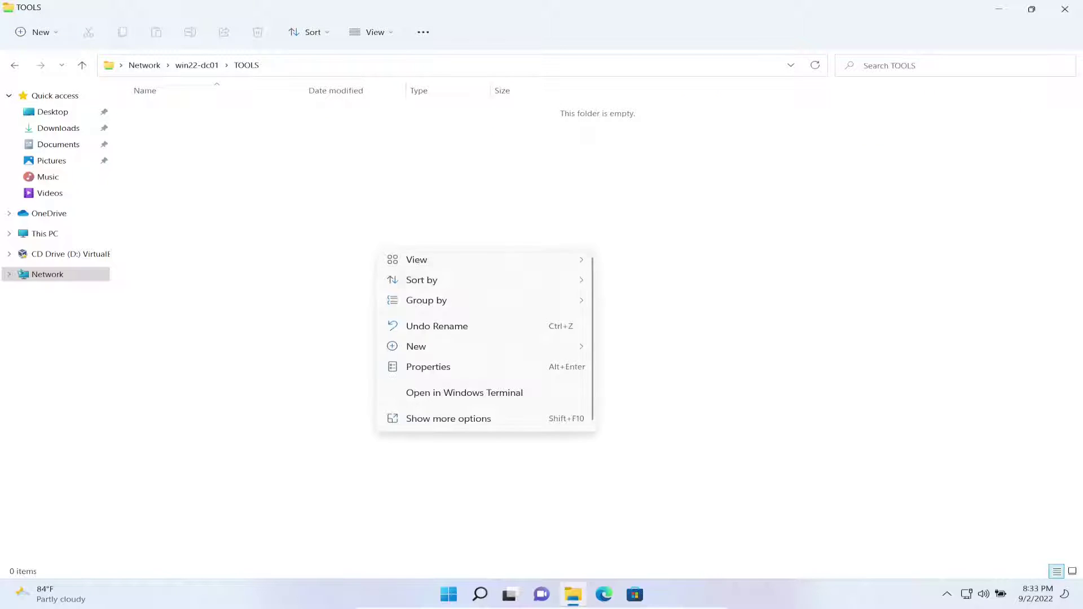
mouse_move(429, 346)
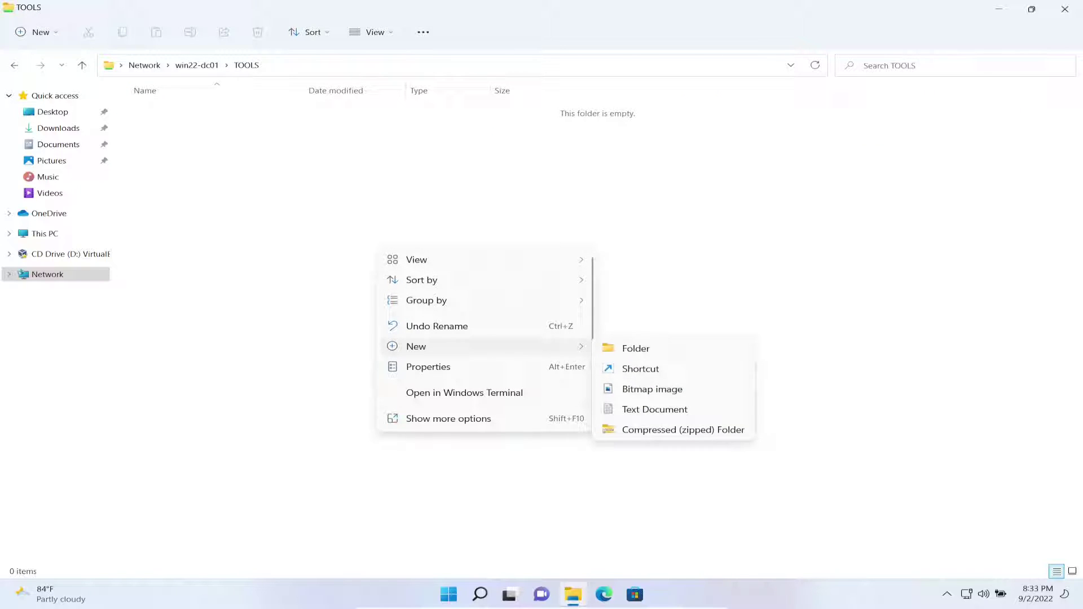
left_click(655, 409)
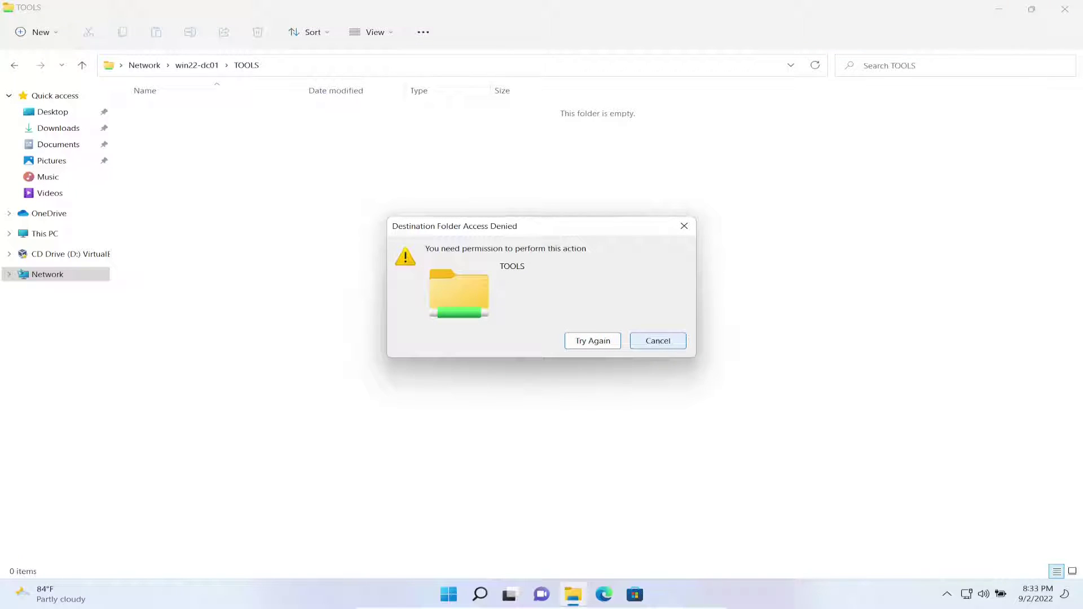
left_click(658, 341)
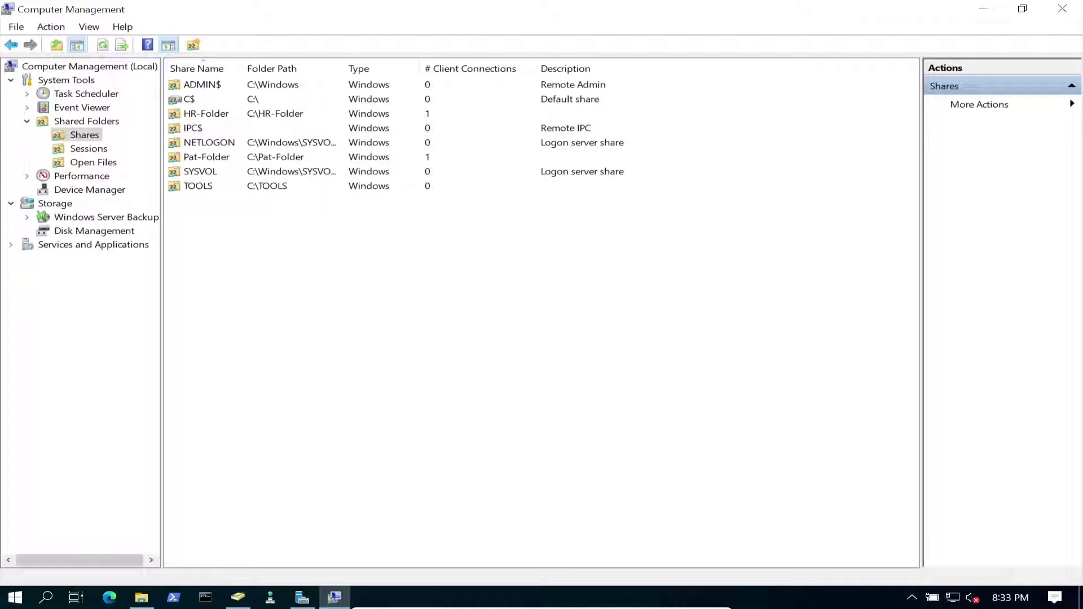
On the server, switch to Server Manager and refresh its list of shares.
left_click(199, 186)
right_click(281, 184)
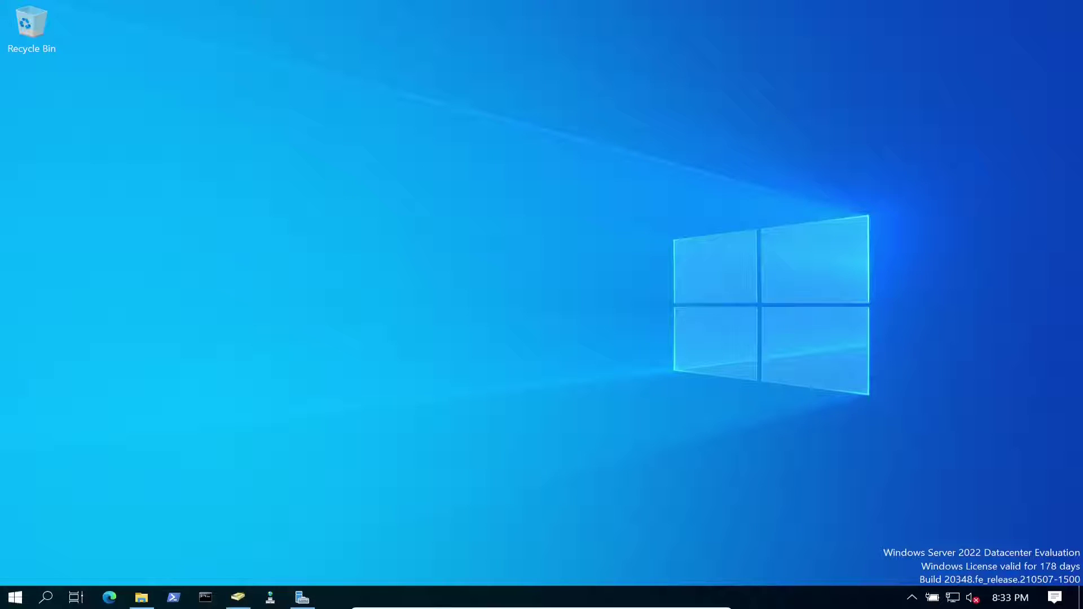
left_click(303, 597)
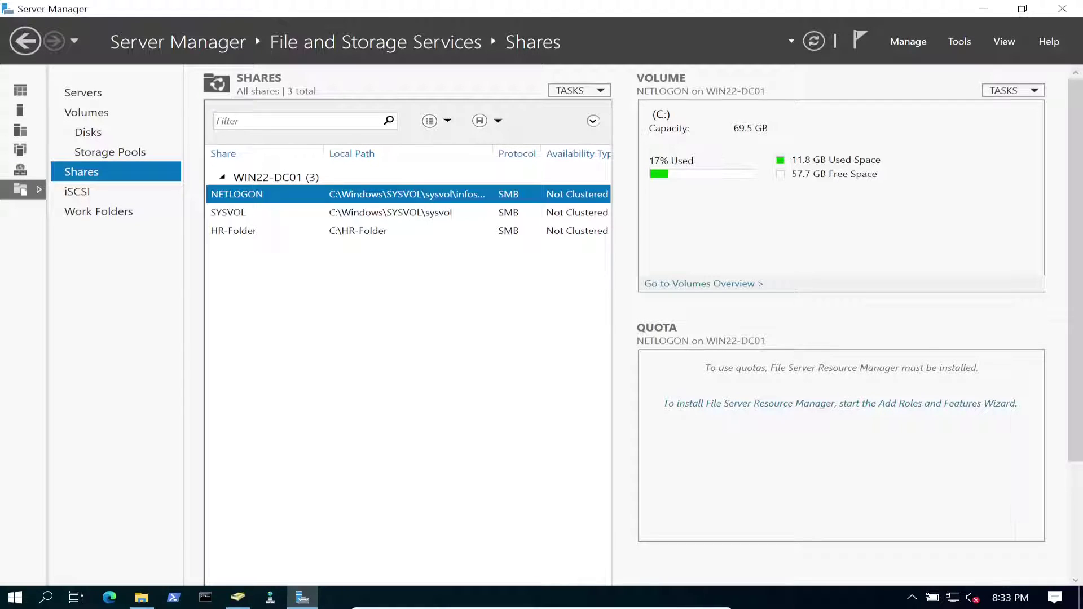
right_click(296, 300)
left_click(344, 326)
Open the properties of the TOOLS share in Server Manager.
left_click(294, 267)
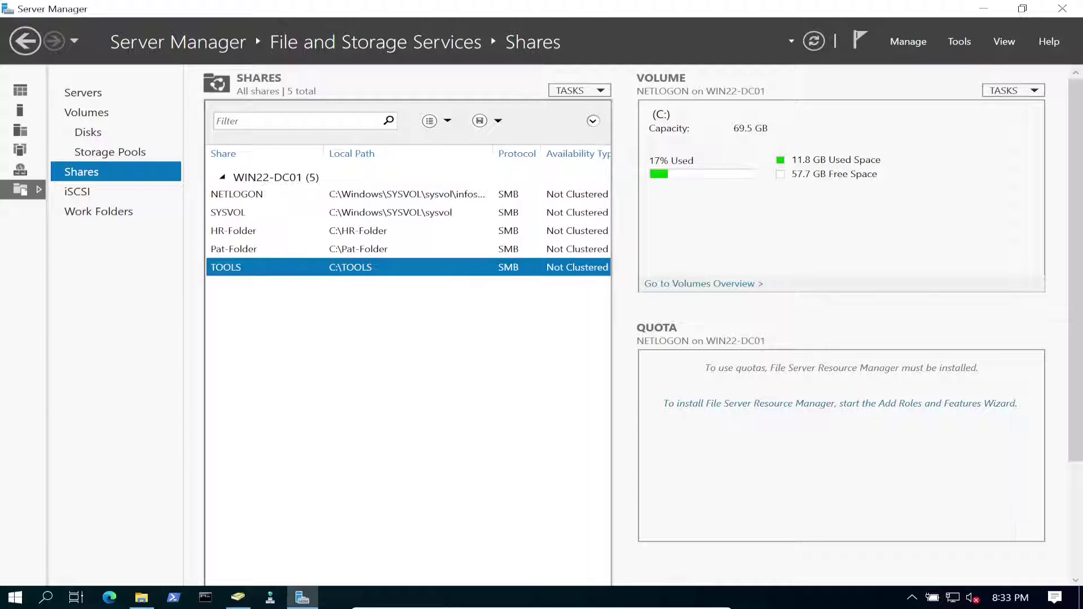
right_click(264, 269)
left_click(292, 319)
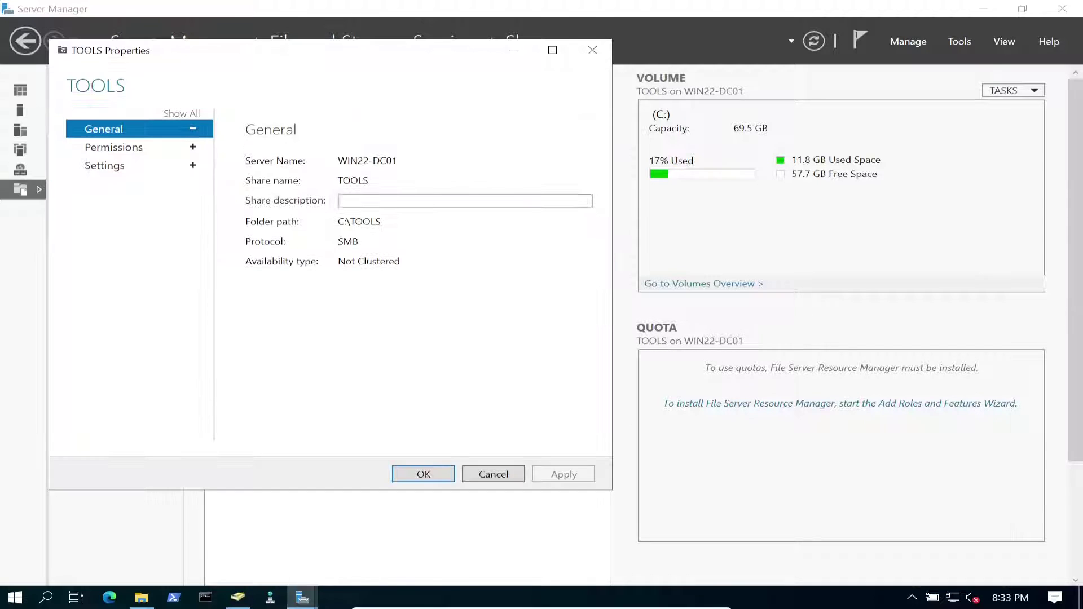
Open the customizable permissions of the TOOLS share and select the Everyone entry among its share-level permissions.
left_click(113, 147)
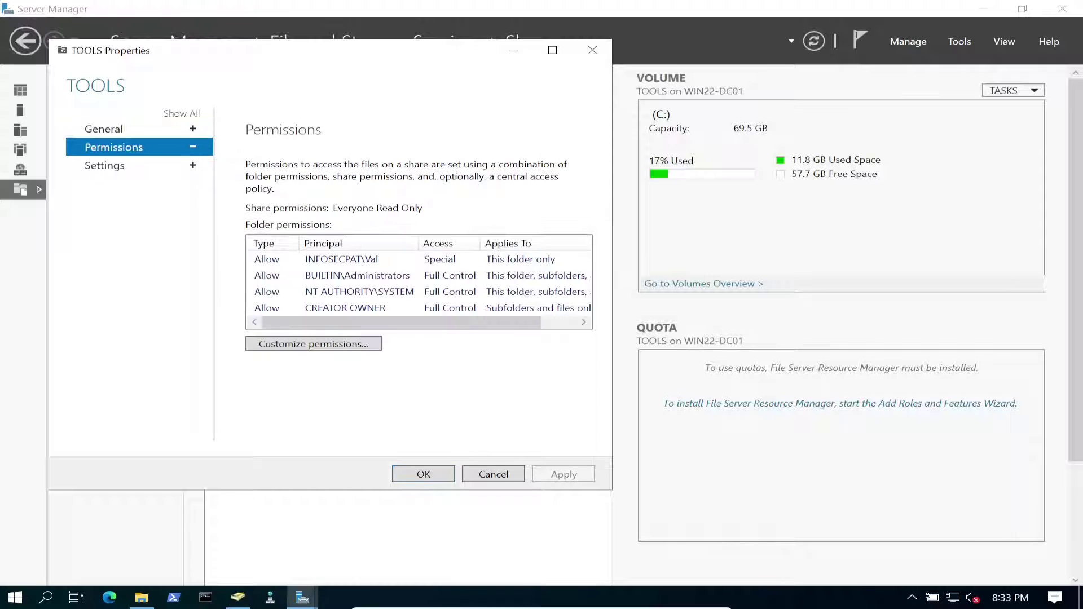
left_click(313, 344)
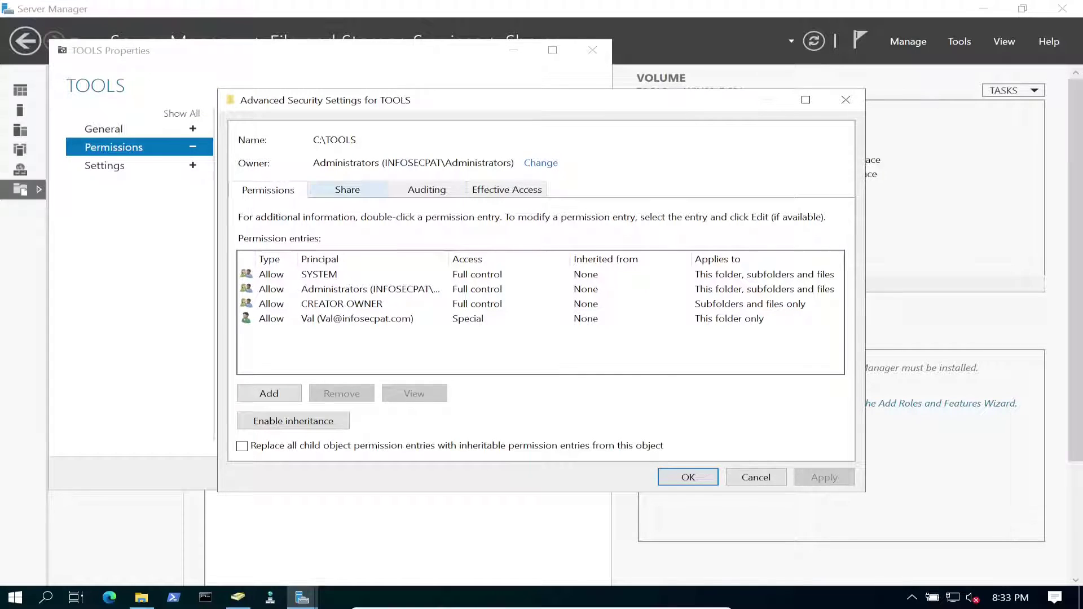
left_click(348, 190)
left_click(352, 296)
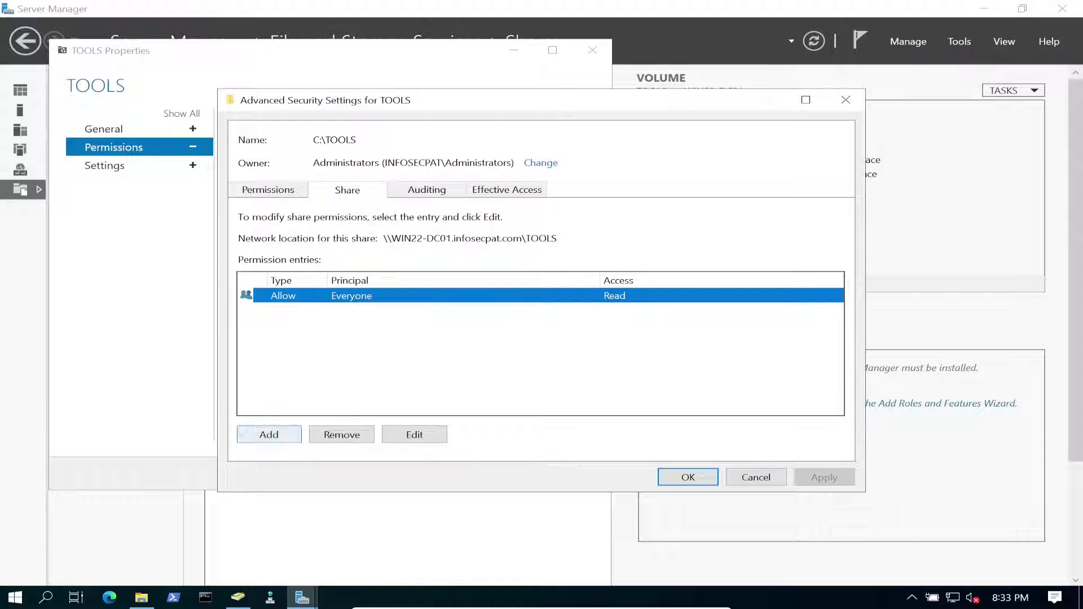
Add a share permission entry that allows Full Control to the domain user who has the Special folder permission on TOOLS.
left_click(269, 435)
left_click(270, 111)
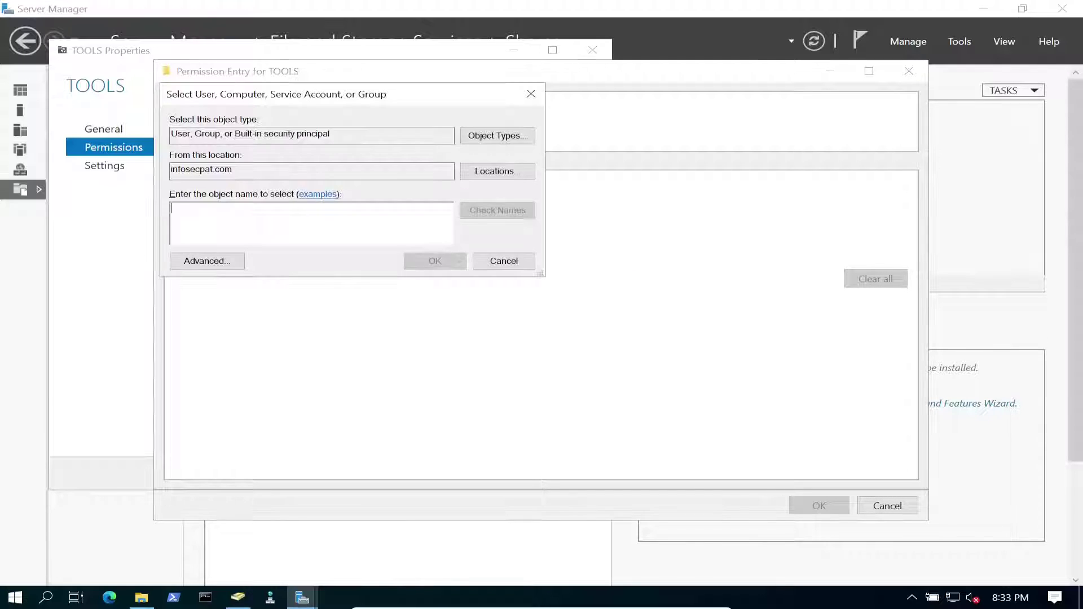
type("val")
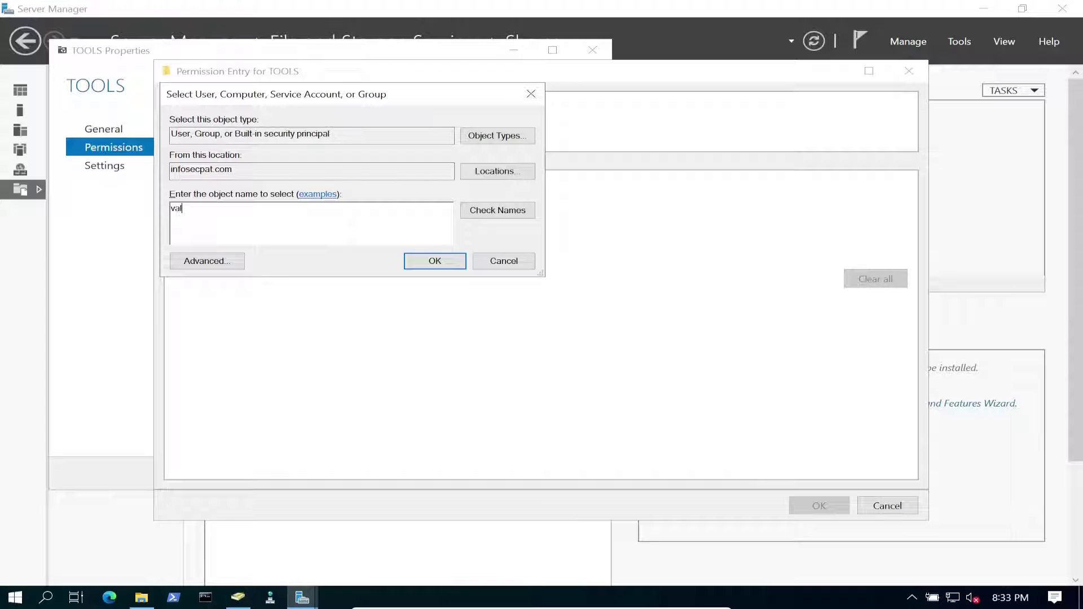
key("Return")
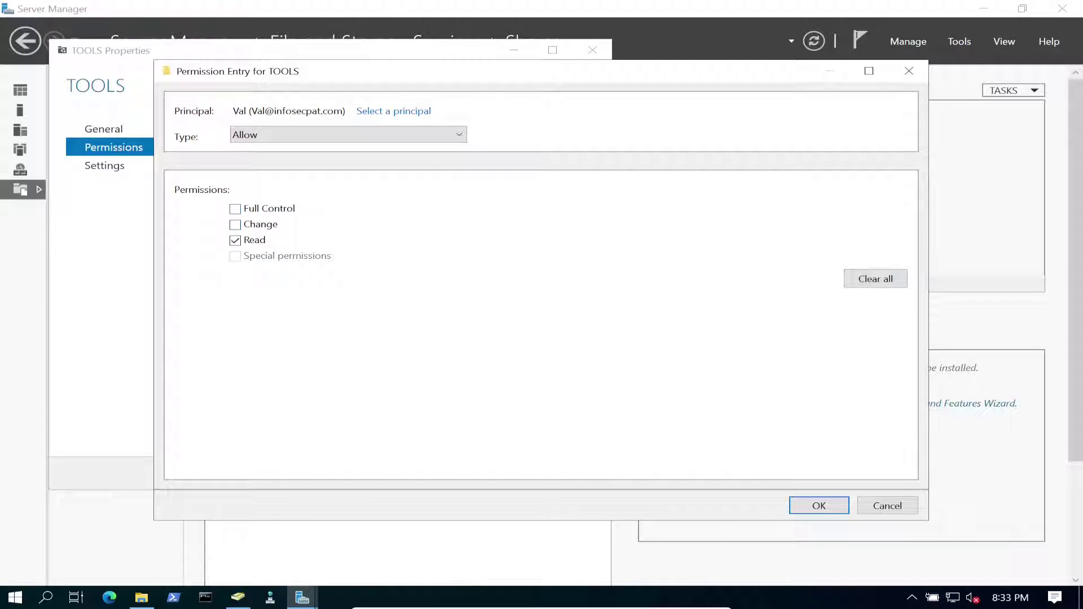
left_click(235, 209)
left_click(381, 136)
left_click(382, 136)
key("Return")
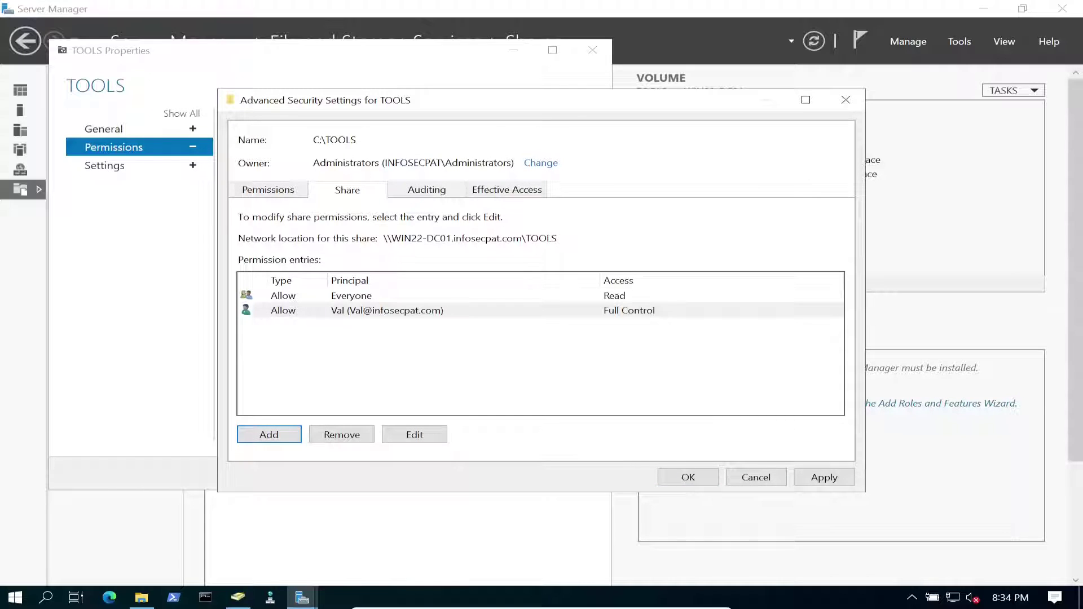
Apply the new share permissions, then apply and close the TOOLS share properties.
left_click(825, 477)
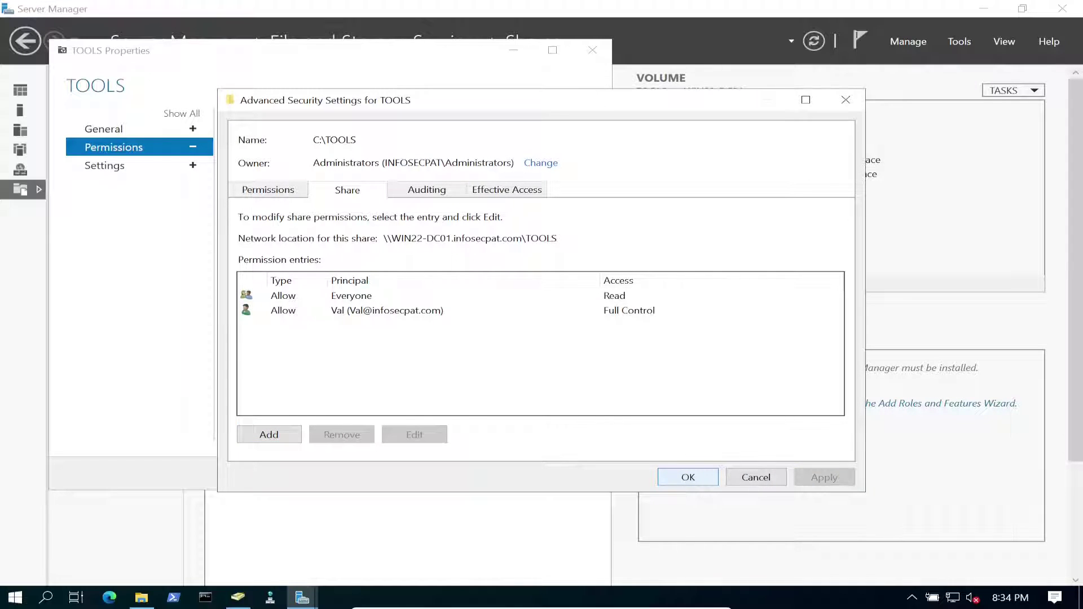
key("Return")
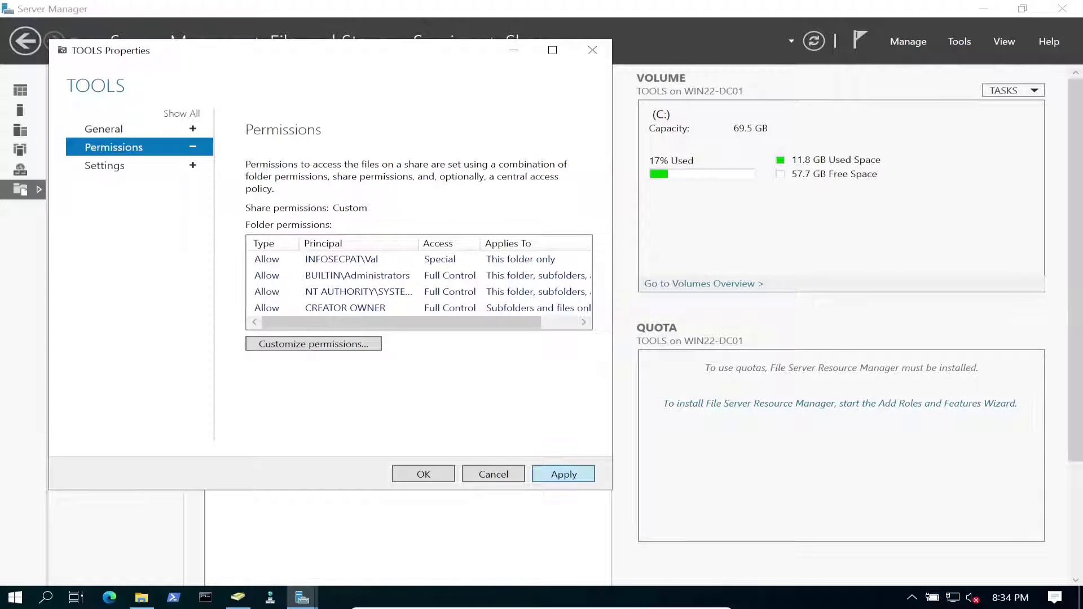
key("alt+a")
key("Return")
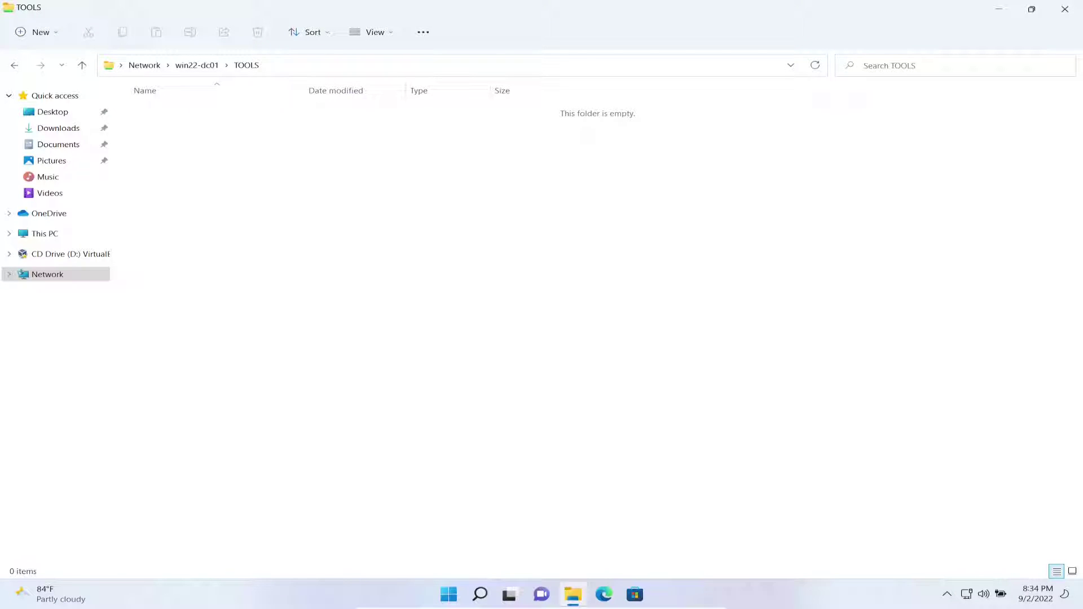
On the Windows 11 client, create a text document named "I love these tools" in the TOOLS share.
right_click(373, 301)
mouse_move(415, 401)
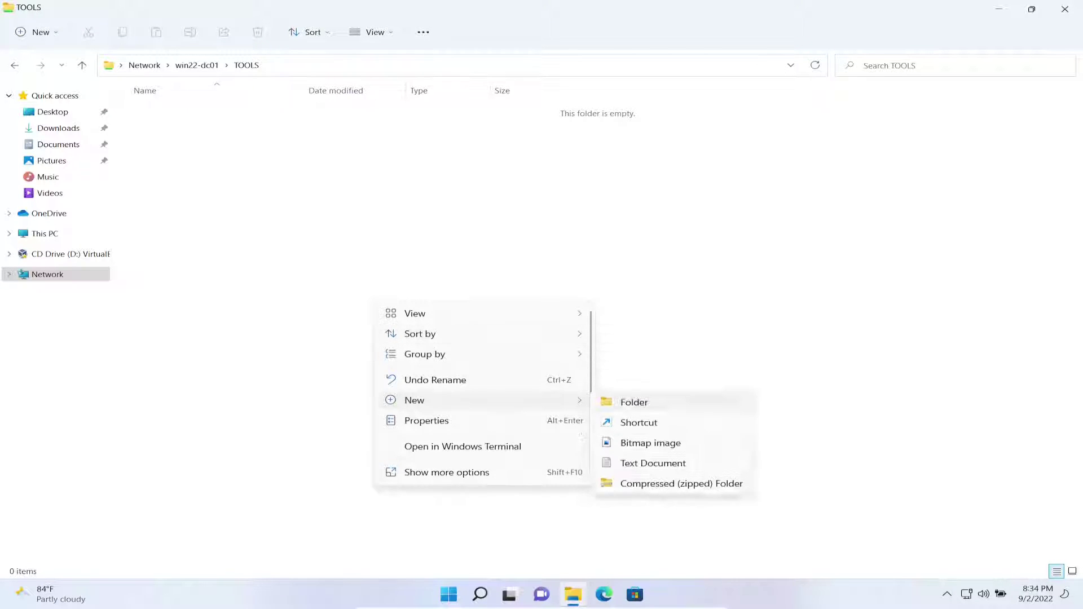
left_click(653, 450)
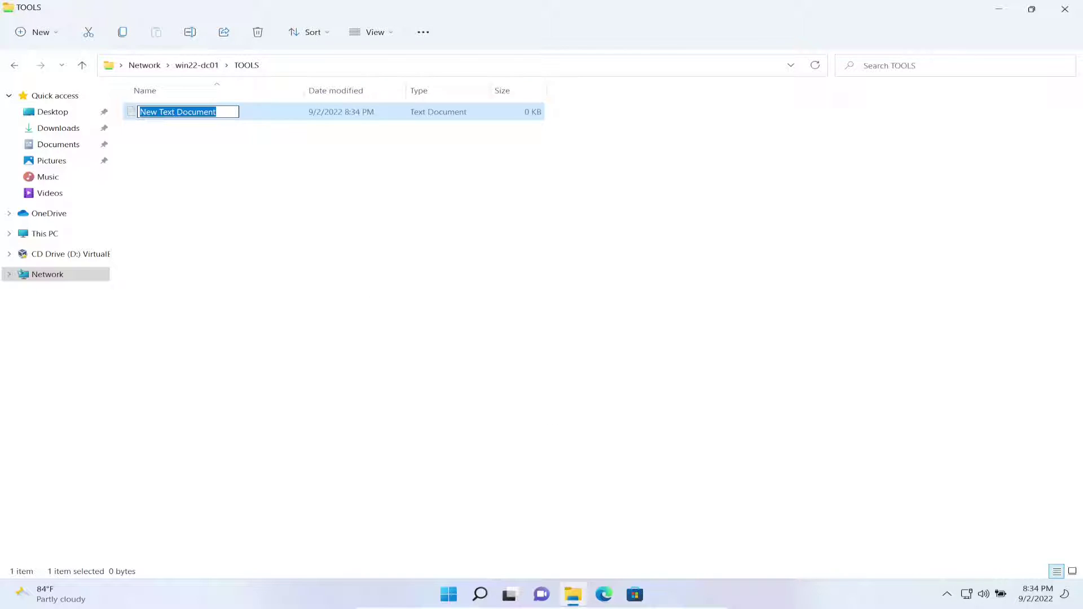
type("I love these ")
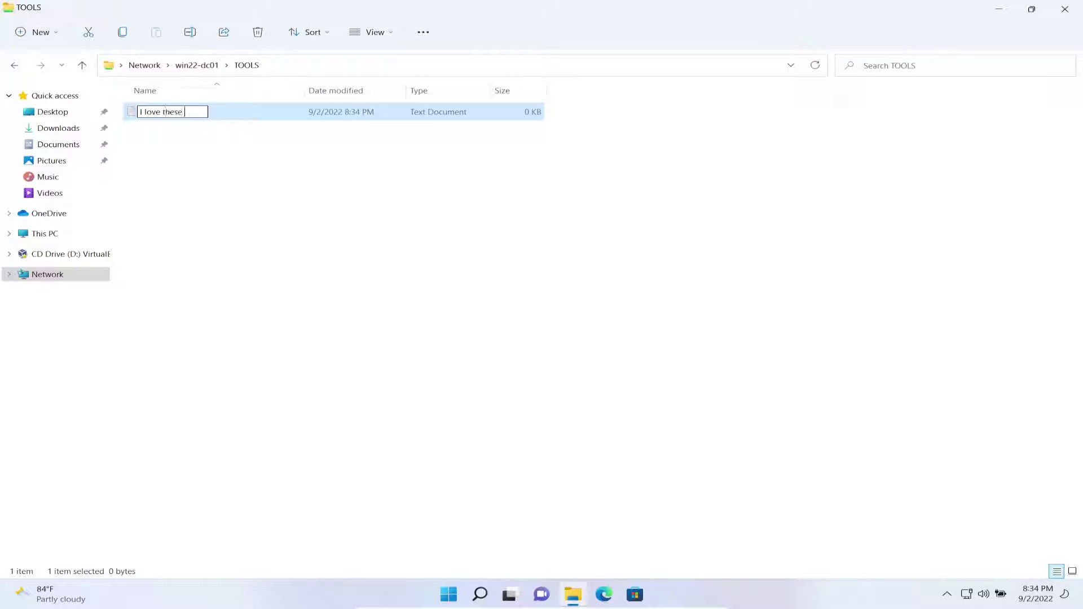
type("tools")
key("Return")
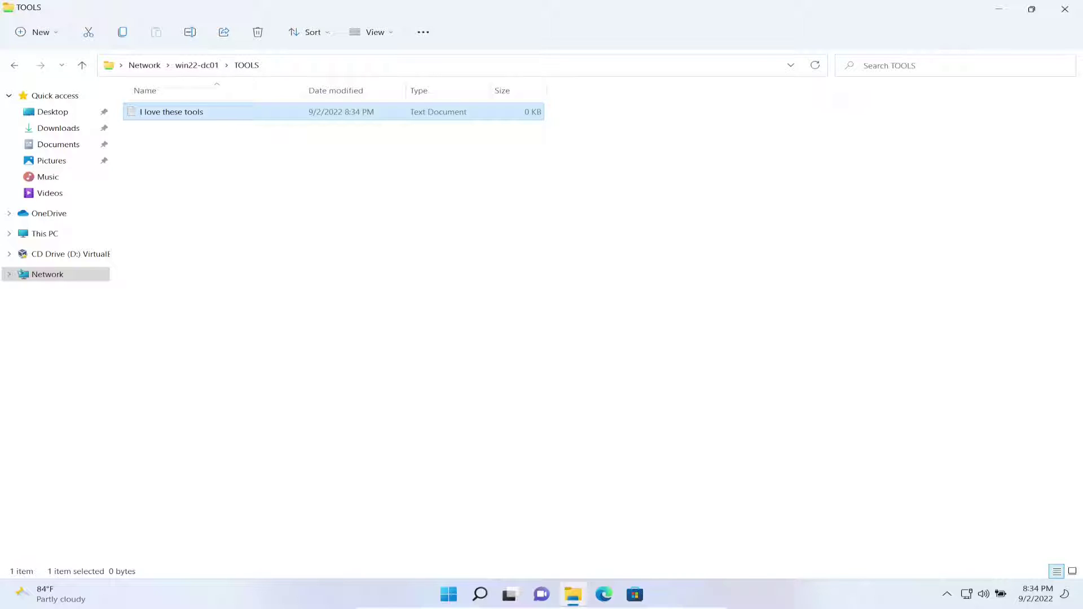
Open the "I love these tools" document in Notepad, write "Thank you :)" in it, and enlarge the text display to 350%.
key("Return")
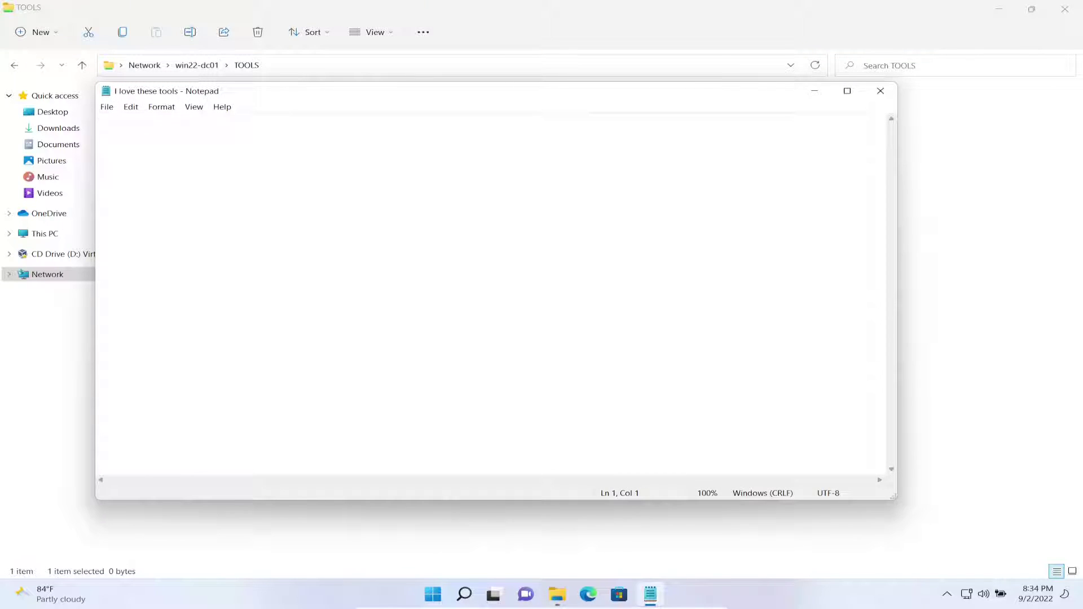
type("Thank you :)")
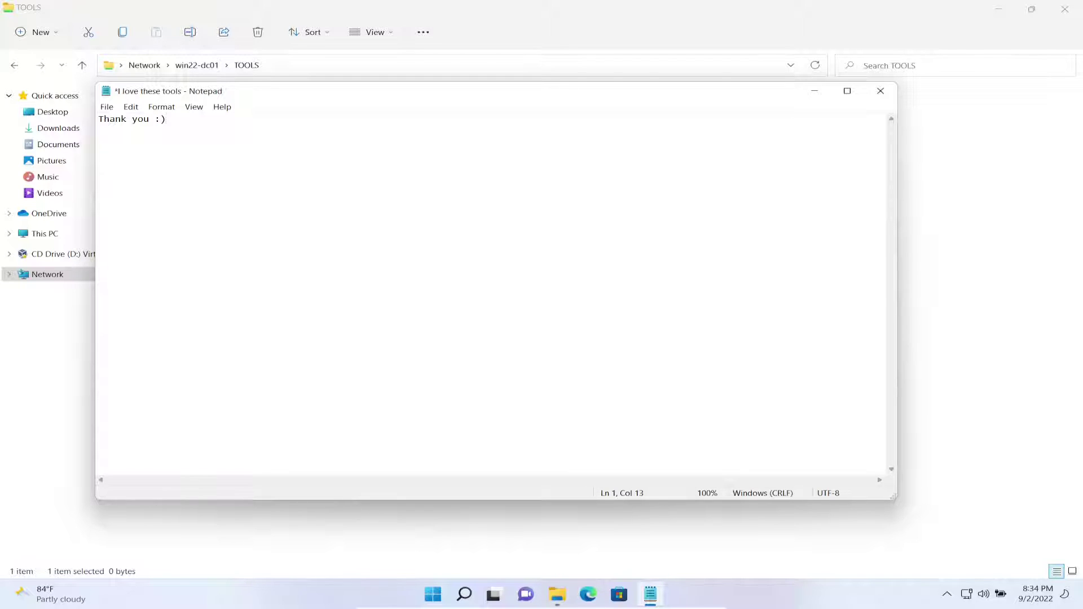
key("ctrl+plus")
key("ctrl+plus")
key("ctrl+plus")
key("ctrl+plus")
key("ctrl+plus")
key("ctrl+plus")
key("ctrl+plus")
key("ctrl+plus")
key("ctrl+plus")
key("ctrl+plus")
key("ctrl+plus")
key("ctrl+plus")
key("ctrl+plus")
key("ctrl+plus")
key("ctrl+plus")
key("ctrl+plus")
key("ctrl+plus")
key("ctrl+plus")
key("ctrl+plus")
key("ctrl+plus")
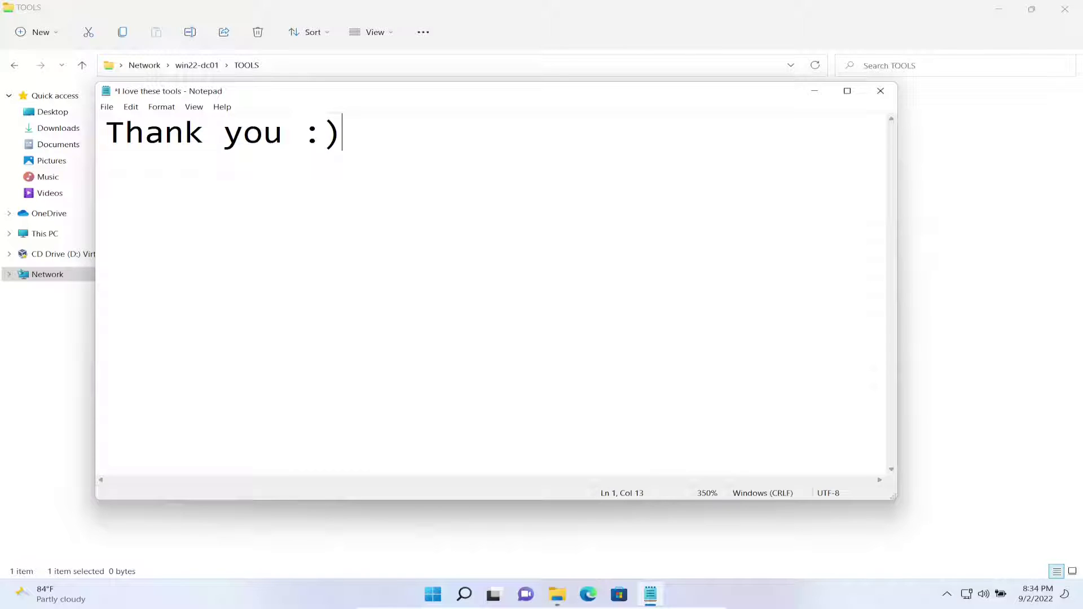